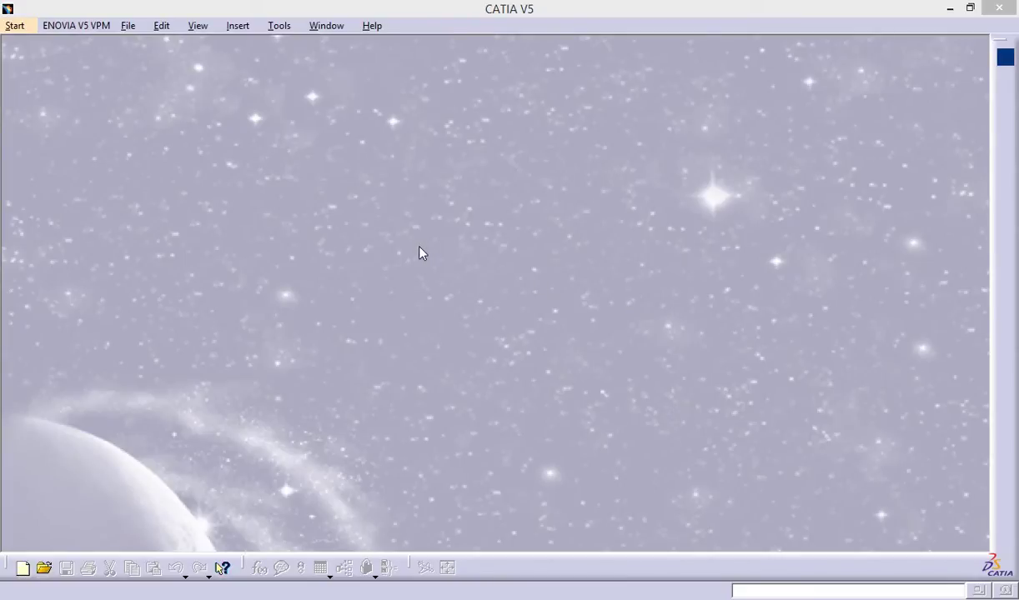
Step: Create a new Part document named Part1 from File > New
{"action": "left_click", "coordinate": [128, 26]}
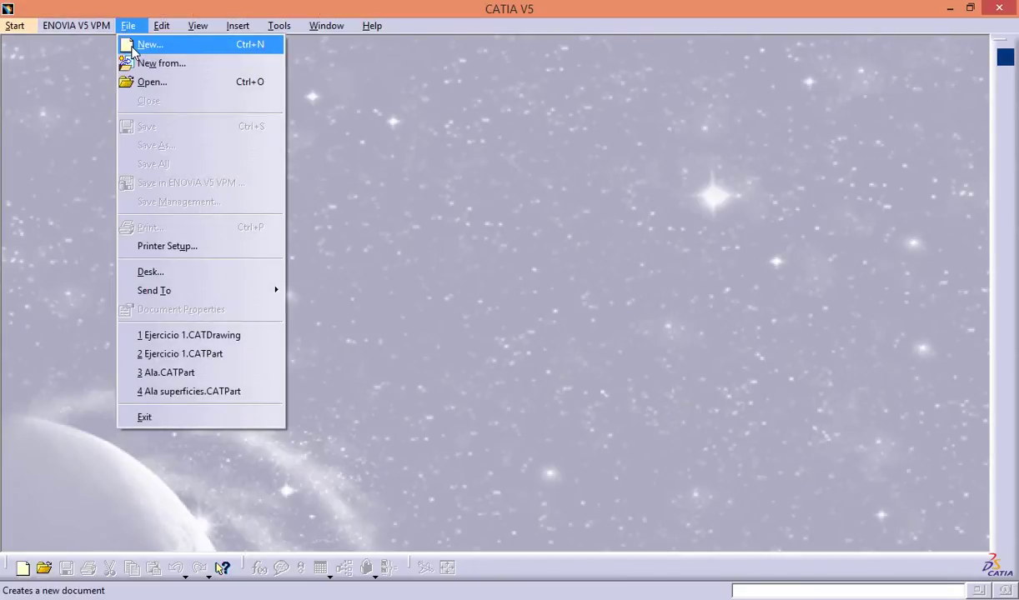
{"action": "left_click", "coordinate": [132, 42]}
{"action": "type", "text": "Part"}
{"action": "key", "text": "Return"}
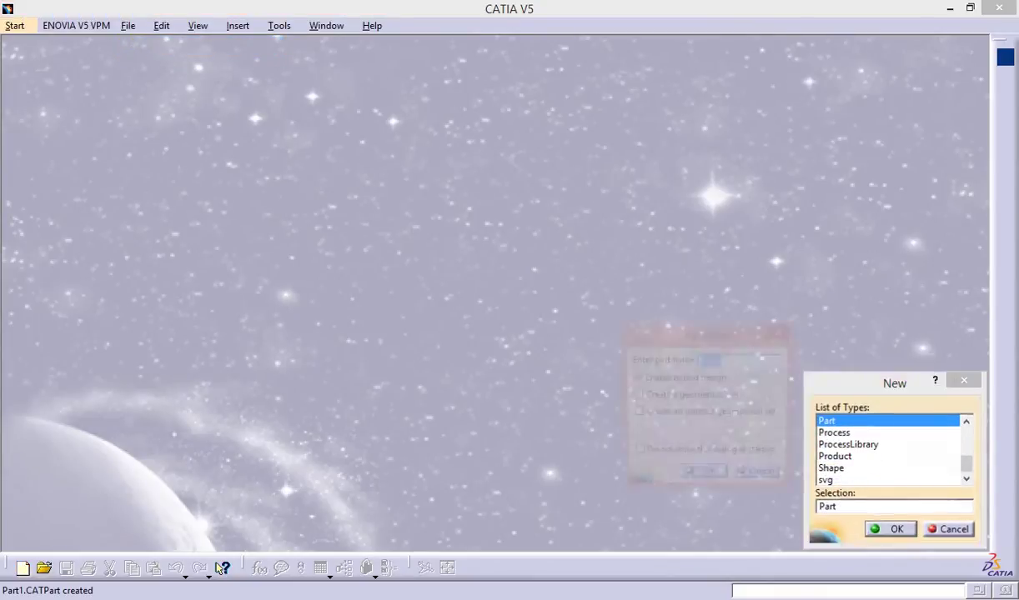
{"action": "left_click", "coordinate": [691, 479]}
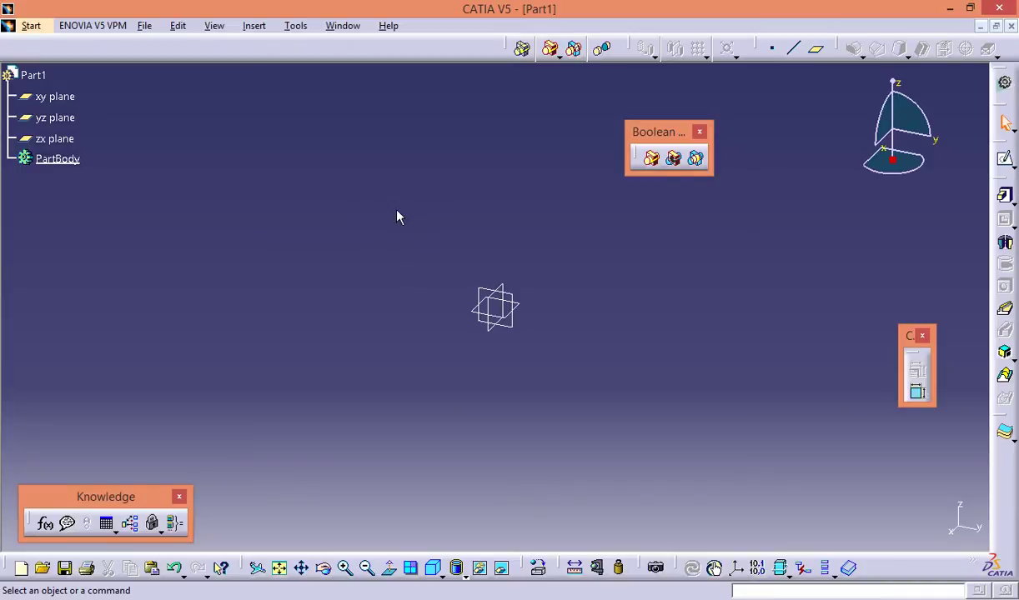
Step: Enable Parameters and Relations in the Part Infrastructure Display options for the specification tree
{"action": "left_click", "coordinate": [297, 27]}
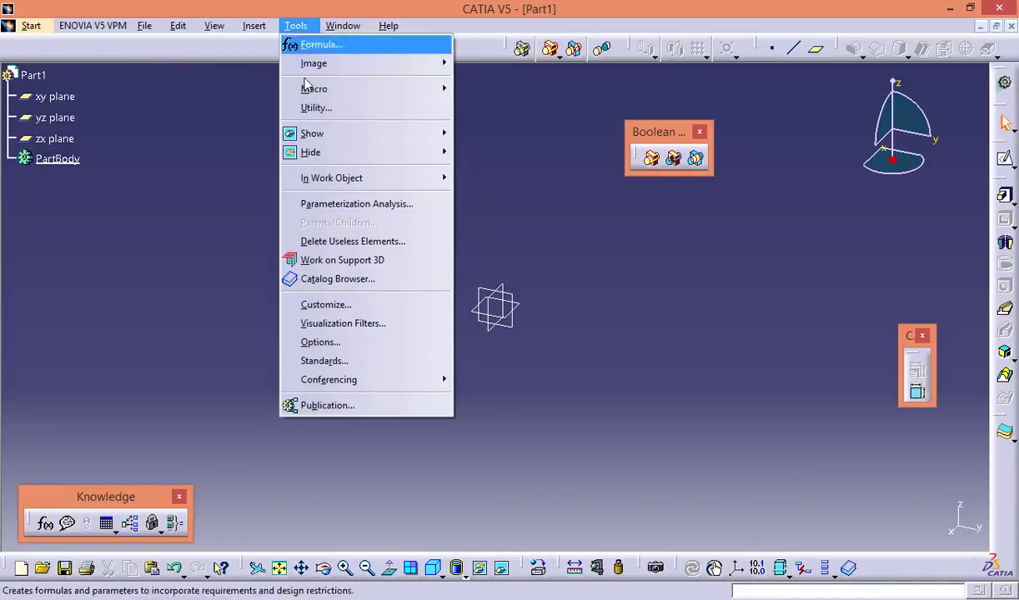
{"action": "left_click", "coordinate": [347, 341]}
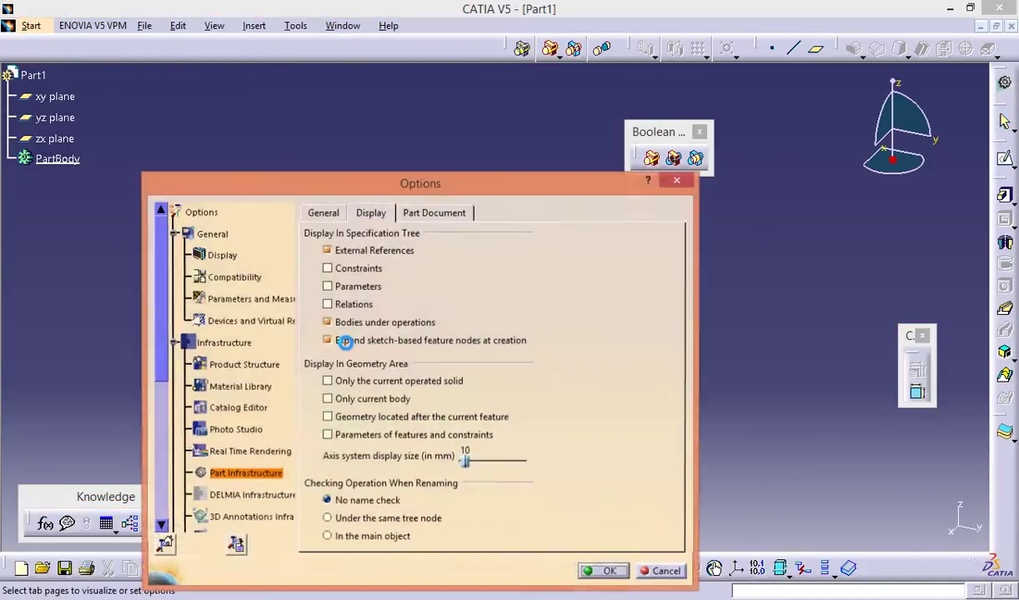
{"action": "left_click", "coordinate": [173, 342]}
{"action": "left_click", "coordinate": [173, 342]}
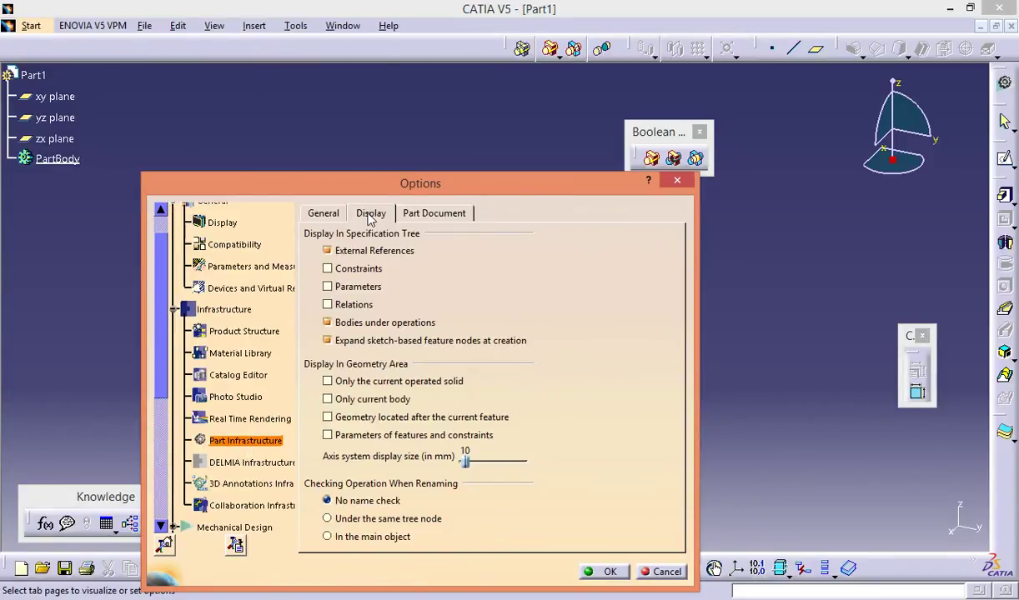
{"action": "left_click", "coordinate": [325, 213]}
{"action": "left_click", "coordinate": [363, 215]}
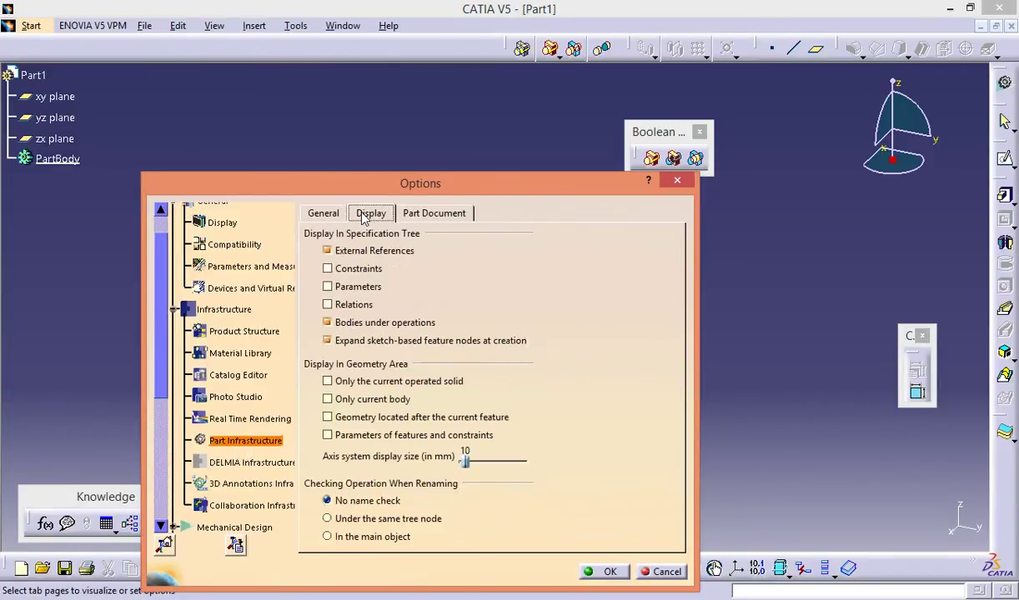
{"action": "left_click", "coordinate": [328, 287]}
{"action": "left_click", "coordinate": [328, 305]}
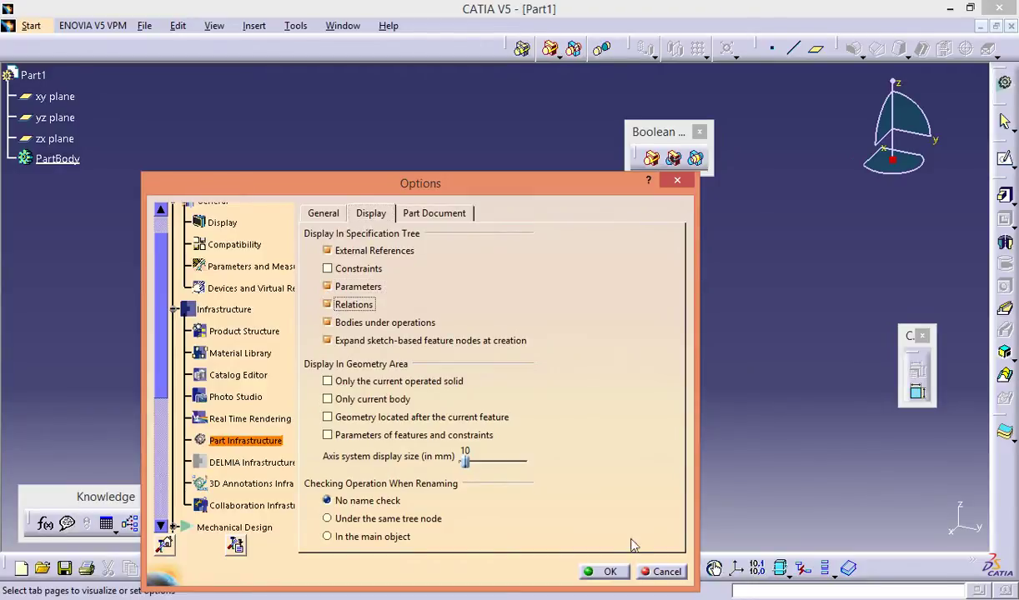
{"action": "left_click", "coordinate": [605, 572]}
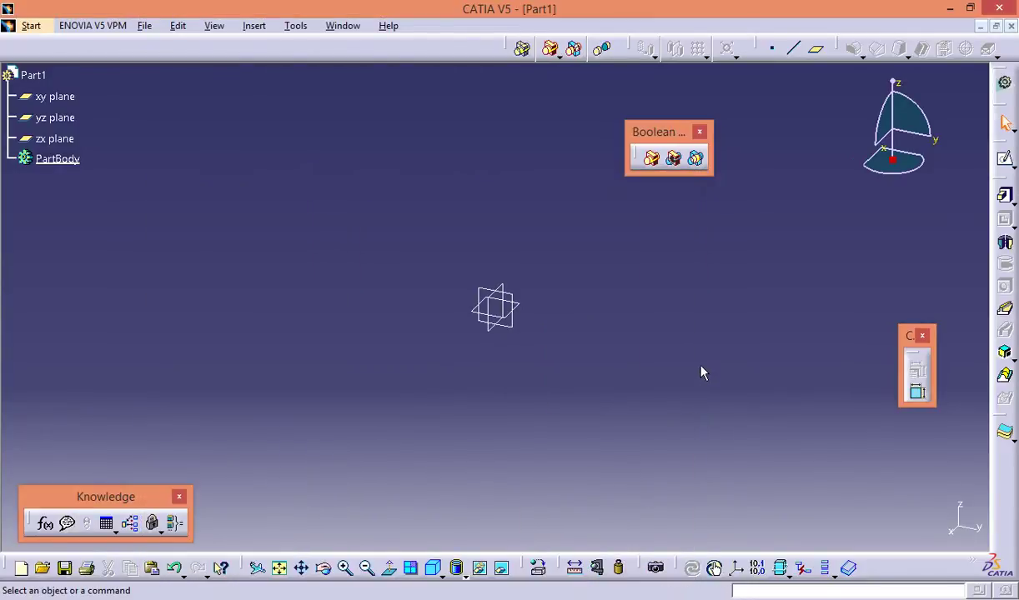
Step: Start a sketch on the yz plane and draw a large circle centred at the origin
{"action": "left_click", "coordinate": [1004, 158]}
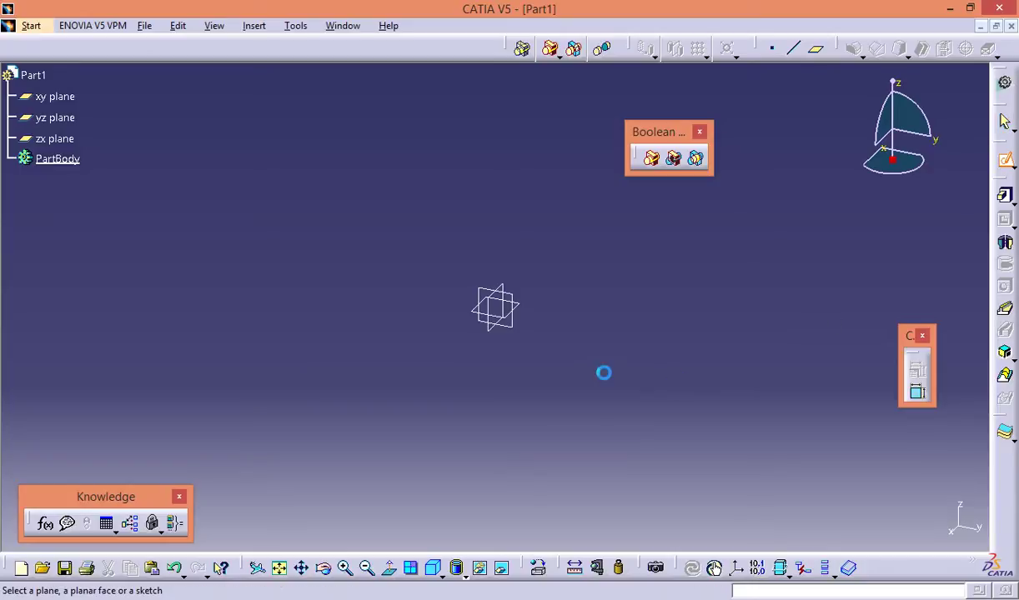
{"action": "left_click", "coordinate": [512, 331]}
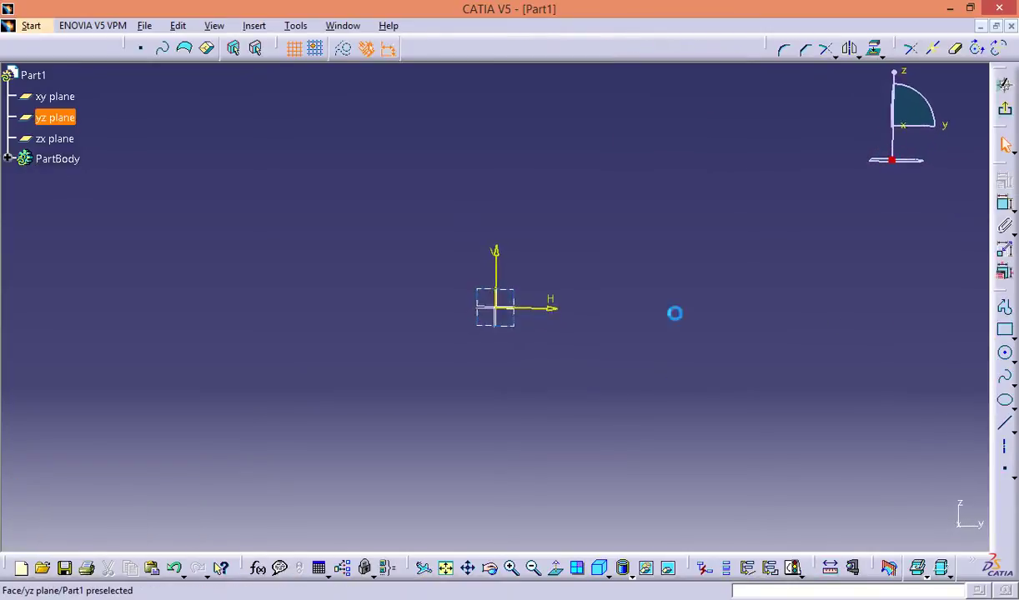
{"action": "left_click", "coordinate": [1005, 355]}
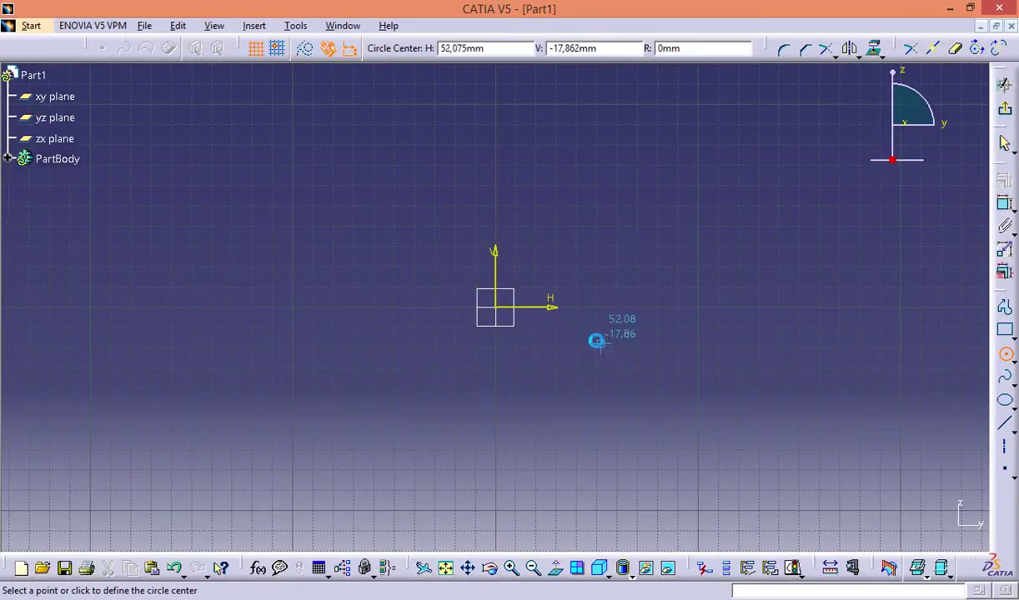
{"action": "left_click", "coordinate": [495, 307]}
{"action": "left_click", "coordinate": [689, 218]}
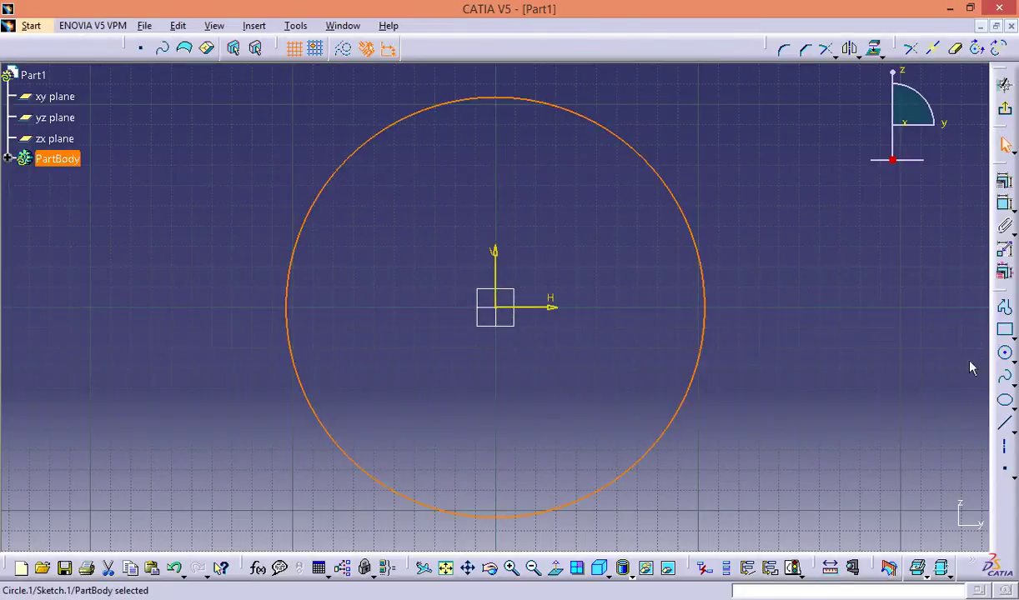
Step: Draw a smaller concentric circle at the origin and exit the sketch back to the part
{"action": "left_click", "coordinate": [1006, 354]}
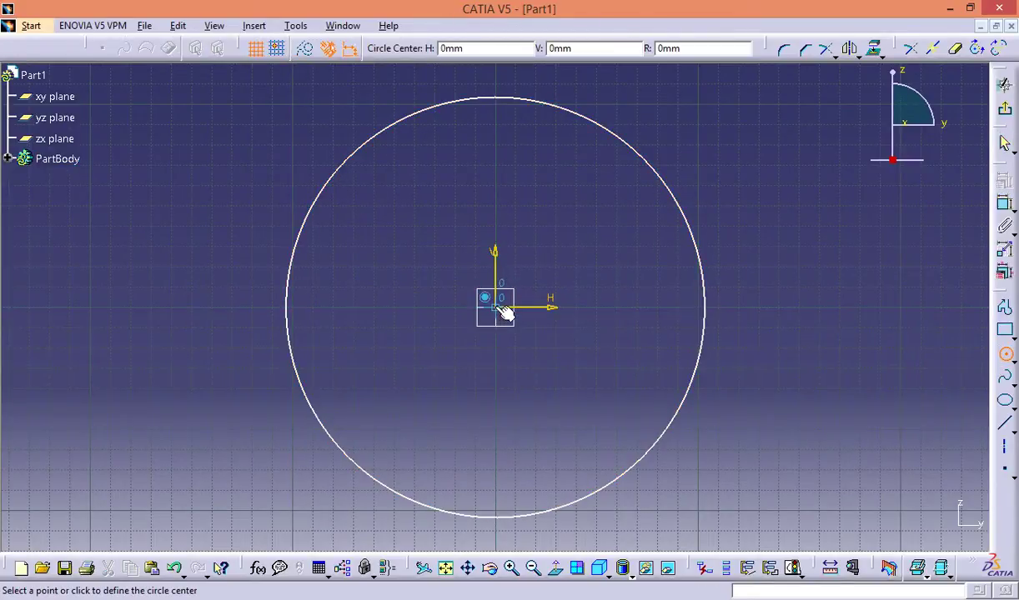
{"action": "left_click", "coordinate": [495, 307]}
{"action": "left_click", "coordinate": [646, 248]}
{"action": "left_click", "coordinate": [1005, 108]}
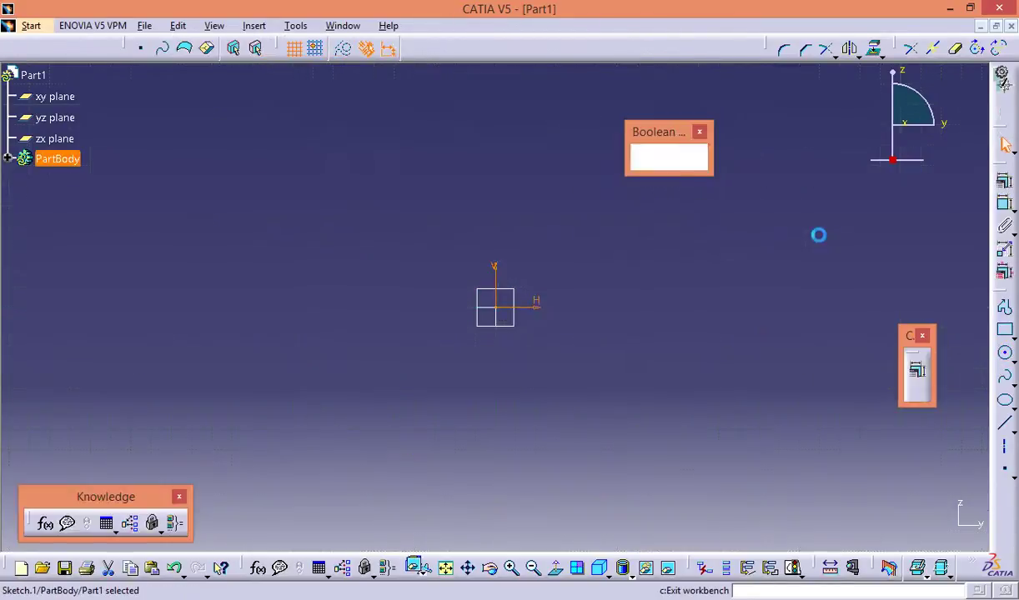
Step: Pad Sketch.1 into a hollow tube with a 100mm length and frame it in view
{"action": "left_click", "coordinate": [1004, 196]}
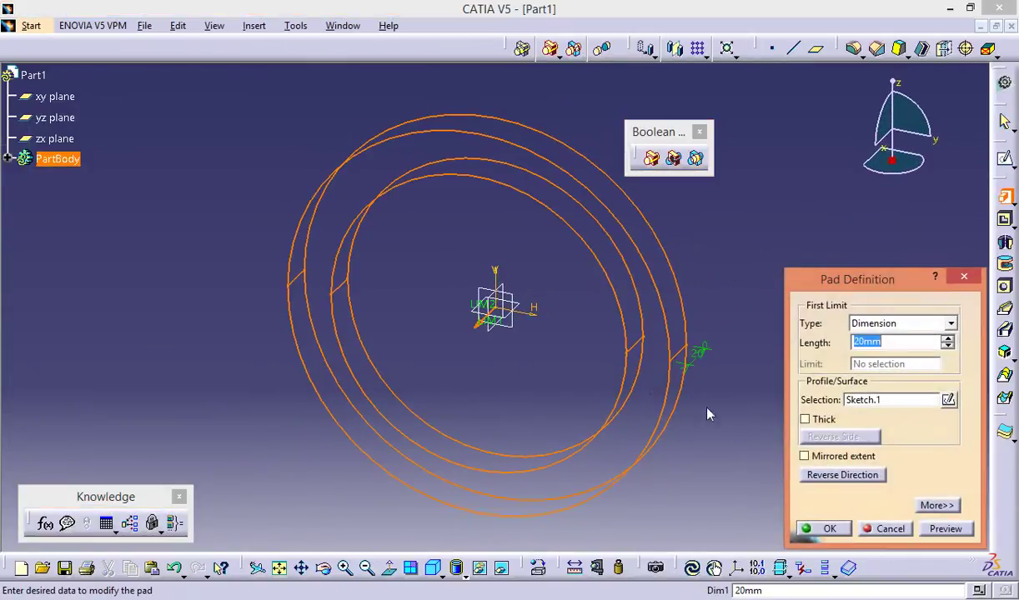
{"action": "type", "text": "1"}
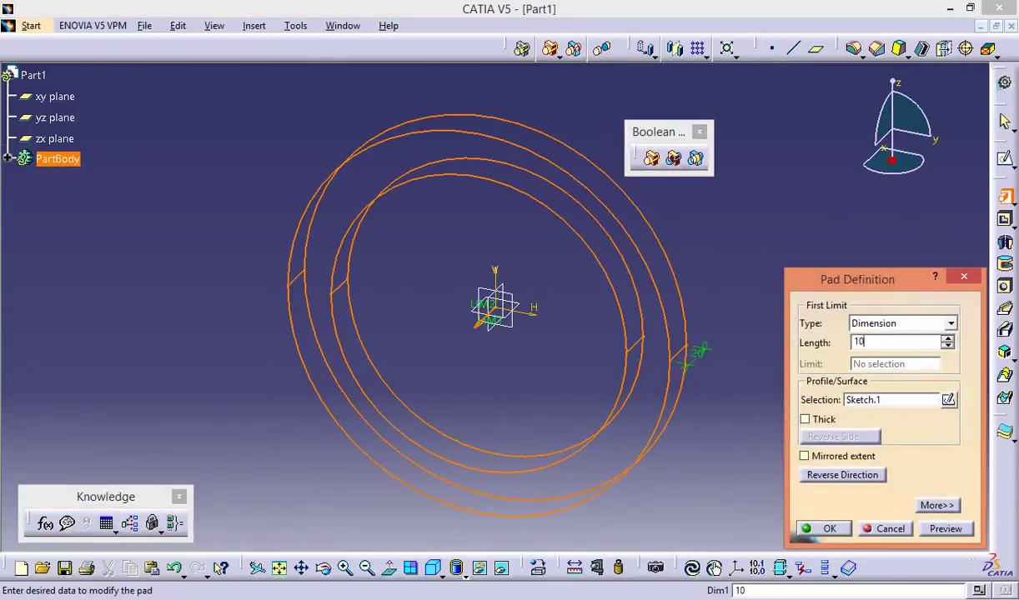
{"action": "type", "text": "0mm"}
{"action": "left_click", "coordinate": [829, 528]}
{"action": "left_click", "coordinate": [741, 356]}
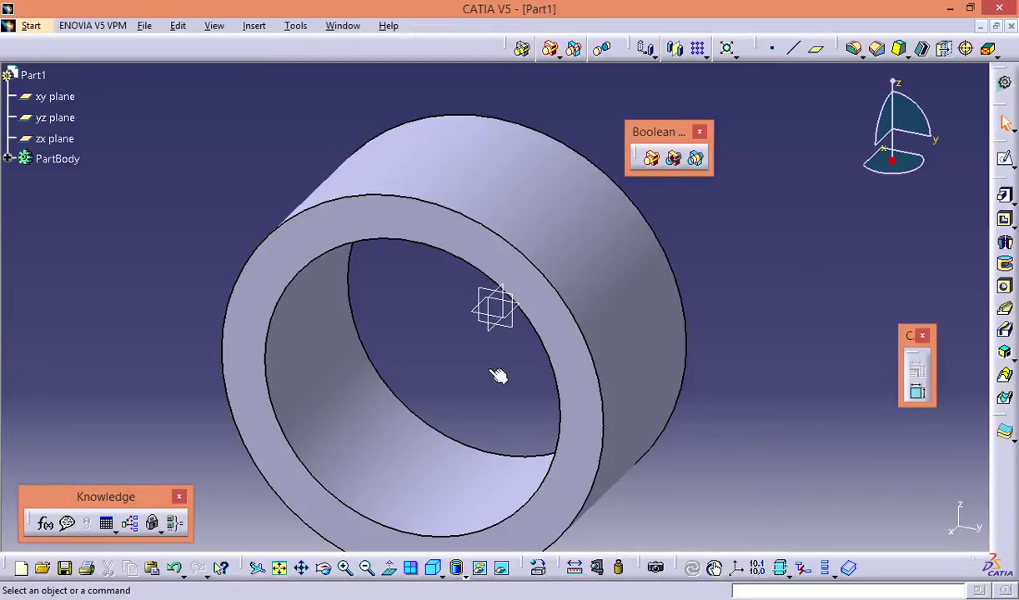
{"action": "middle_click_drag", "start_coordinate": [497, 375], "coordinate": [741, 365]}
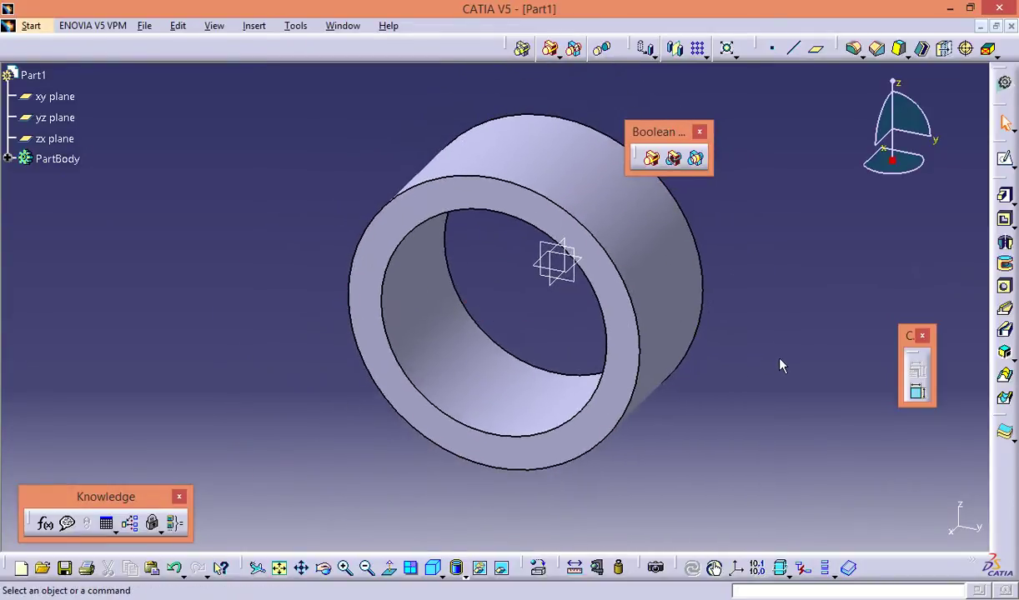
Step: Open the Formulas editor filtered to show only user parameters
{"action": "left_click", "coordinate": [297, 27]}
{"action": "left_click", "coordinate": [319, 45]}
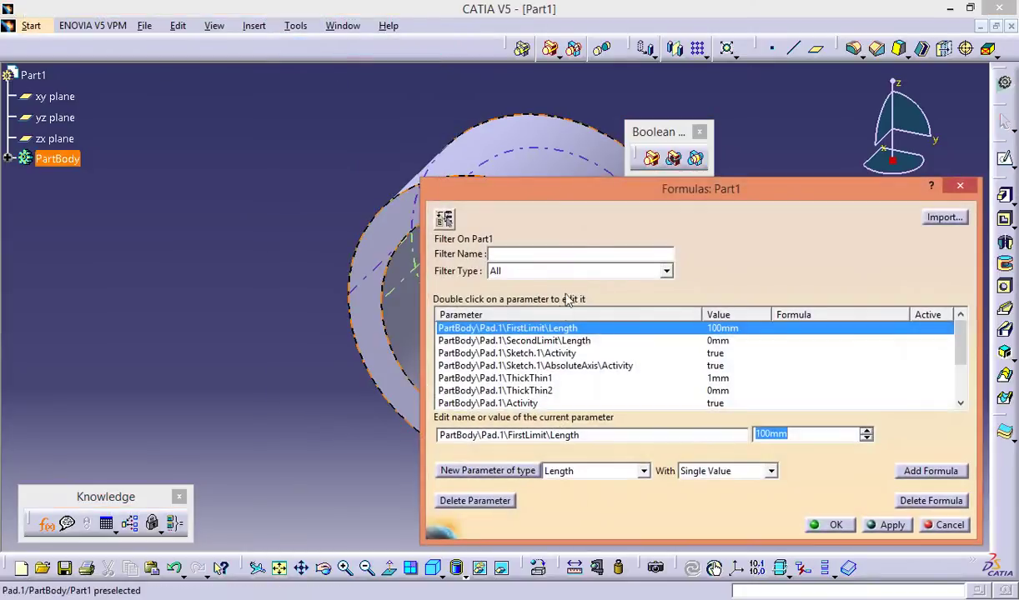
{"action": "left_click", "coordinate": [580, 272]}
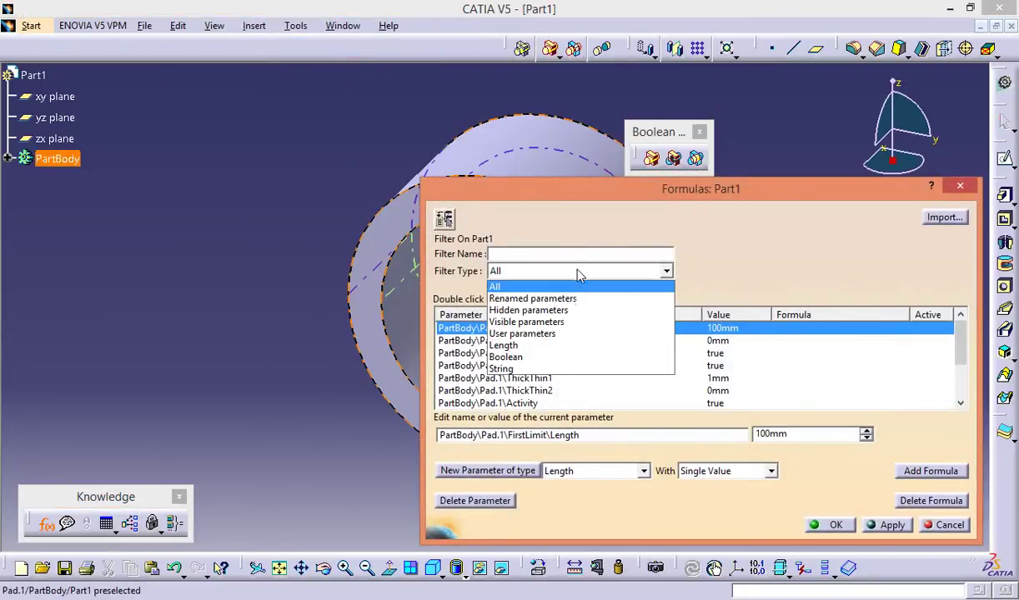
{"action": "left_click", "coordinate": [532, 335]}
Step: Add three new Length-type parameters, Length.1 to Length.3, and close the editor
{"action": "left_click", "coordinate": [611, 471]}
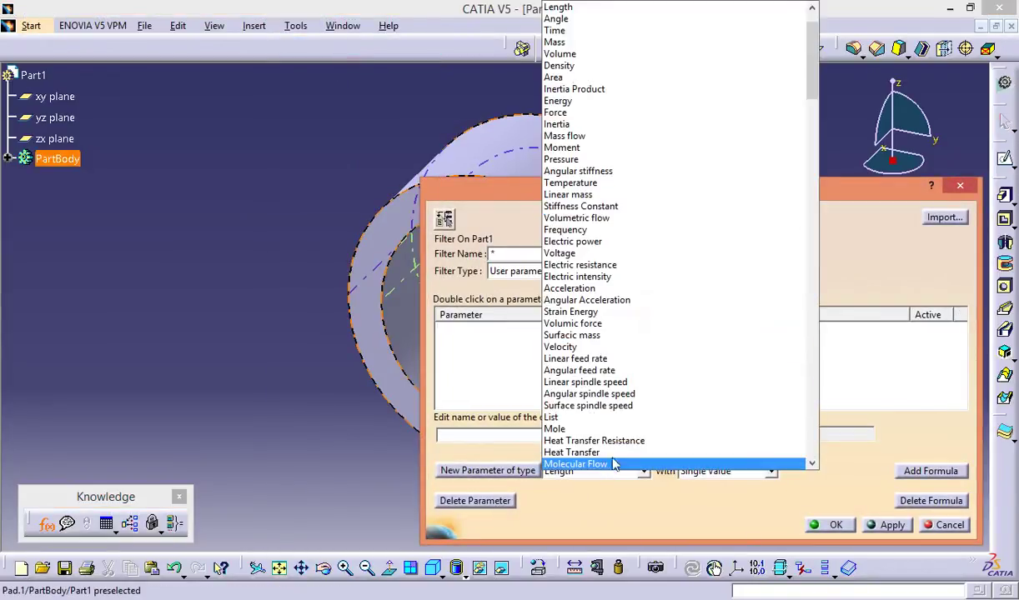
{"action": "scroll", "coordinate": [626, 360], "scroll_direction": "down", "scroll_amount": 2}
{"action": "scroll", "coordinate": [627, 360], "scroll_direction": "down", "scroll_amount": 1}
{"action": "scroll", "coordinate": [627, 360], "scroll_direction": "up", "scroll_amount": 5}
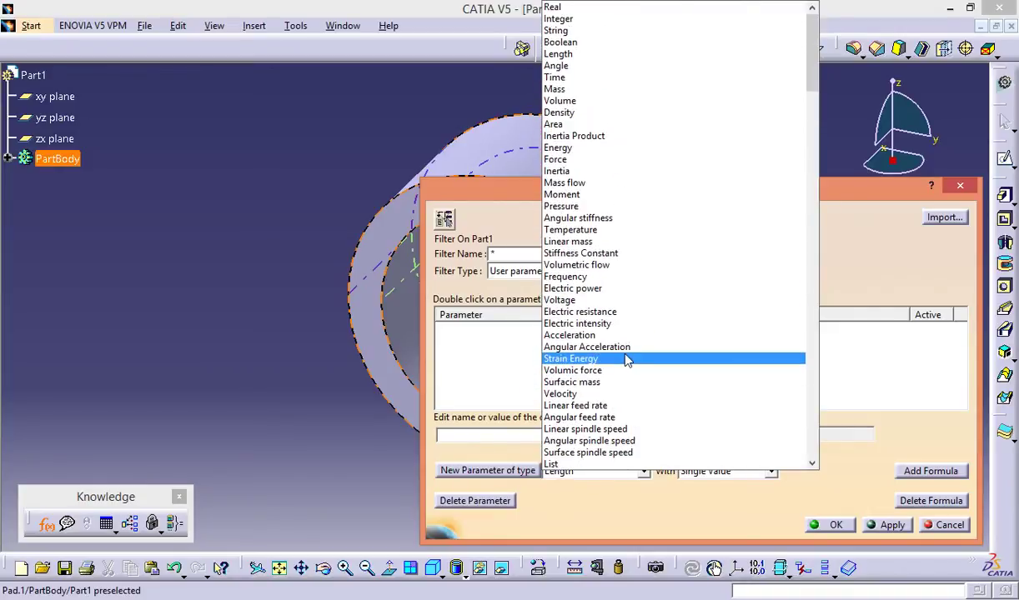
{"action": "scroll", "coordinate": [627, 360], "scroll_direction": "down", "scroll_amount": 3}
{"action": "scroll", "coordinate": [627, 360], "scroll_direction": "down", "scroll_amount": 7}
{"action": "scroll", "coordinate": [627, 360], "scroll_direction": "down", "scroll_amount": 4}
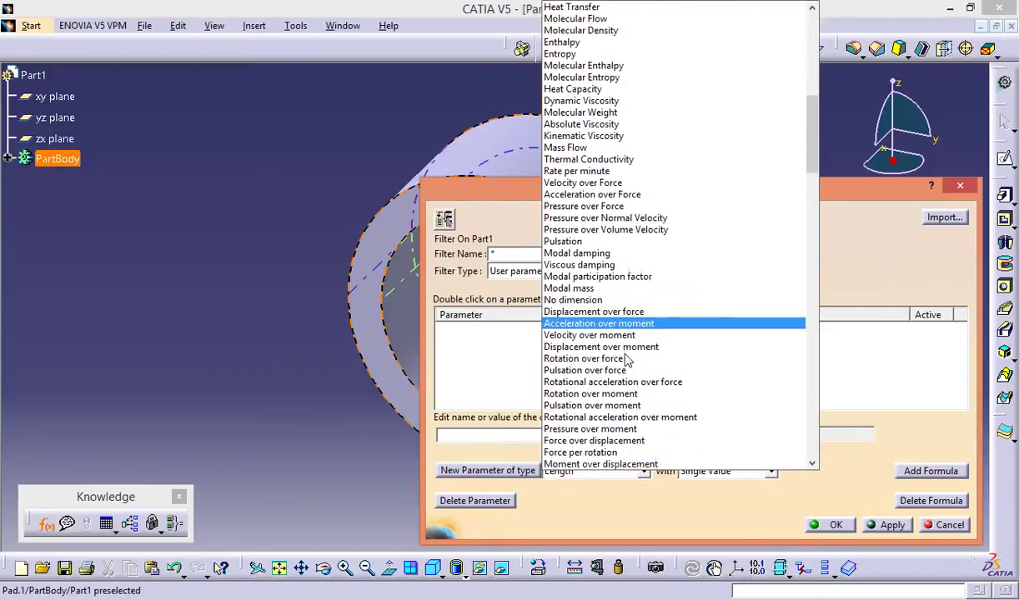
{"action": "scroll", "coordinate": [627, 360], "scroll_direction": "up", "scroll_amount": 11}
{"action": "scroll", "coordinate": [627, 360], "scroll_direction": "up", "scroll_amount": 3}
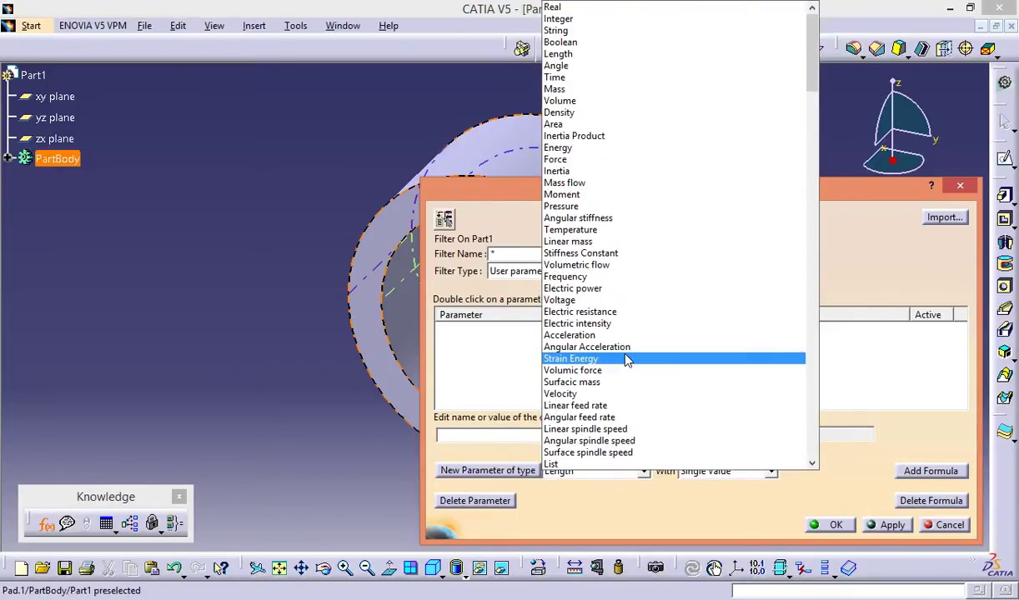
{"action": "left_click", "coordinate": [586, 58]}
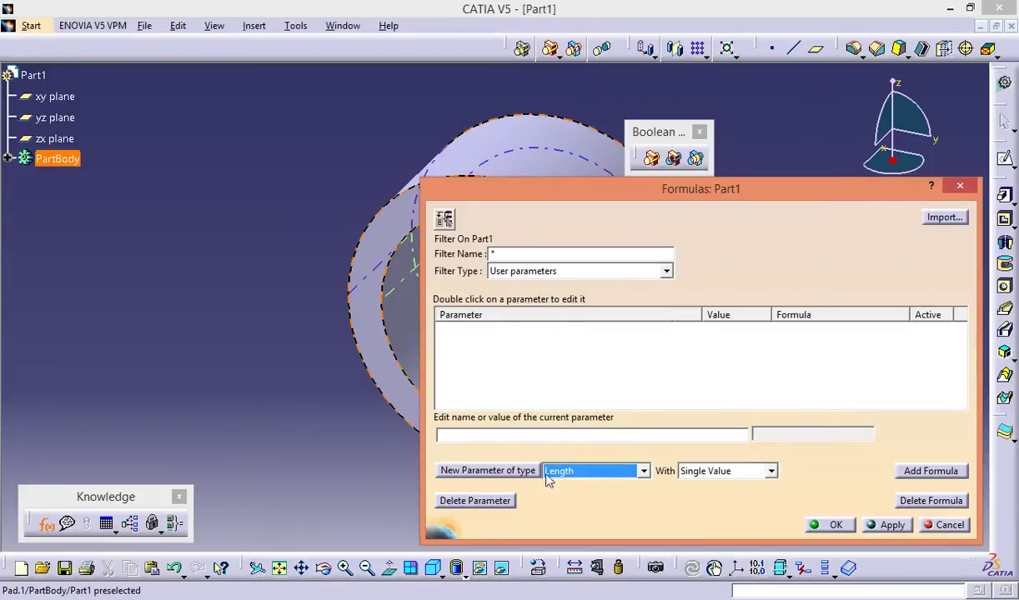
{"action": "left_click", "coordinate": [488, 471]}
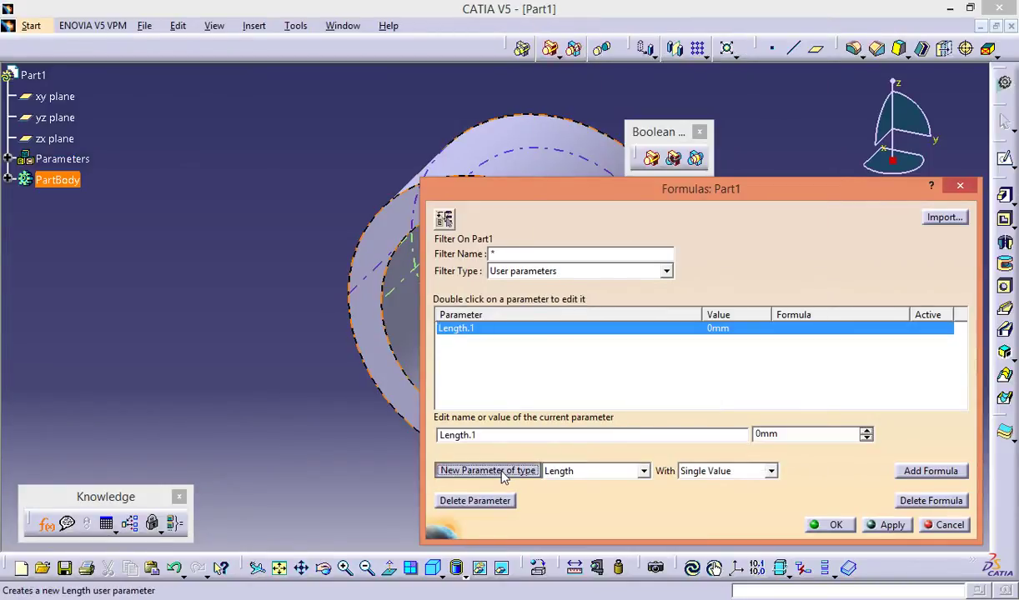
{"action": "left_click", "coordinate": [488, 471]}
{"action": "left_click", "coordinate": [488, 471]}
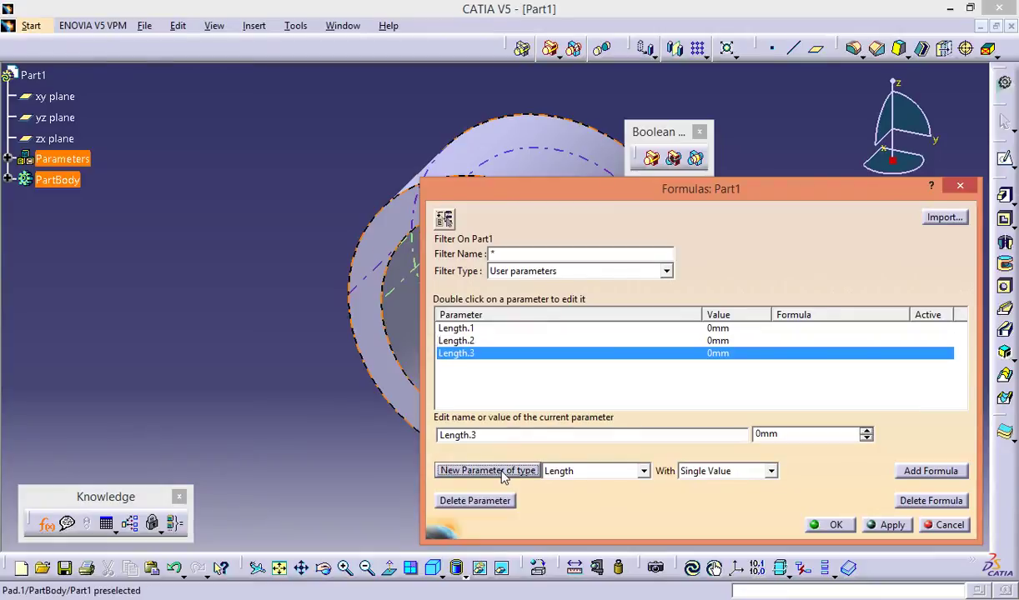
{"action": "left_click", "coordinate": [829, 525]}
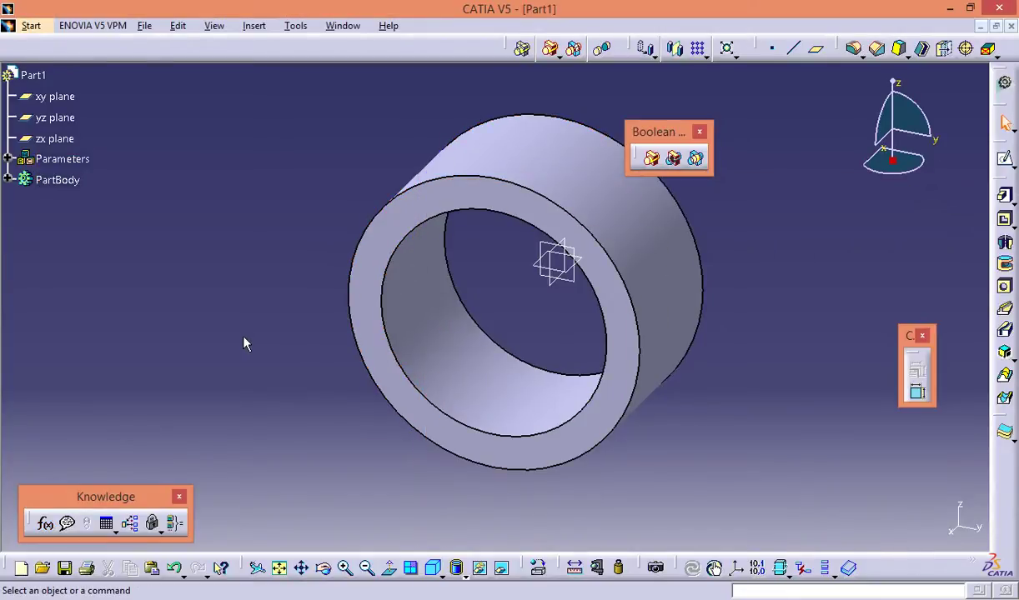
Step: Rename Length.1 to RadioInterno with a value of 50mm
{"action": "left_click", "coordinate": [7, 160]}
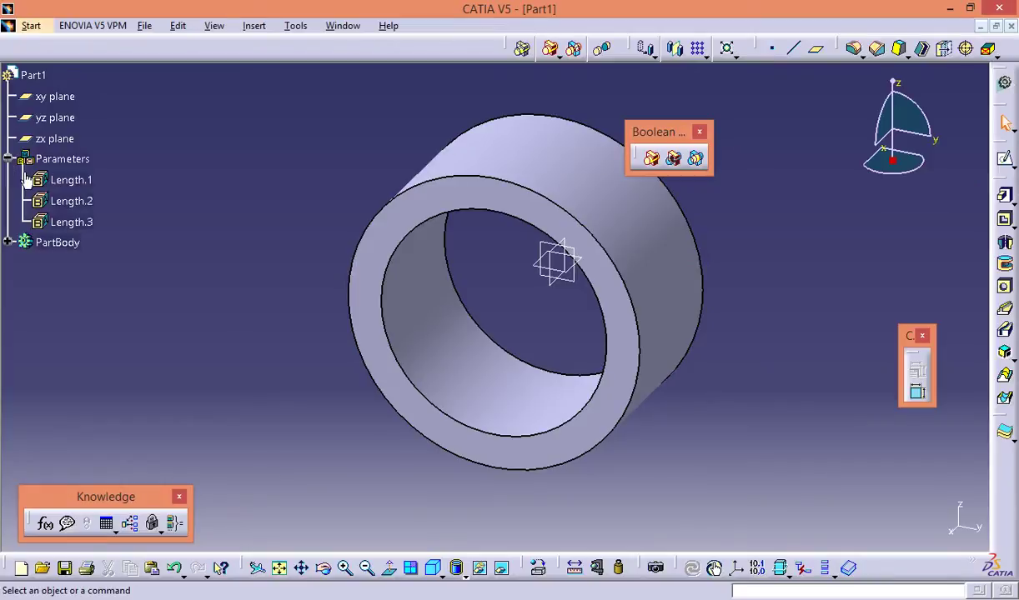
{"action": "left_click", "coordinate": [88, 180]}
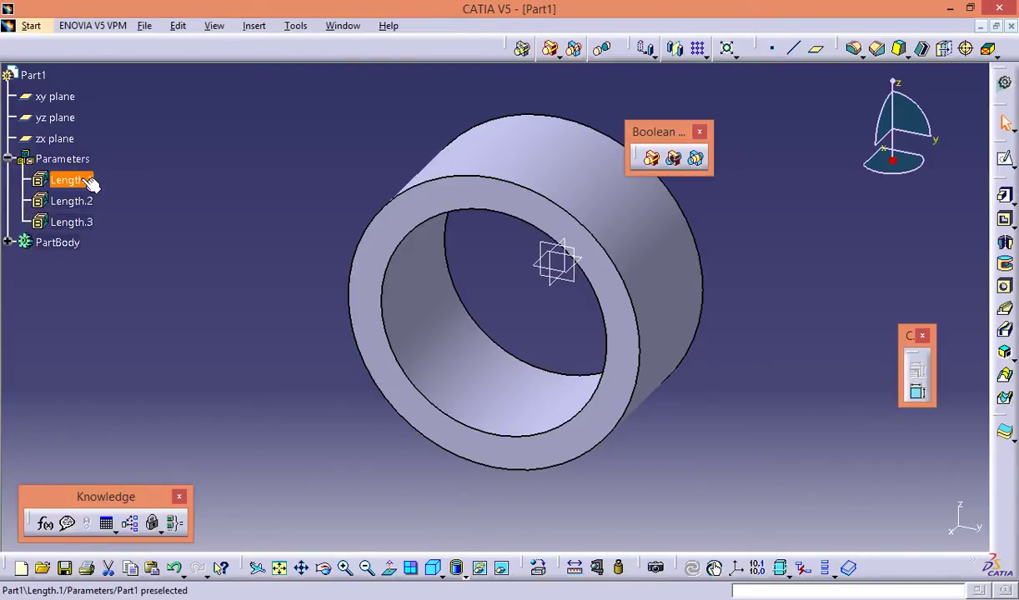
{"action": "double_click", "coordinate": [88, 180]}
{"action": "left_click_drag", "start_coordinate": [131, 215], "coordinate": [94, 216]}
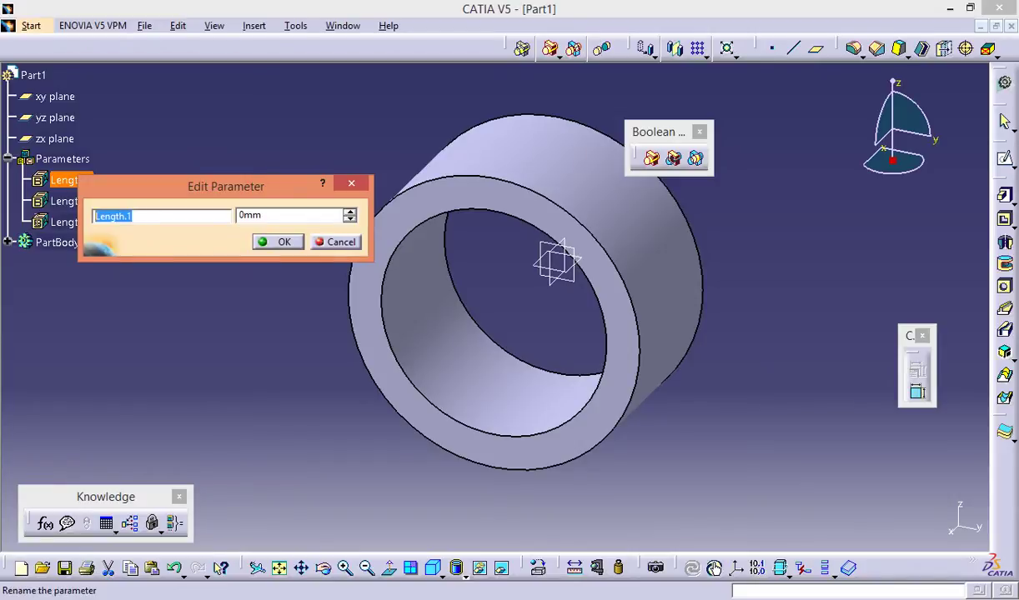
{"action": "type", "text": "RadioInterno"}
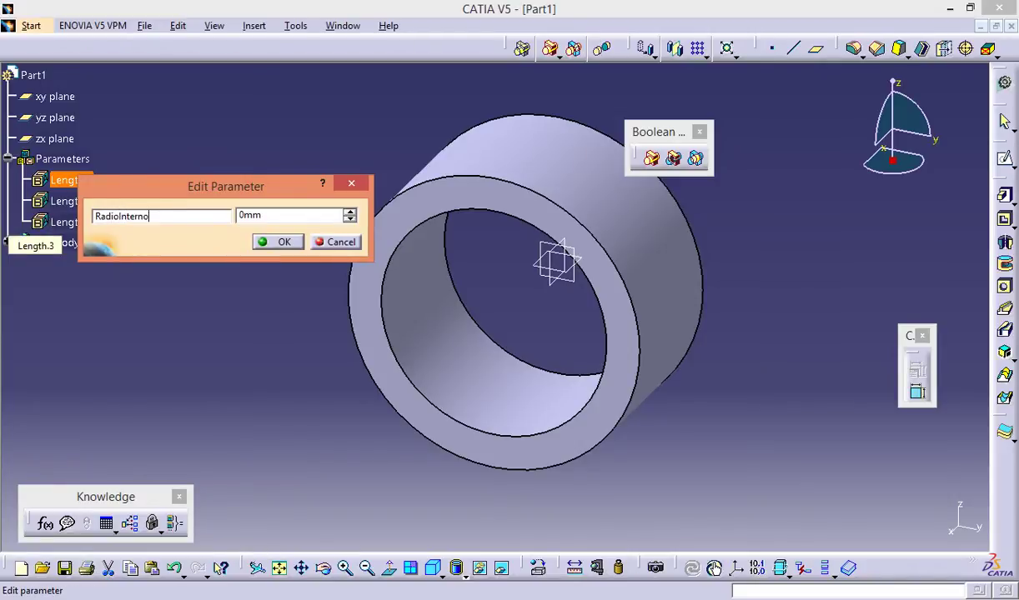
{"action": "key", "text": "Tab"}
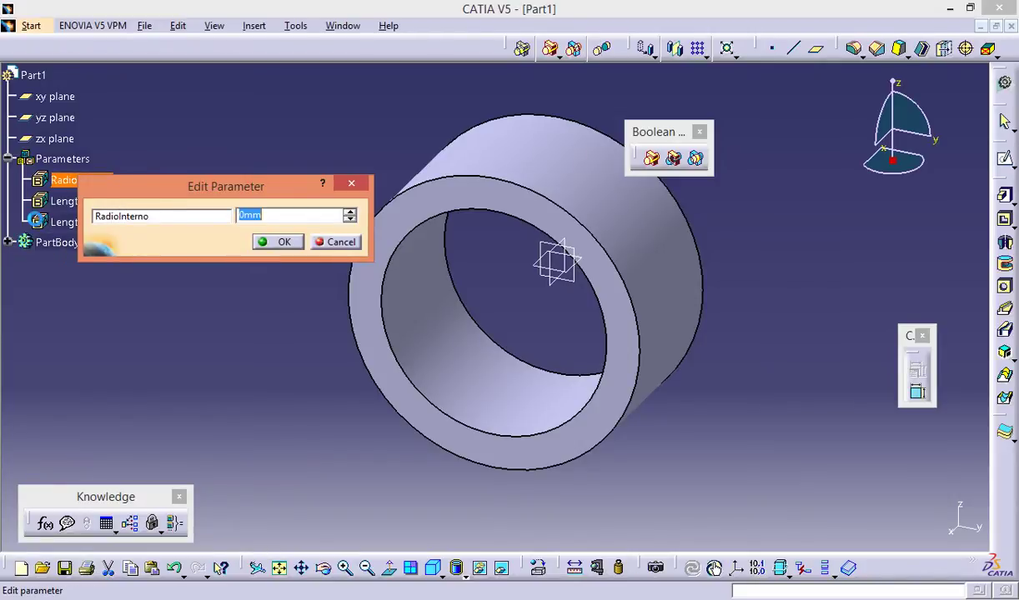
{"action": "type", "text": "50"}
{"action": "left_click", "coordinate": [277, 242]}
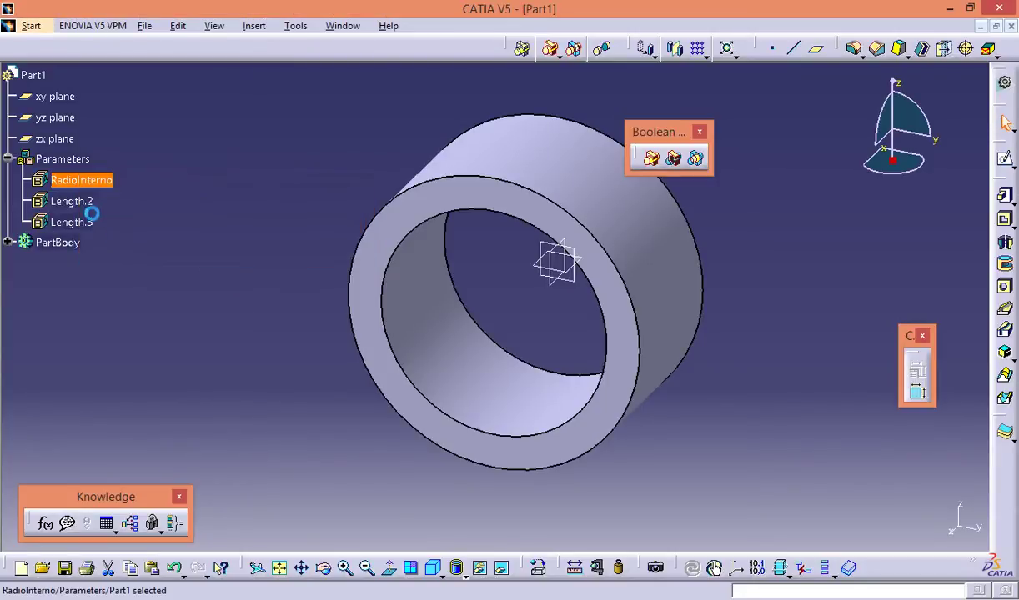
Step: Rename Length.2 to RadioExterno with a value of 60mm
{"action": "left_click", "coordinate": [70, 200]}
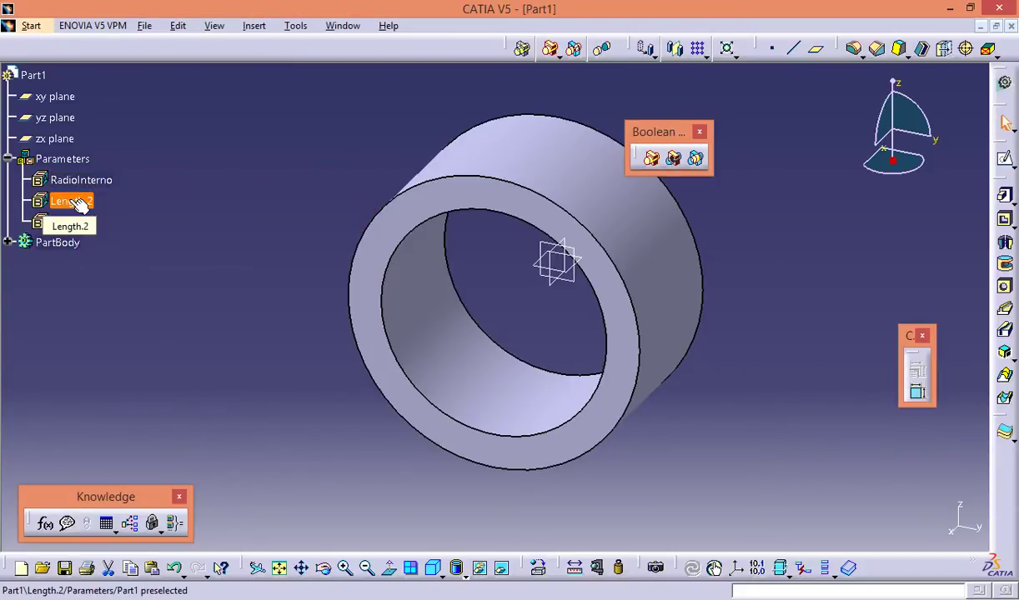
{"action": "double_click", "coordinate": [75, 202]}
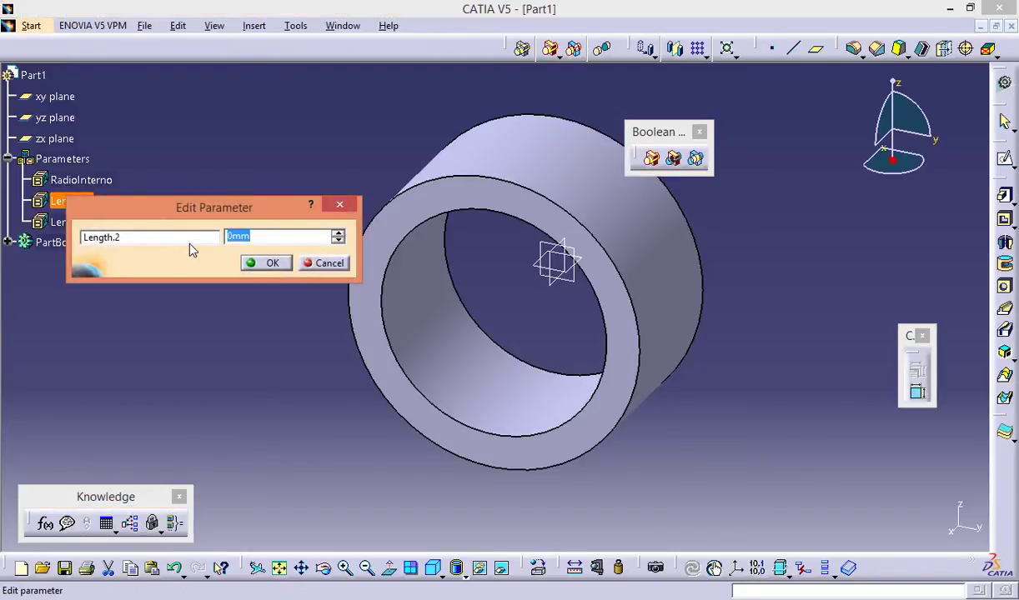
{"action": "left_click", "coordinate": [182, 239]}
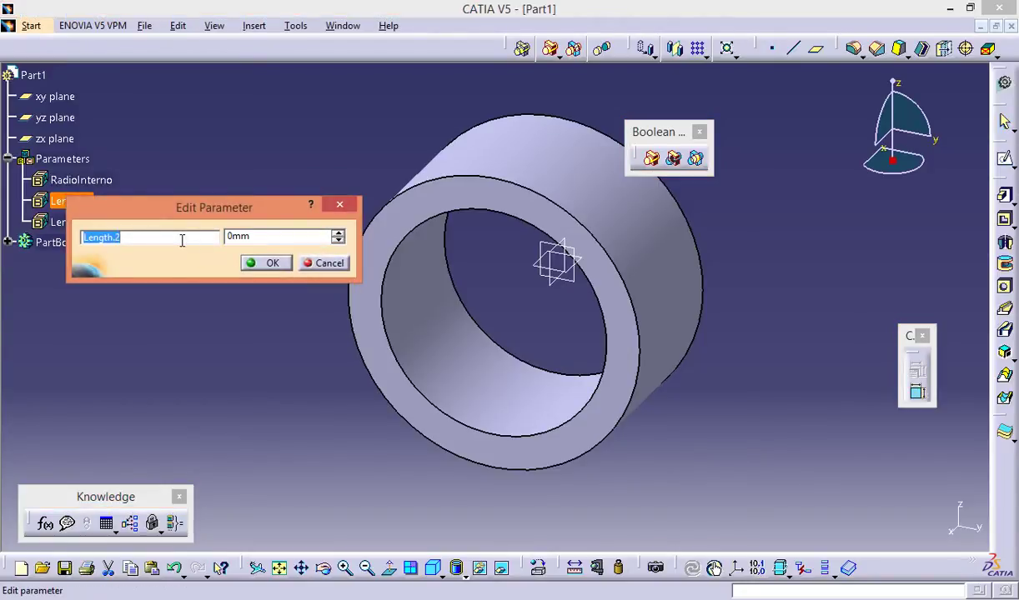
{"action": "type", "text": "RadioExterno"}
{"action": "double_click", "coordinate": [182, 240]}
{"action": "type", "text": "Ra"}
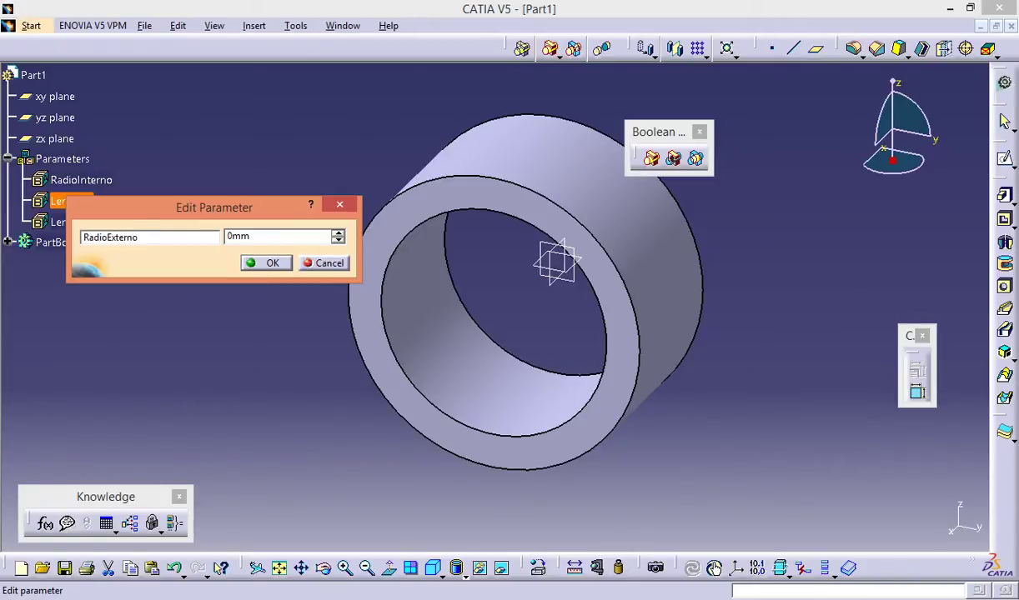
{"action": "double_click", "coordinate": [259, 236]}
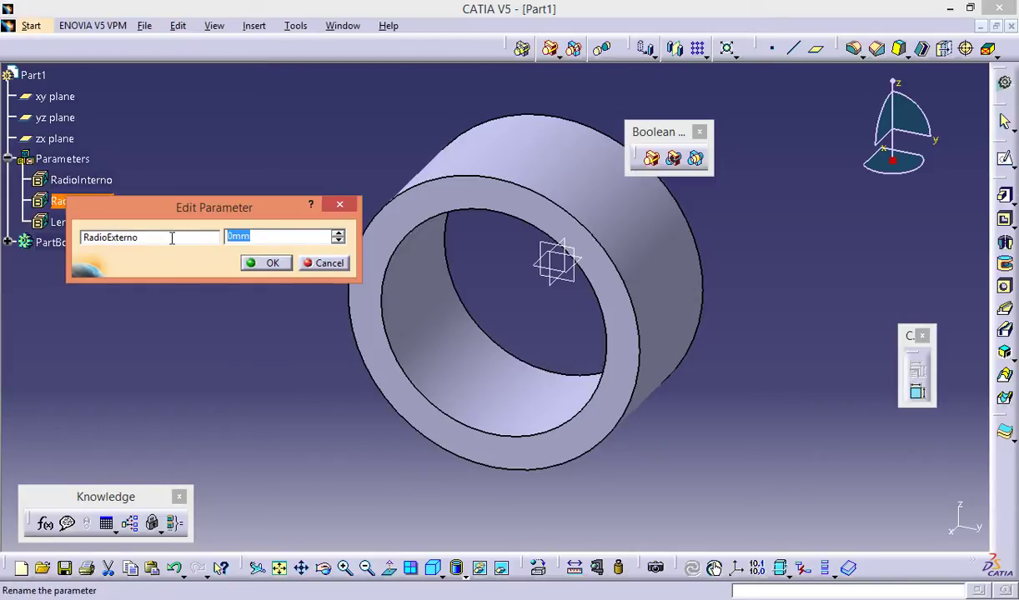
{"action": "type", "text": "60"}
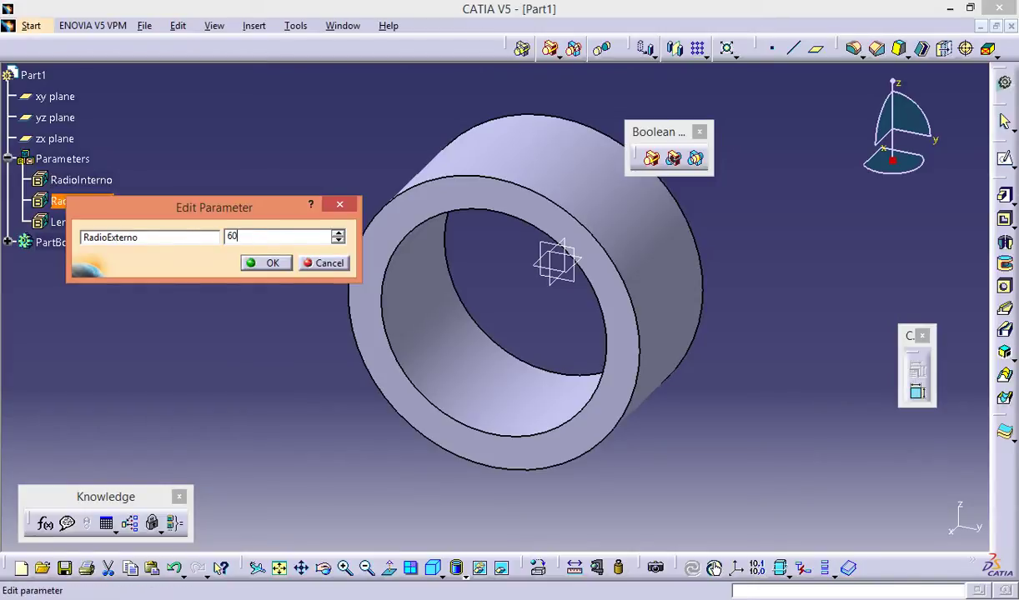
{"action": "left_click", "coordinate": [254, 261]}
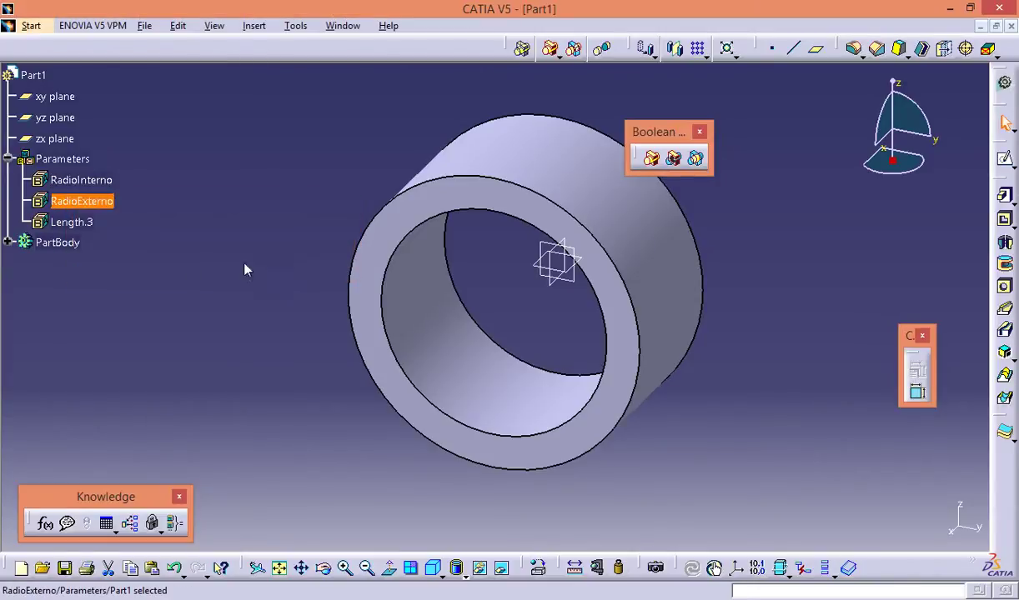
Step: Rename Length.3 to Altura with a value of 120mm
{"action": "left_click", "coordinate": [80, 225]}
{"action": "double_click", "coordinate": [83, 226]}
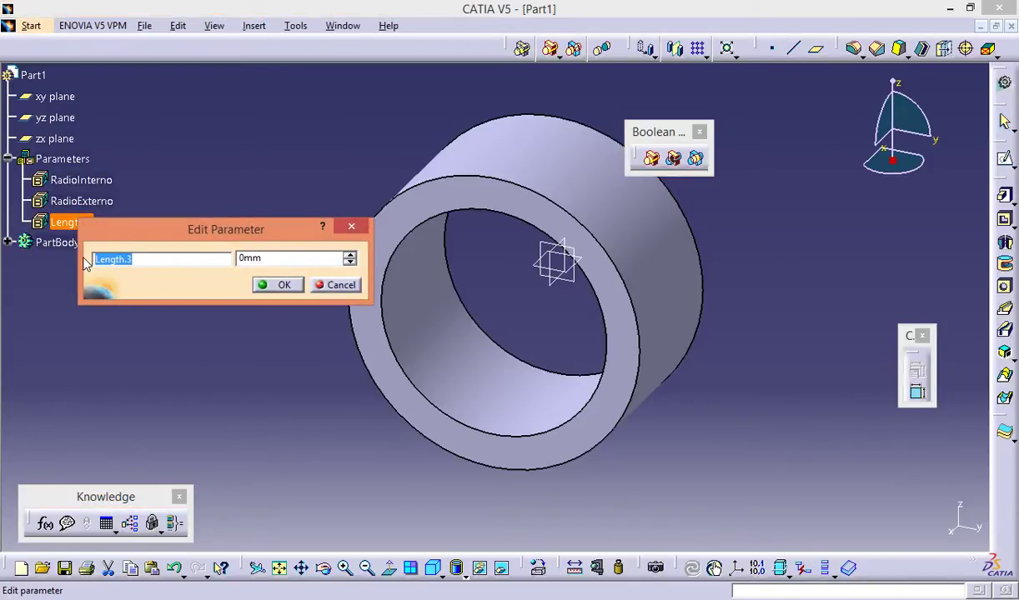
{"action": "type", "text": "Alu"}
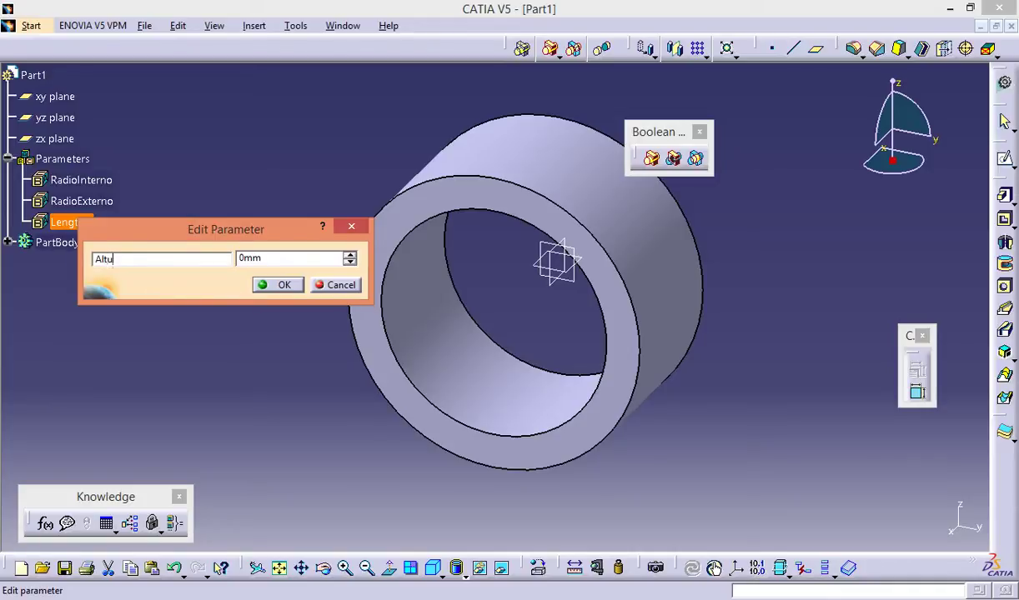
{"action": "key", "text": "Tab"}
{"action": "type", "text": "1"}
{"action": "left_click", "coordinate": [279, 286]}
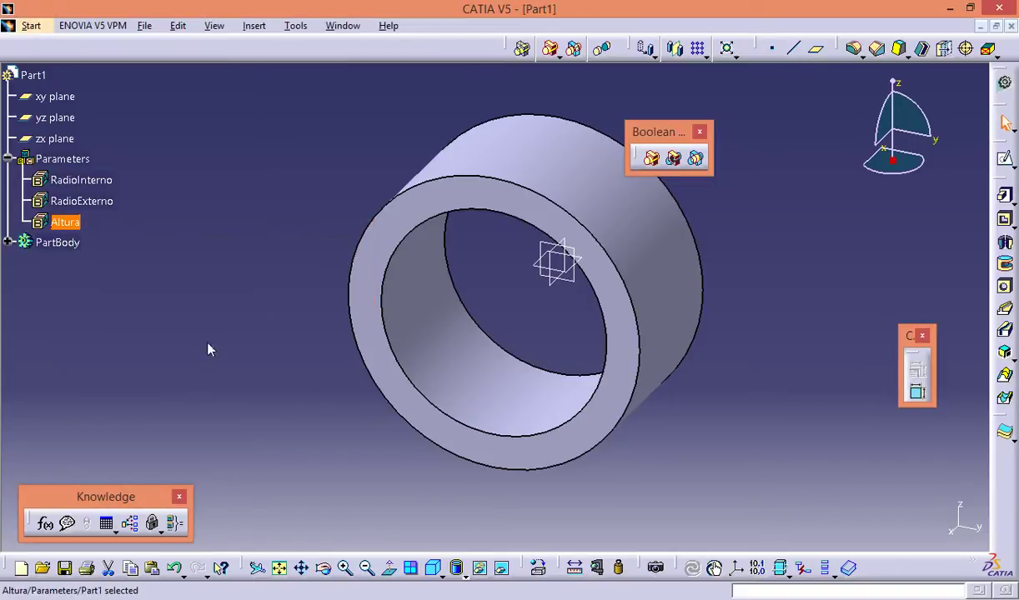
{"action": "left_click", "coordinate": [212, 334]}
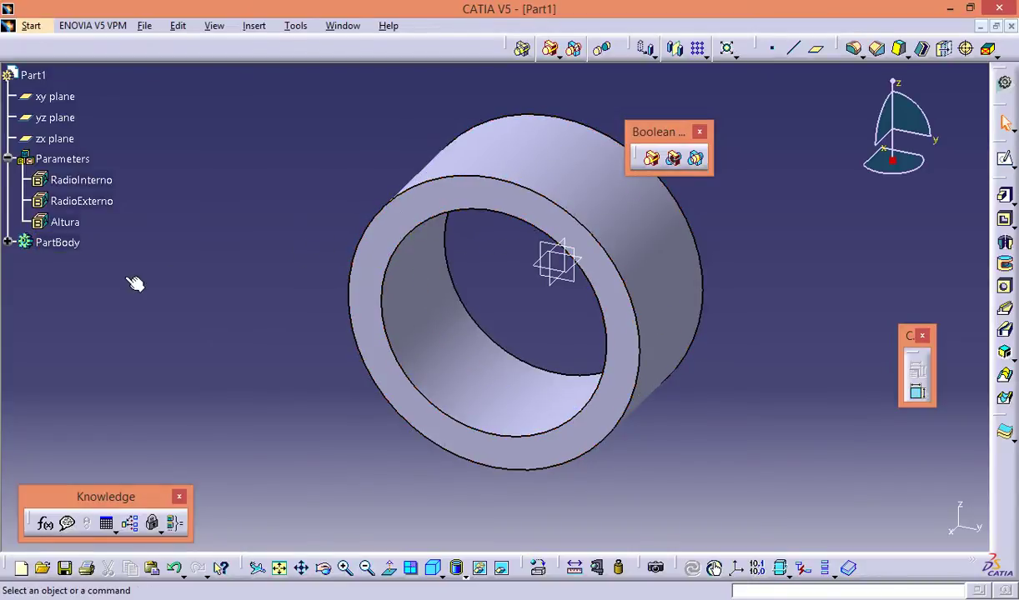
Step: Drive Pad.1's length with a formula equal to Altura, making the tube 120mm long
{"action": "double_click", "coordinate": [545, 164]}
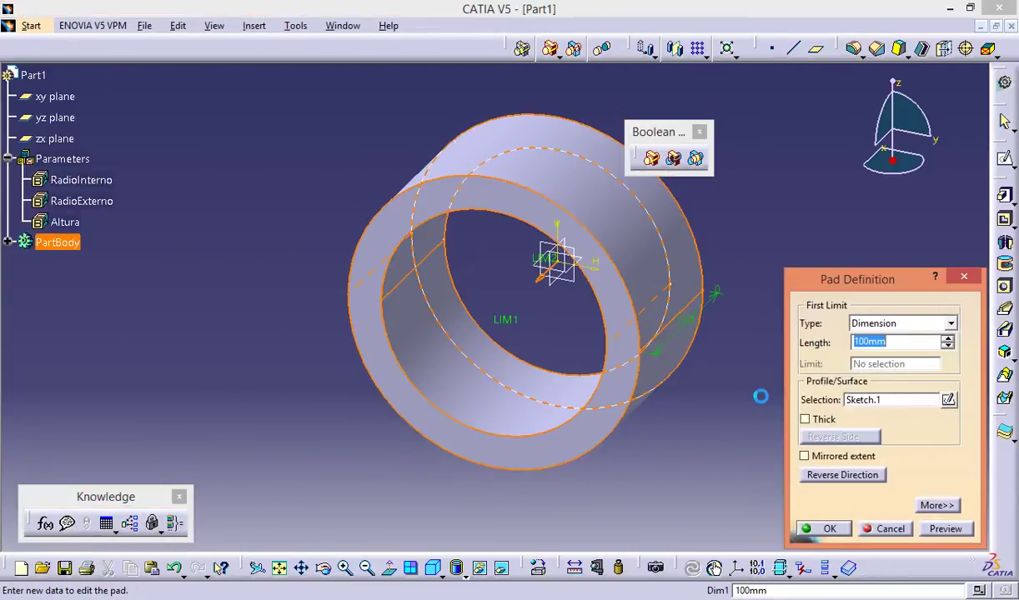
{"action": "right_click", "coordinate": [912, 342]}
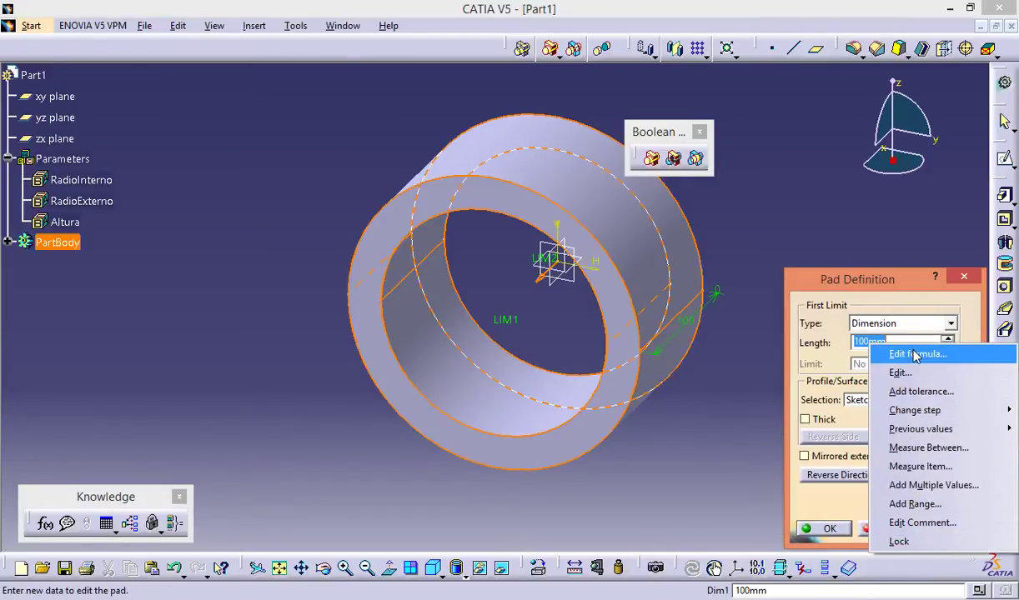
{"action": "left_click", "coordinate": [915, 356]}
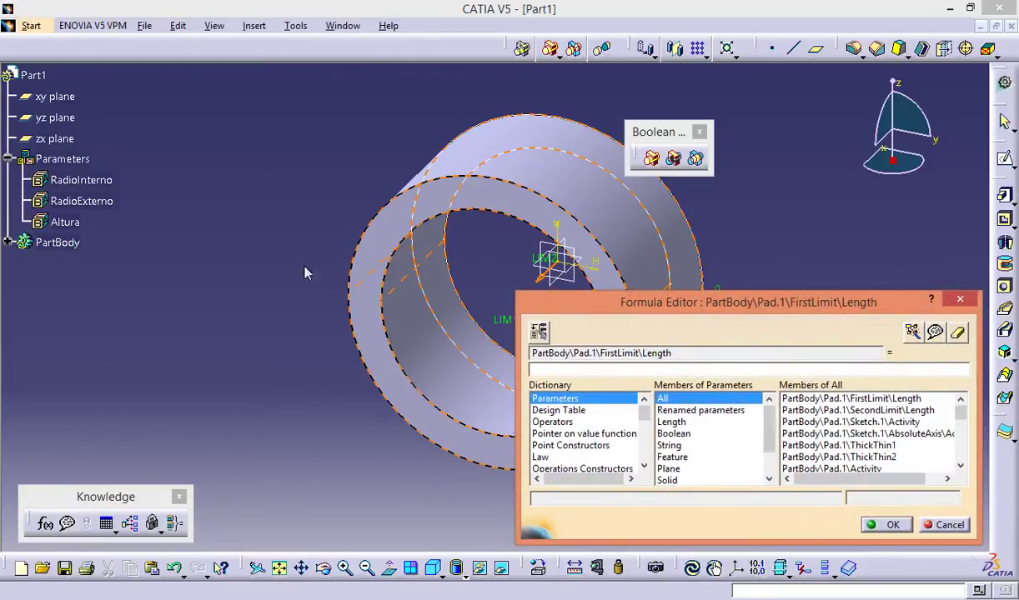
{"action": "left_click", "coordinate": [67, 222]}
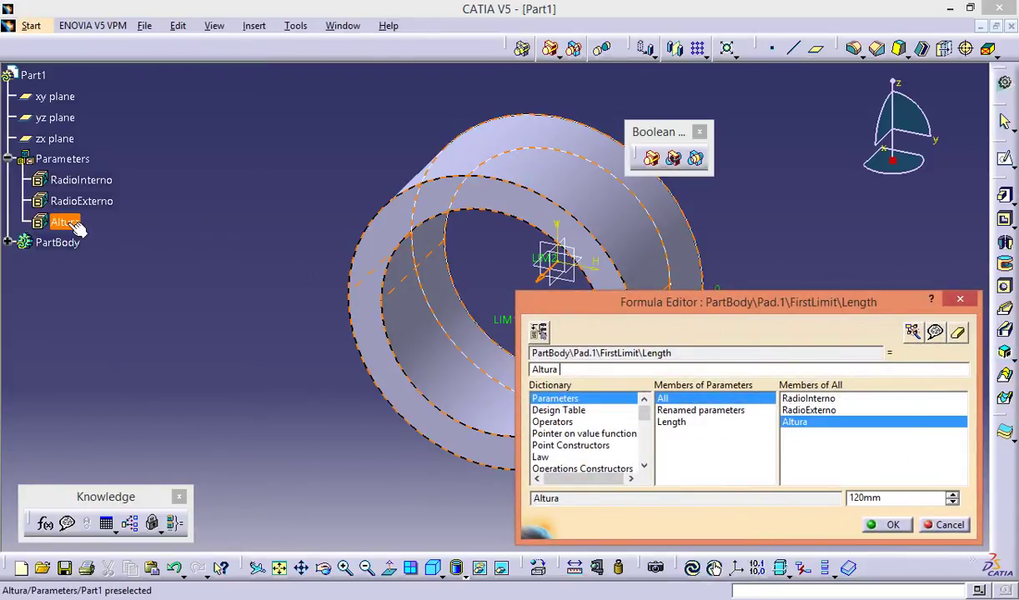
{"action": "left_click", "coordinate": [886, 525]}
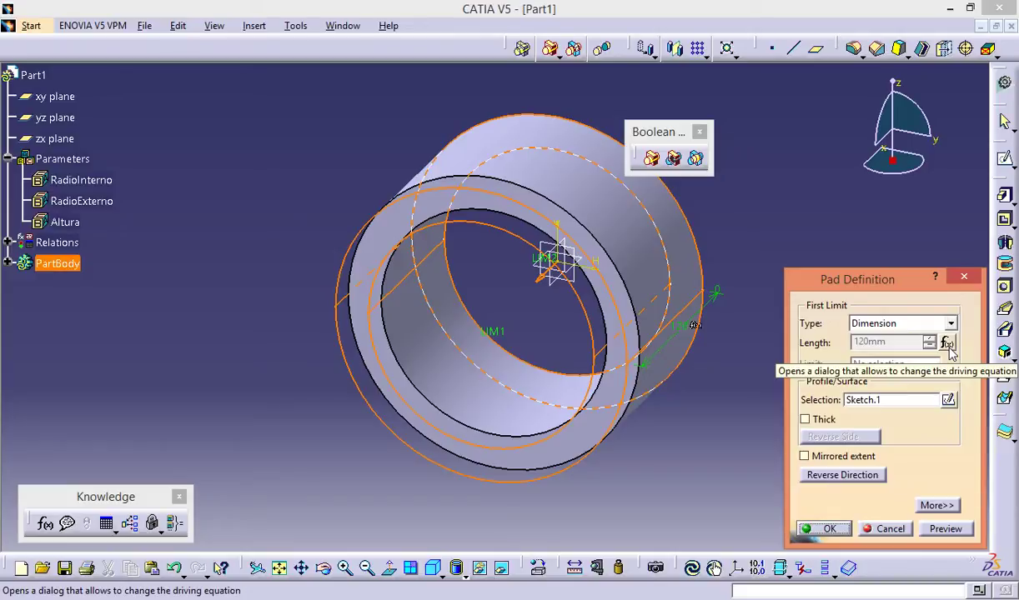
{"action": "left_click", "coordinate": [821, 528]}
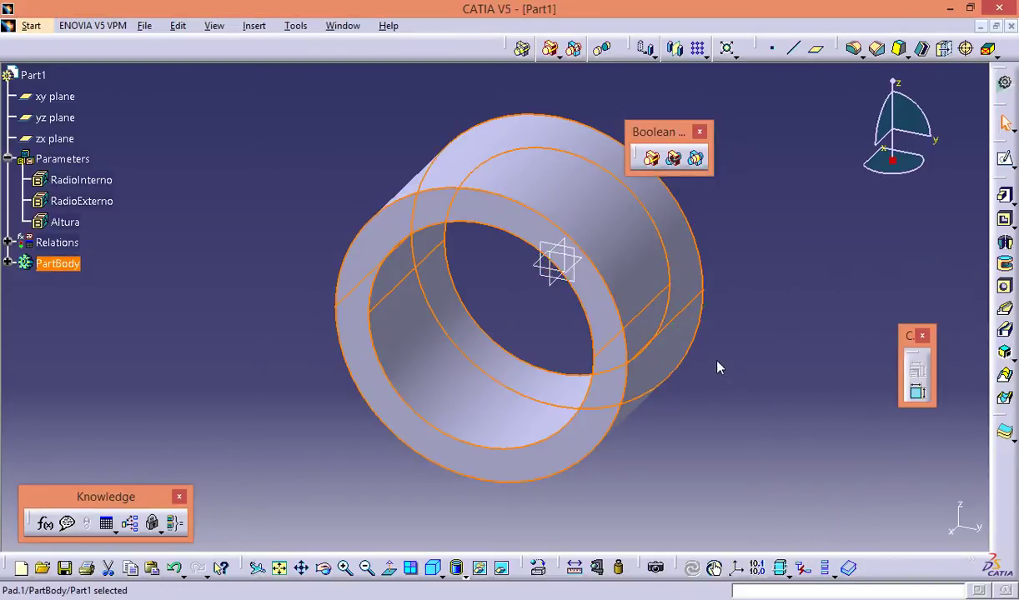
{"action": "left_click", "coordinate": [7, 263]}
Step: In Sketch.1, add radius constraints to the outer and inner circles
{"action": "double_click", "coordinate": [80, 308]}
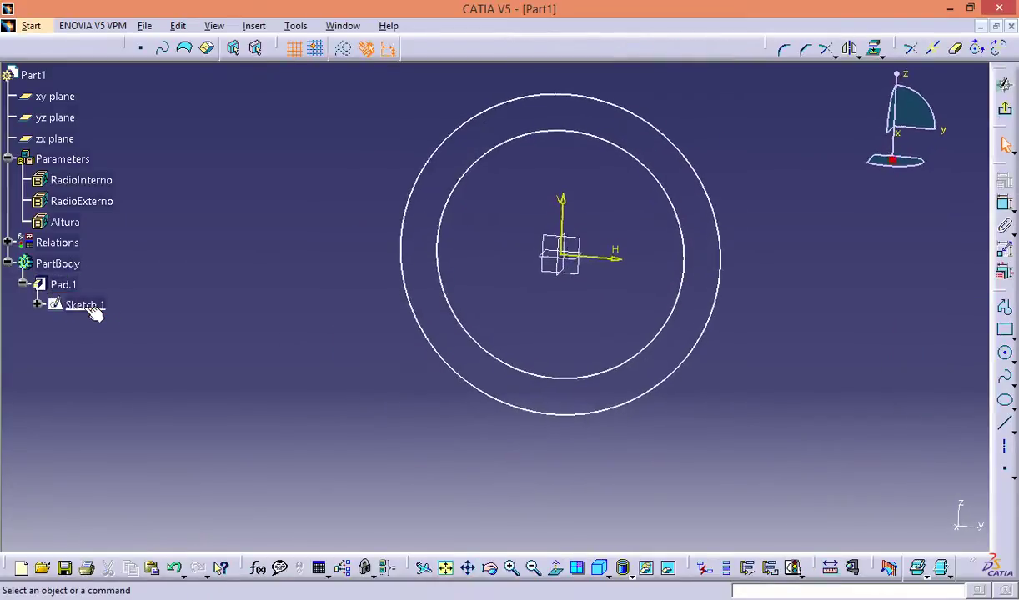
{"action": "left_click", "coordinate": [1004, 207]}
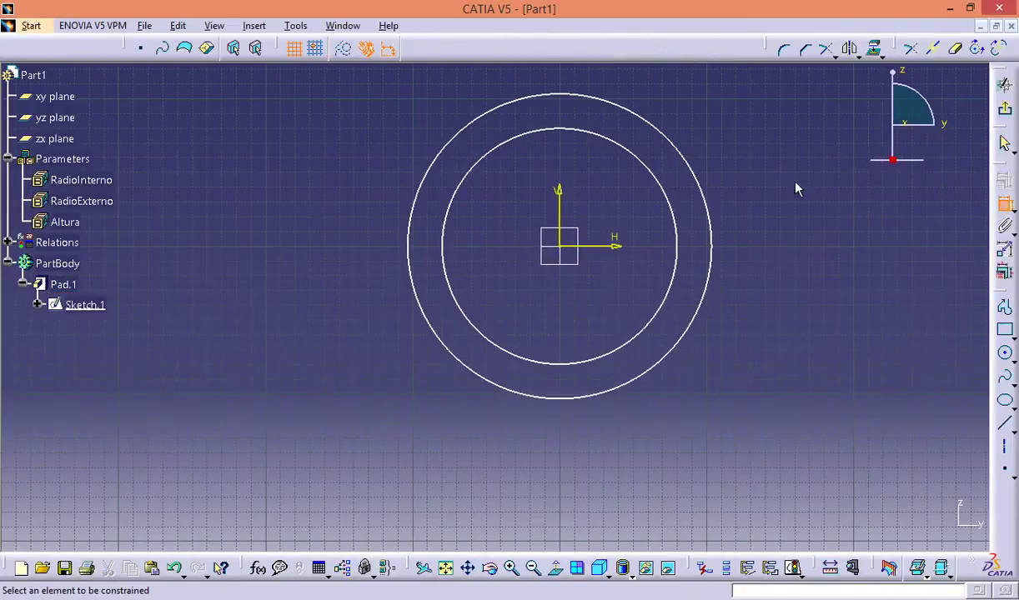
{"action": "left_click", "coordinate": [694, 175]}
{"action": "left_click", "coordinate": [776, 158]}
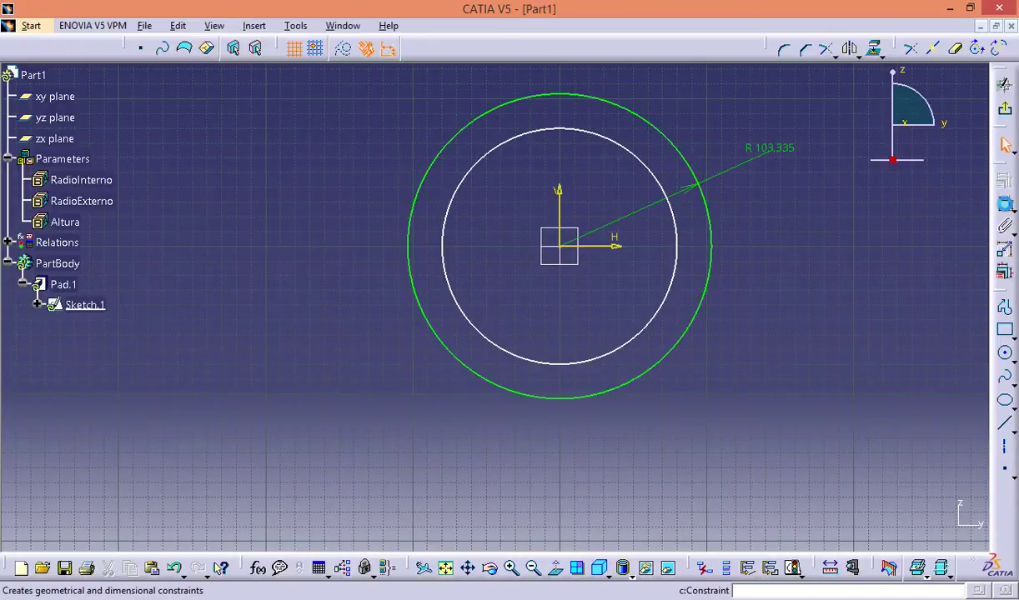
{"action": "left_click", "coordinate": [1004, 207]}
{"action": "left_click", "coordinate": [677, 264]}
{"action": "left_click", "coordinate": [760, 285]}
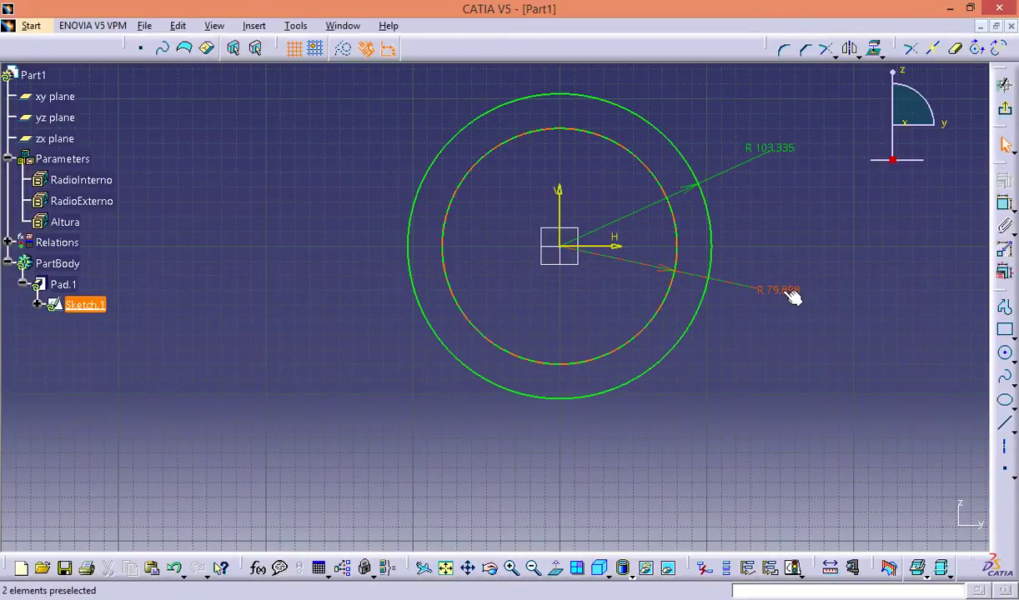
Step: Link the inner circle's radius to RadioInterno (50mm) via a formula
{"action": "double_click", "coordinate": [779, 293]}
{"action": "right_click", "coordinate": [813, 447]}
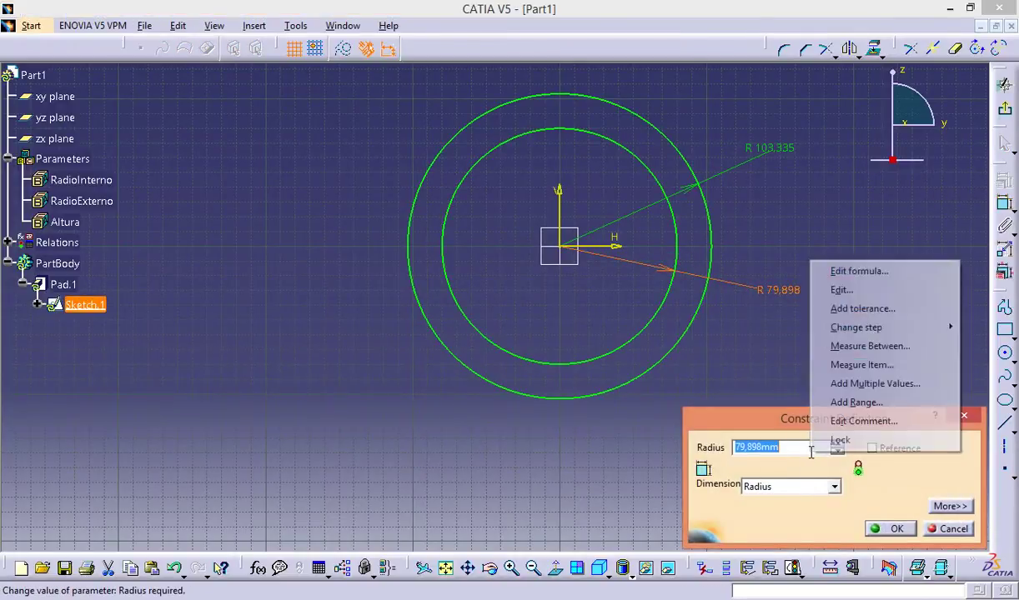
{"action": "left_click", "coordinate": [854, 273]}
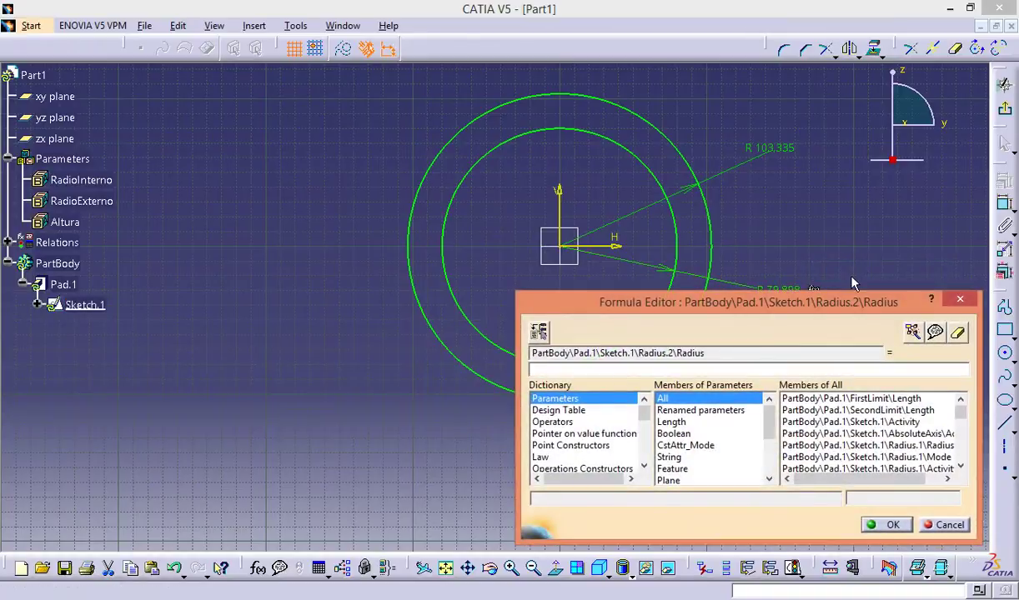
{"action": "left_click", "coordinate": [81, 180]}
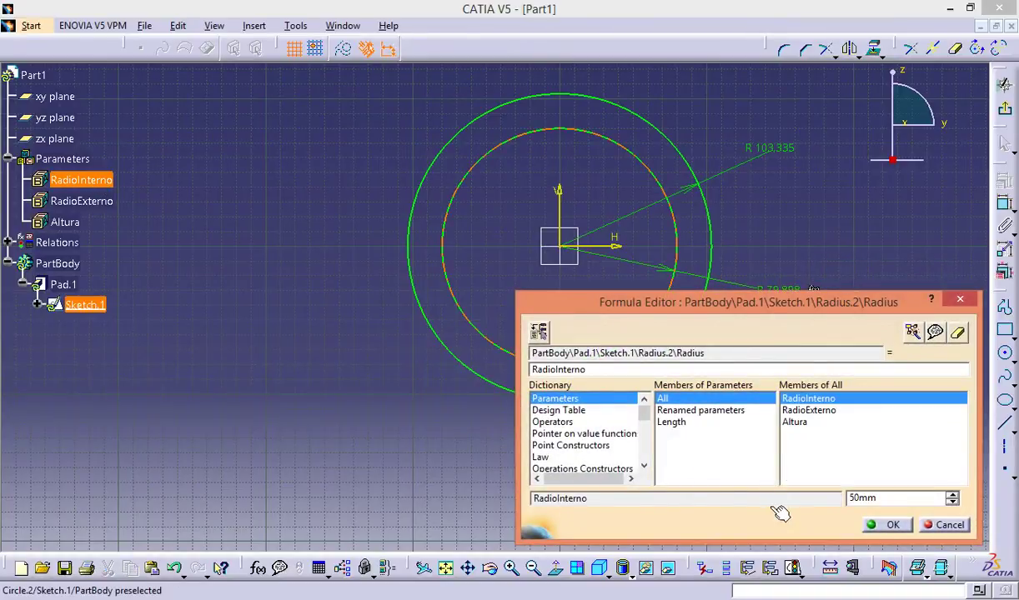
{"action": "left_click", "coordinate": [894, 525]}
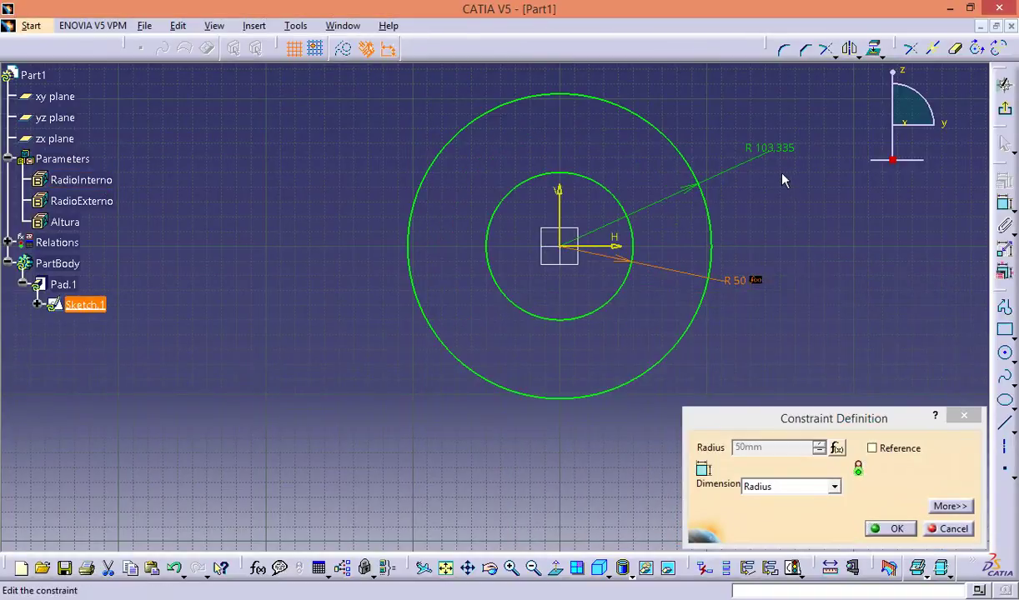
{"action": "left_click", "coordinate": [890, 525]}
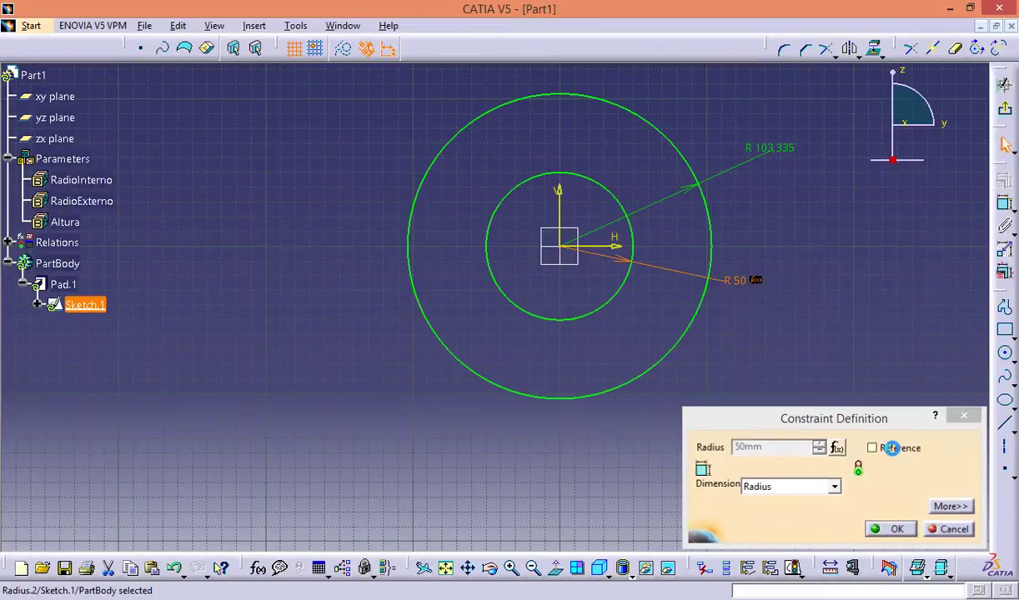
Step: Link the outer circle's radius to RadioExterno (60mm) and exit the sketch
{"action": "double_click", "coordinate": [774, 149]}
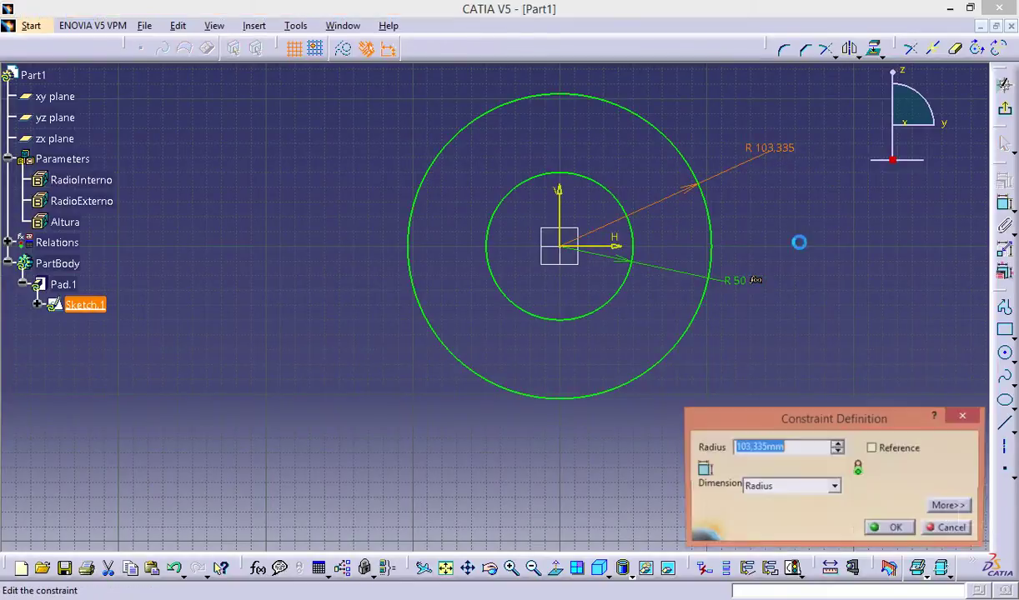
{"action": "right_click", "coordinate": [806, 455]}
{"action": "left_click", "coordinate": [838, 268]}
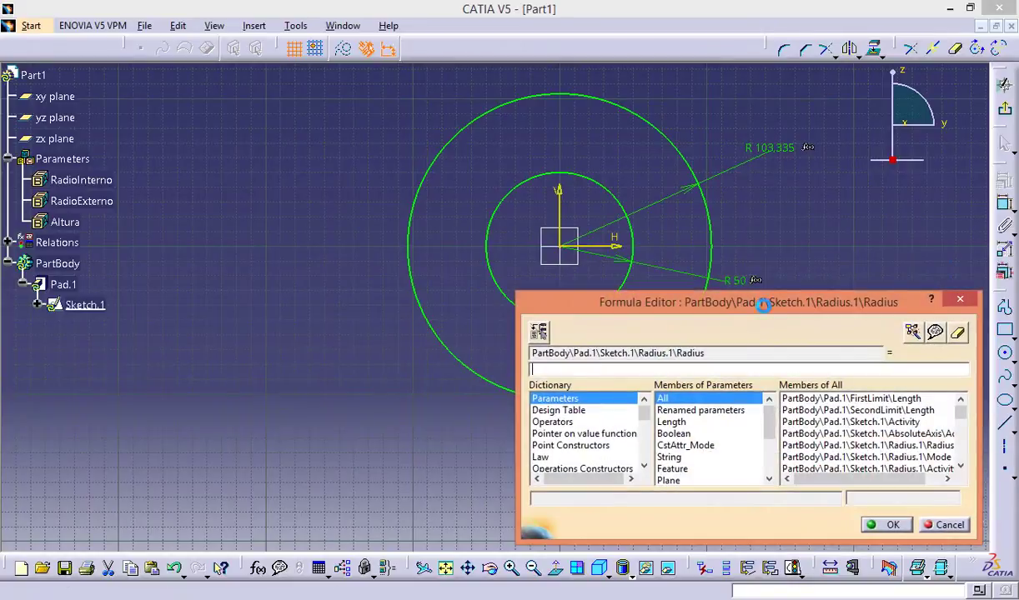
{"action": "left_click", "coordinate": [80, 201]}
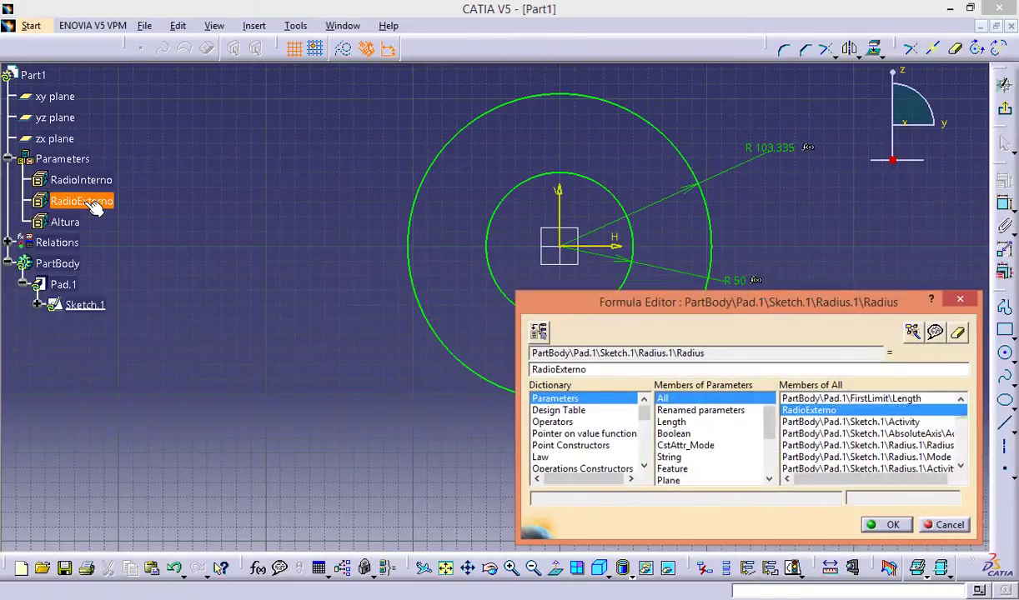
{"action": "left_click", "coordinate": [891, 525]}
{"action": "left_click", "coordinate": [890, 528]}
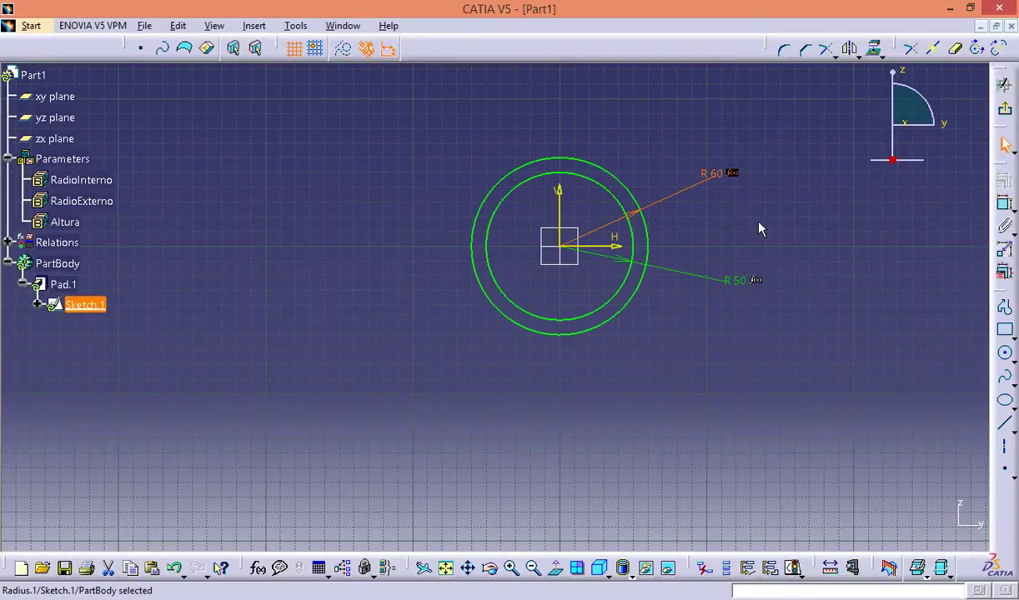
{"action": "left_click", "coordinate": [1005, 109]}
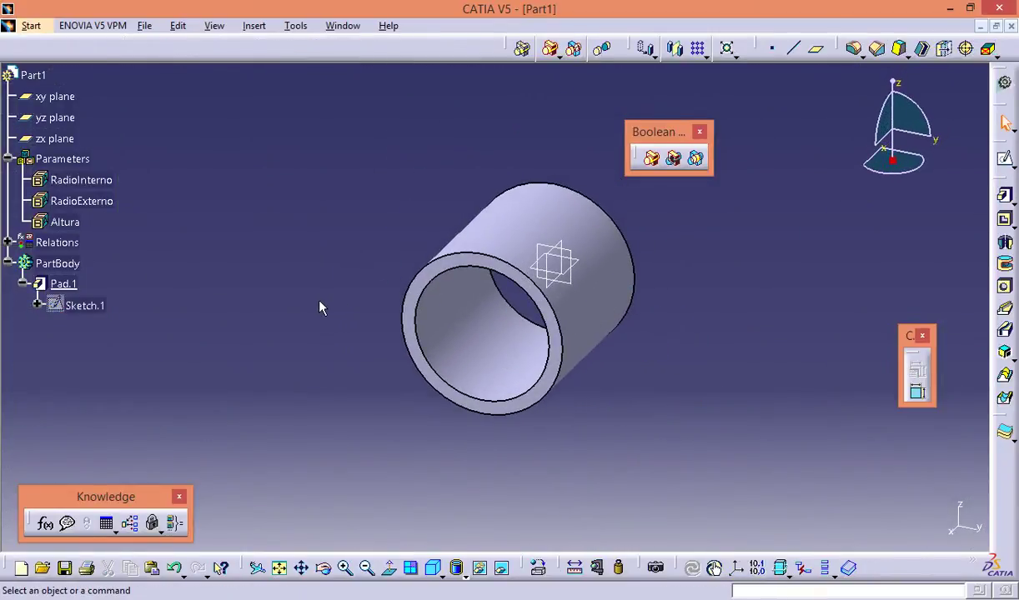
Step: Change RadioExterno to 70mm
{"action": "double_click", "coordinate": [102, 203]}
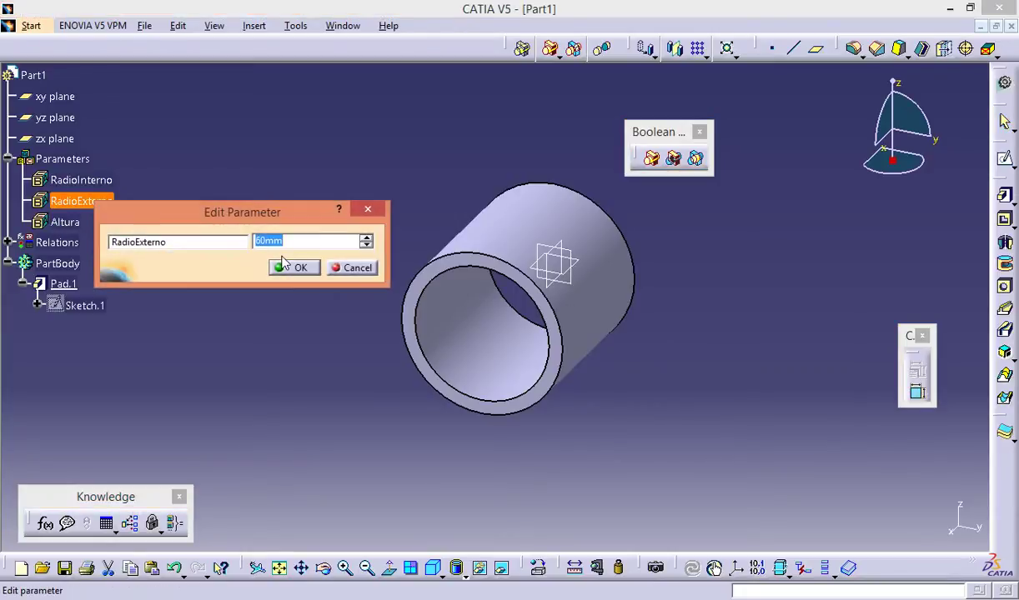
{"action": "type", "text": "70"}
{"action": "key", "text": "Return"}
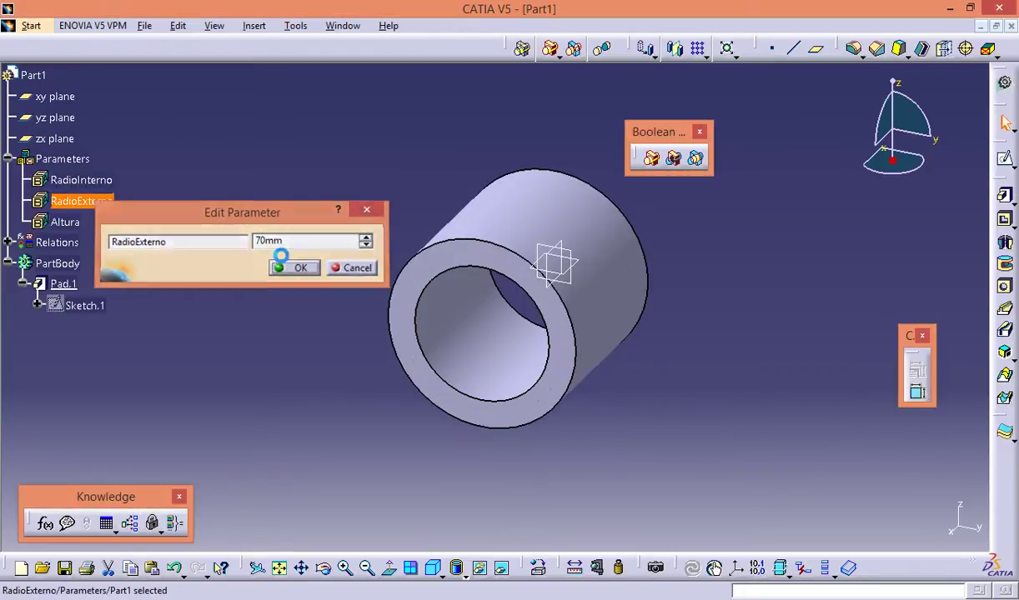
{"action": "left_click", "coordinate": [293, 267]}
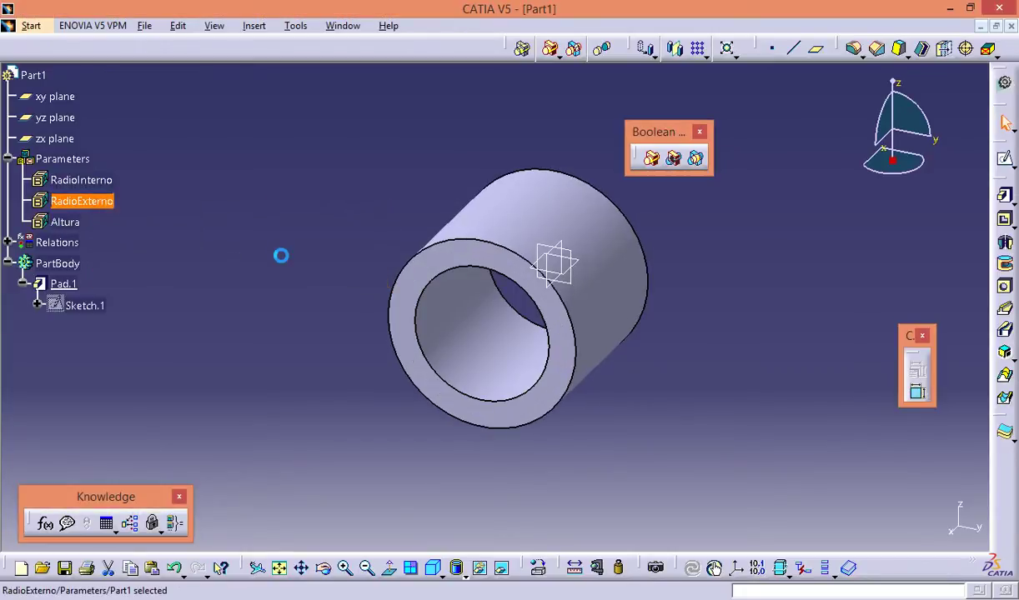
Step: Change Altura to 200mm
{"action": "double_click", "coordinate": [65, 223]}
{"action": "type", "text": "200"}
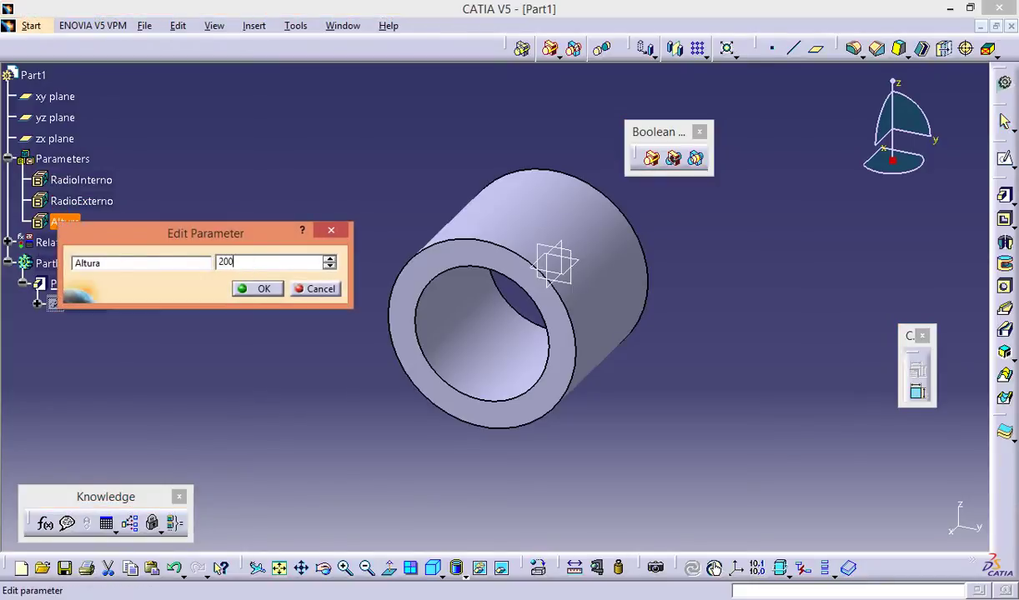
{"action": "key", "text": "Return"}
{"action": "left_click", "coordinate": [257, 288]}
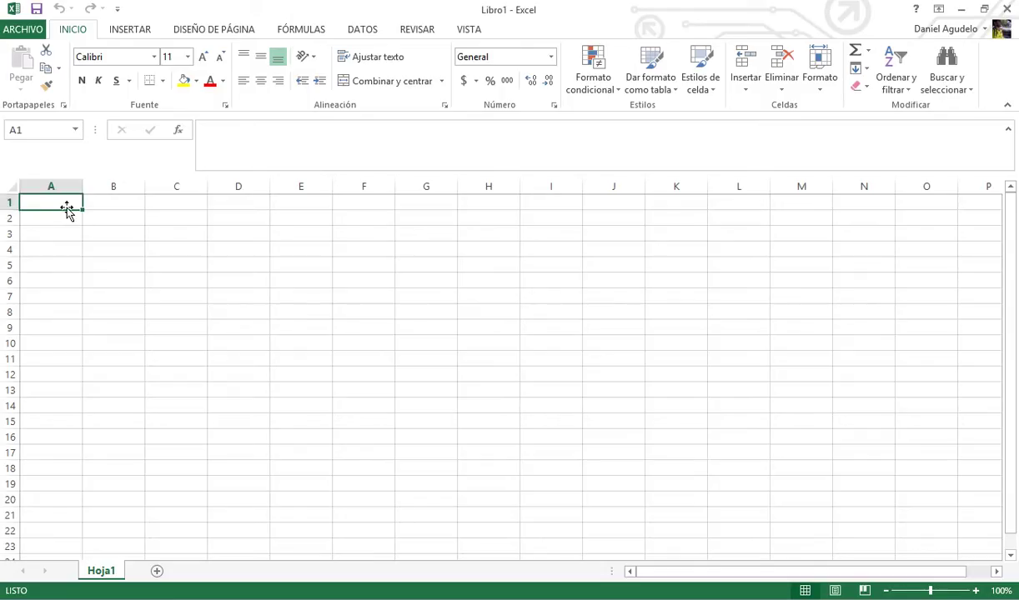
Step: Enter the headers RadioInterno, RadioExterno and Altura in A1:C1
{"action": "type", "text": "Radio"}
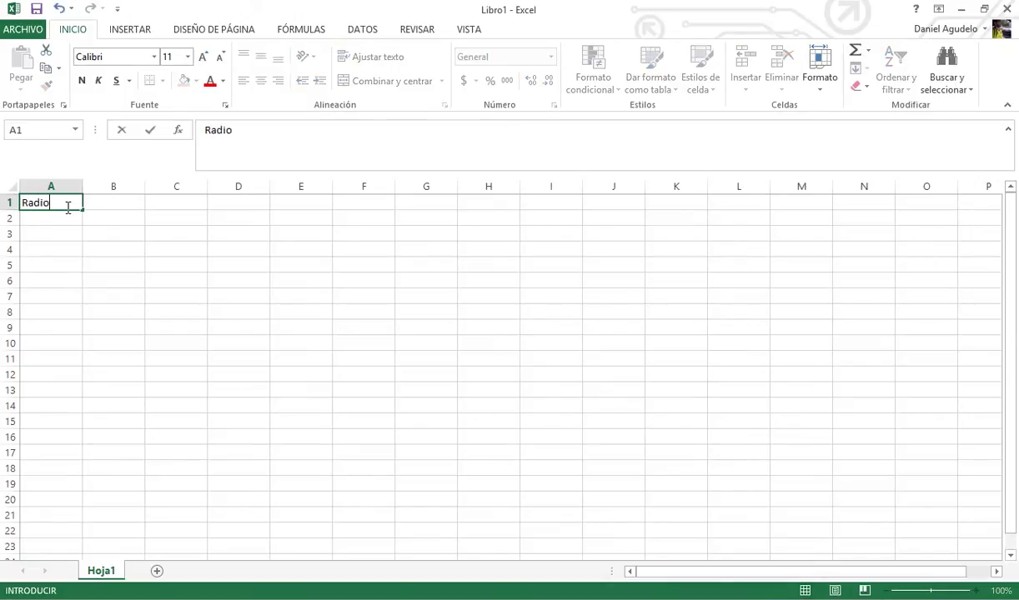
{"action": "type", "text": "Inter"}
{"action": "type", "text": "no"}
{"action": "key", "text": "Tab"}
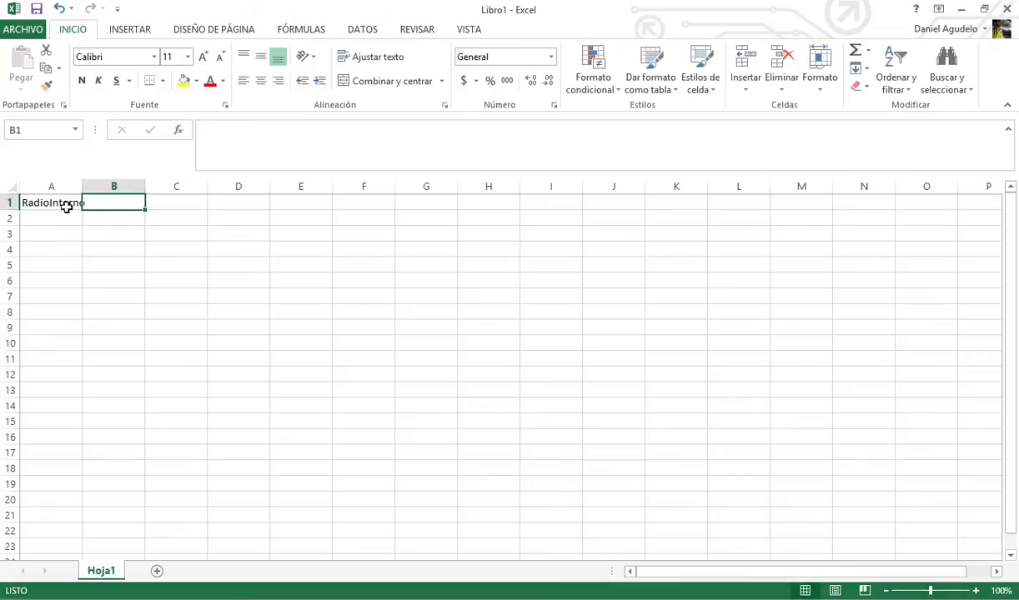
{"action": "type", "text": "Radio"}
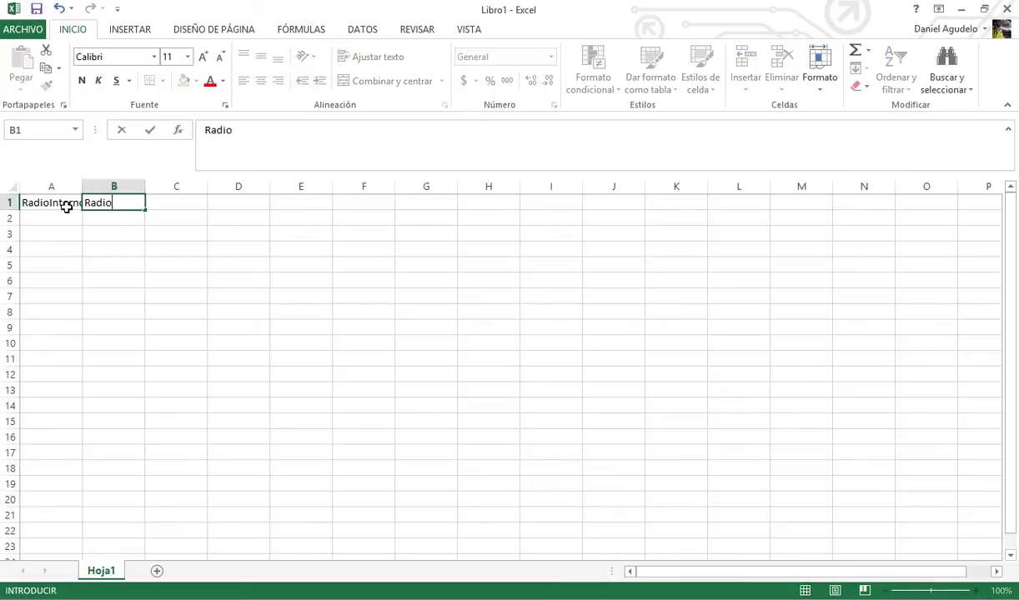
{"action": "type", "text": "Externo"}
{"action": "key", "text": "Tab"}
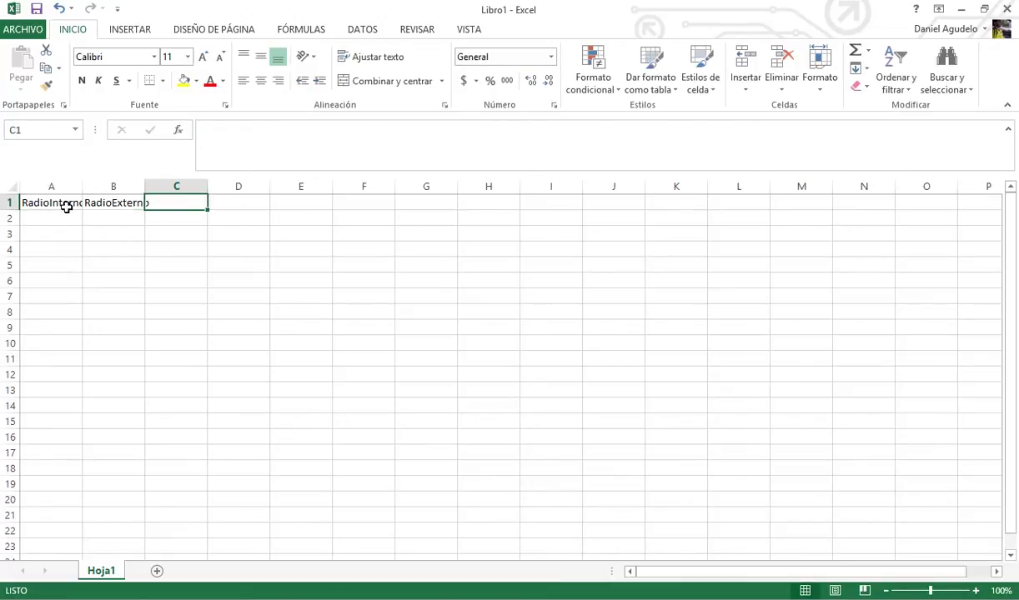
{"action": "type", "text": "Altura"}
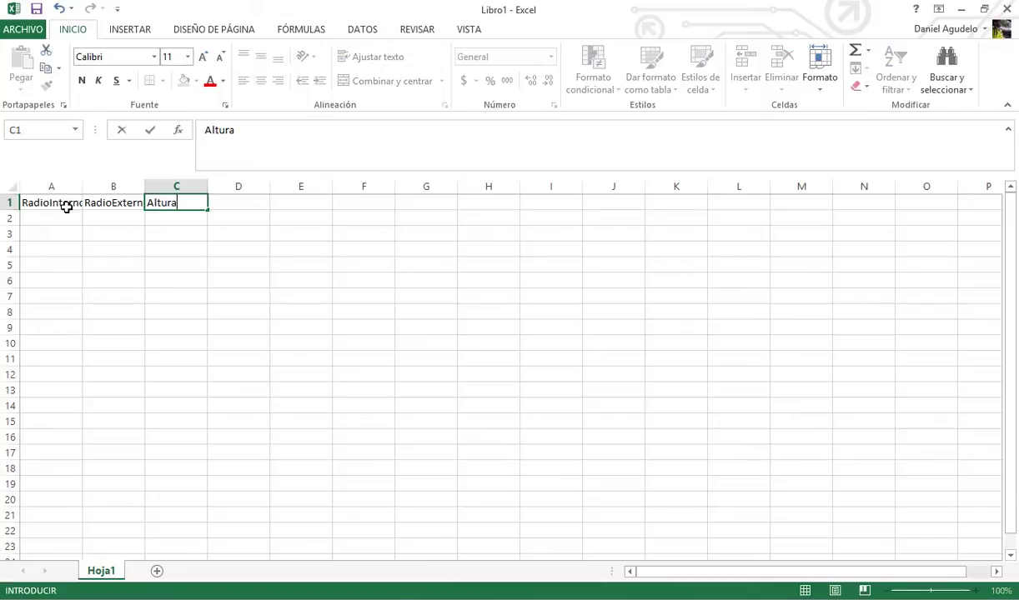
{"action": "key", "text": "Return"}
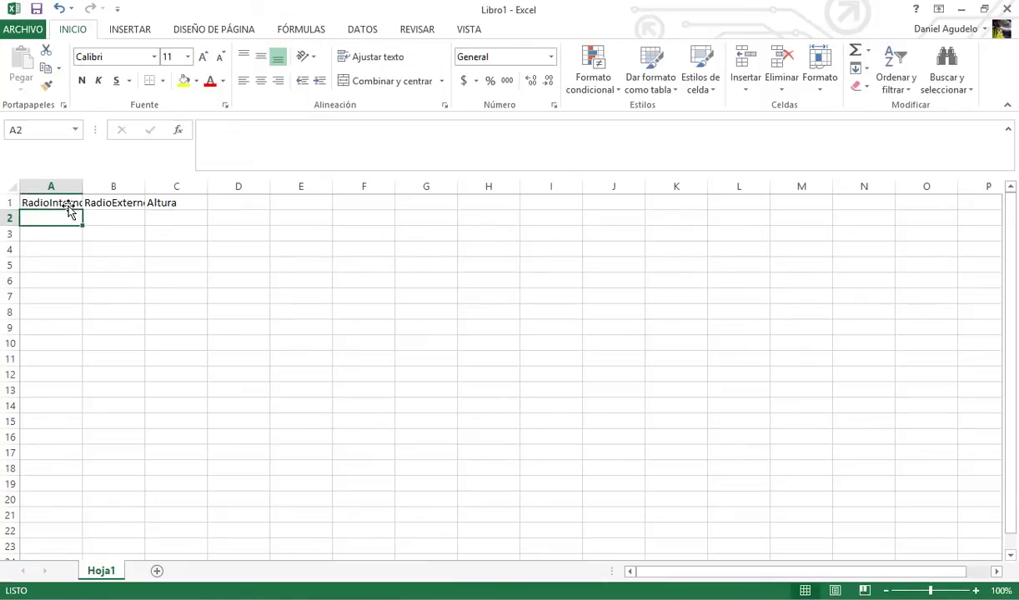
Step: Fill rows 2 and 3 with 40, 50, 100 and 60, 80, 120
{"action": "type", "text": "40"}
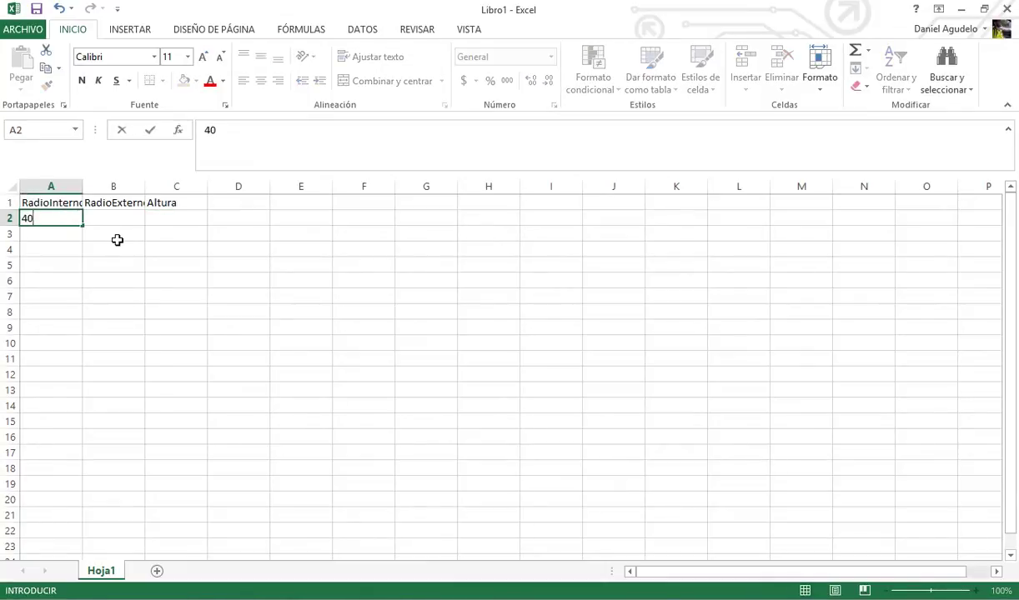
{"action": "key", "text": "Tab"}
{"action": "type", "text": "5"}
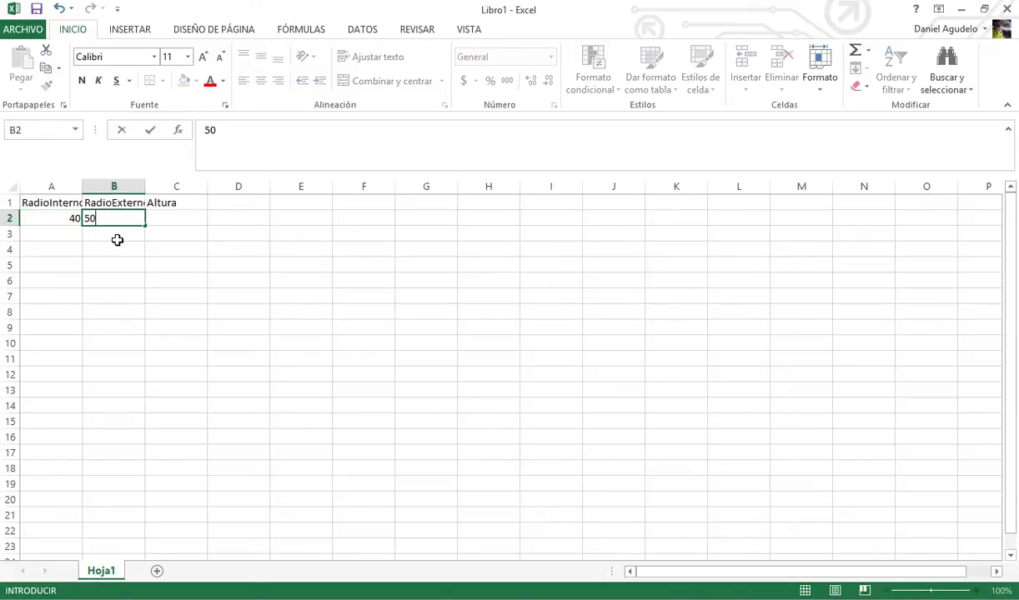
{"action": "key", "text": "Tab"}
{"action": "type", "text": "10"}
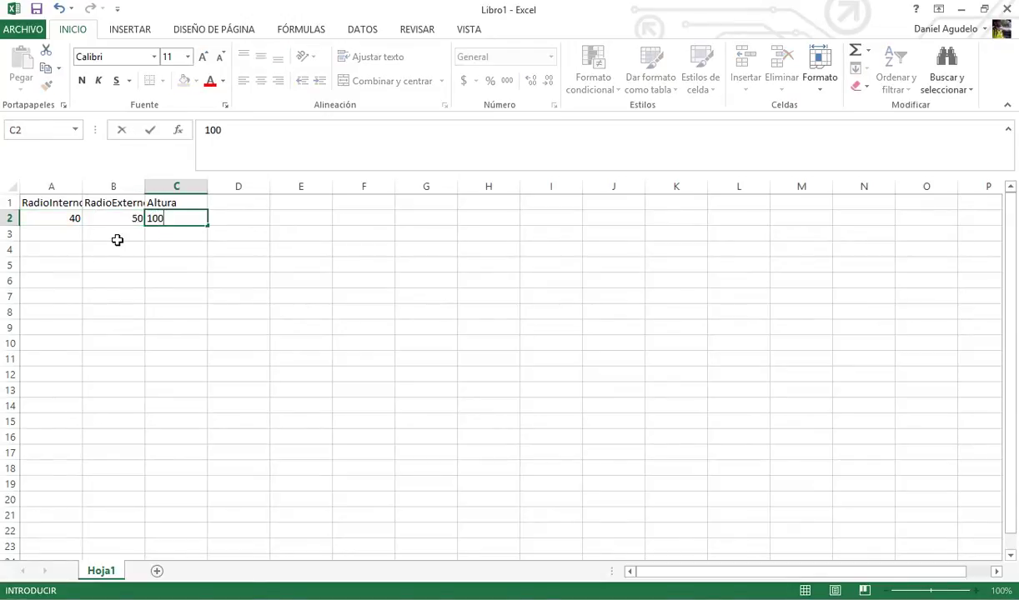
{"action": "key", "text": "Return"}
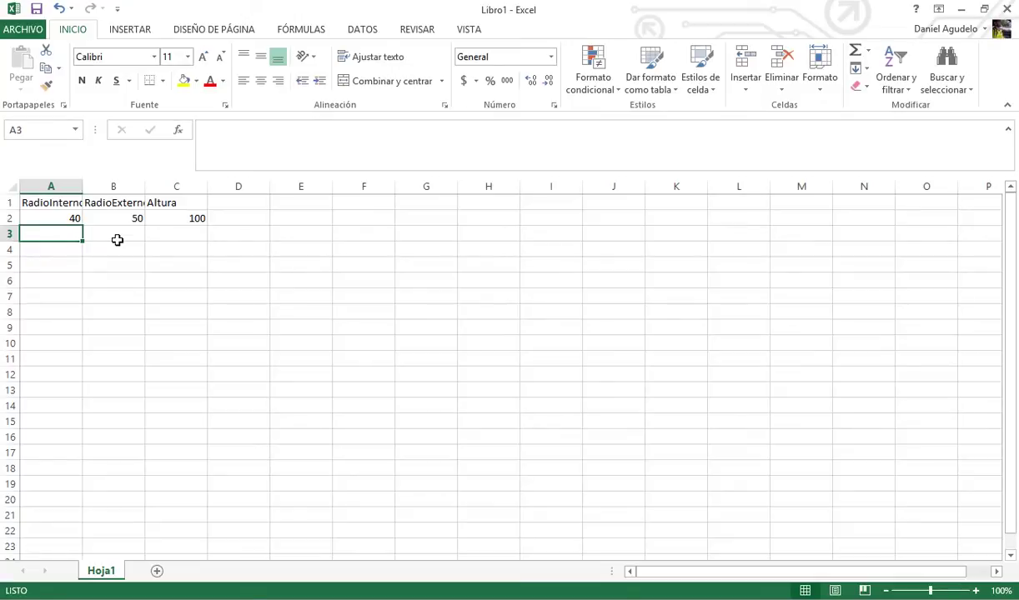
{"action": "type", "text": "60"}
{"action": "key", "text": "Tab"}
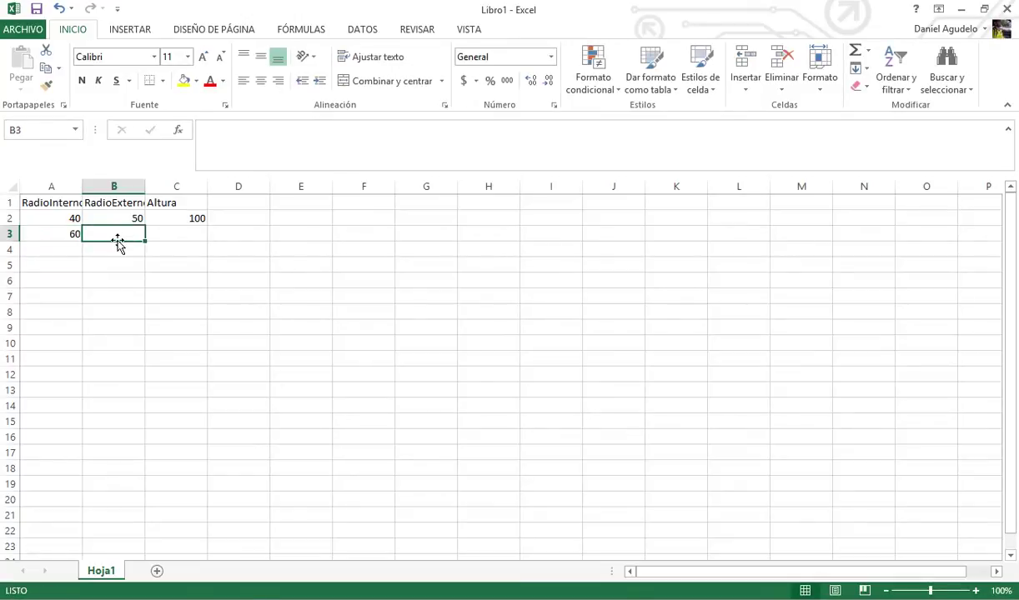
{"action": "type", "text": "80"}
{"action": "key", "text": "Tab"}
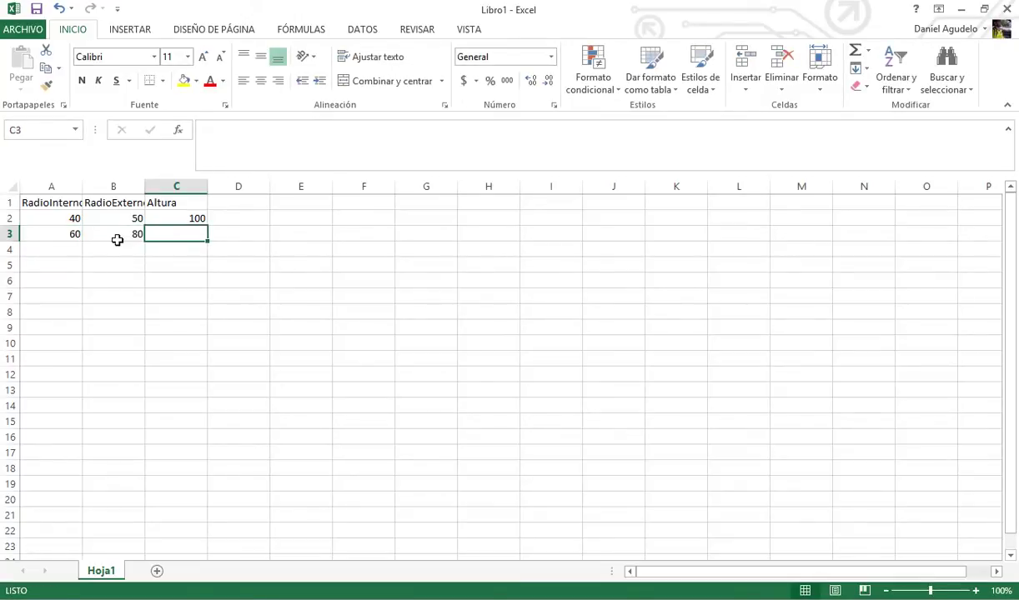
{"action": "type", "text": "120"}
{"action": "key", "text": "Return"}
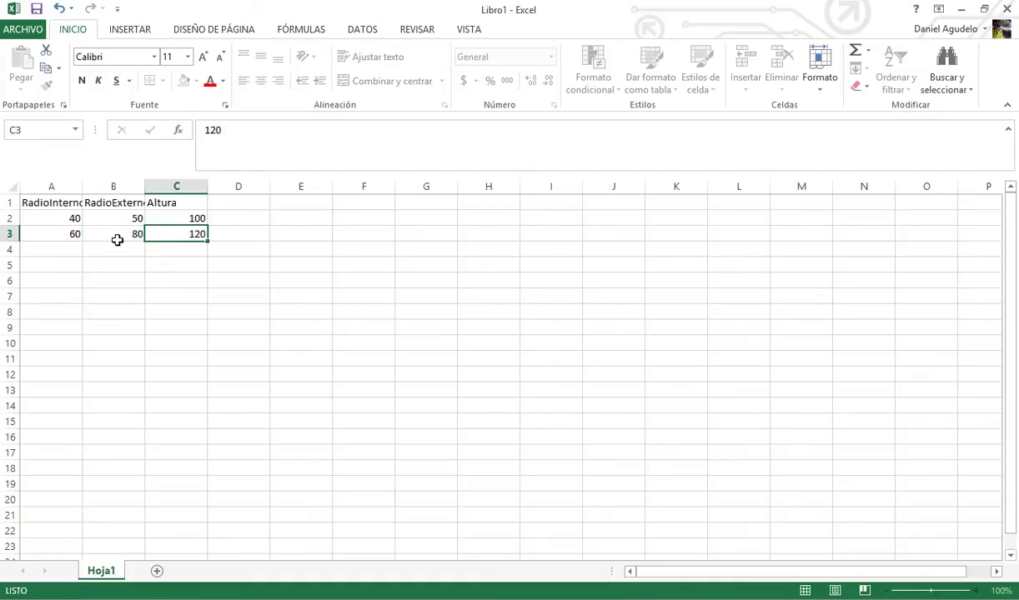
Step: Fill rows 4 and 5 with 100, 150, 300 and 120, 160, 500
{"action": "type", "text": "1"}
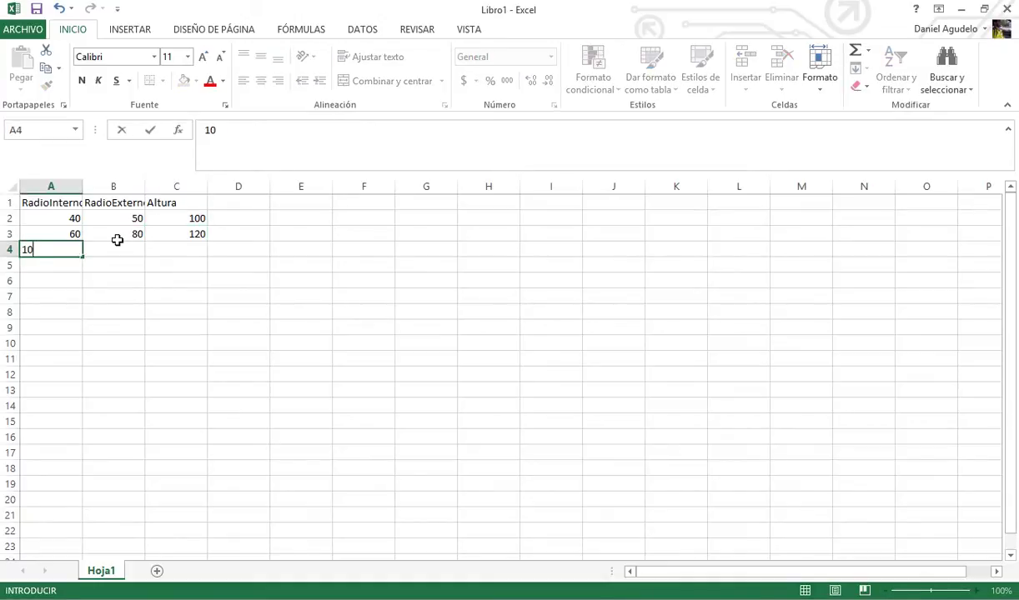
{"action": "type", "text": "0"}
{"action": "key", "text": "Tab"}
{"action": "type", "text": "1"}
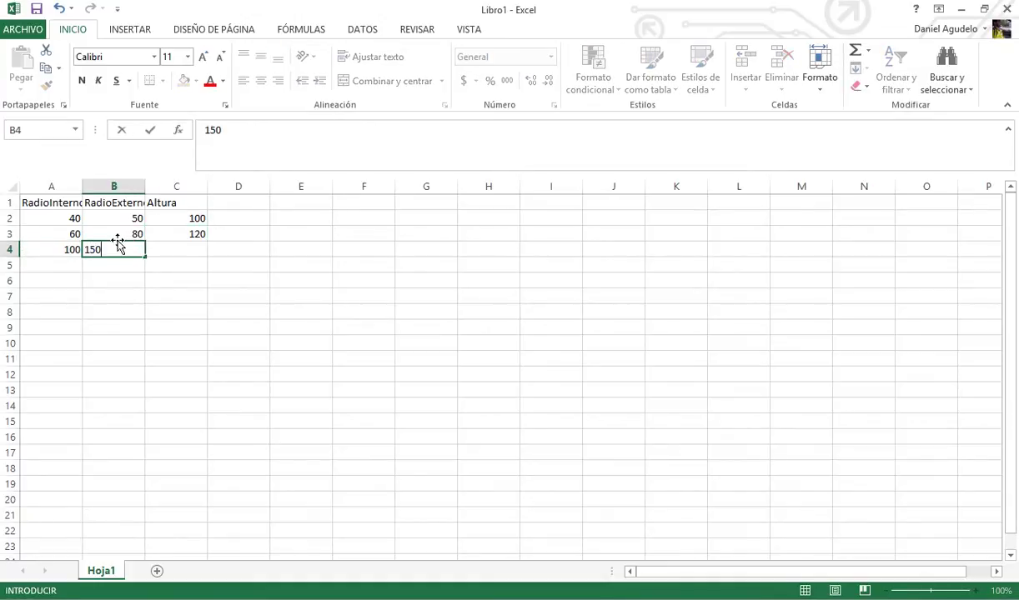
{"action": "key", "text": "Tab"}
{"action": "type", "text": "300"}
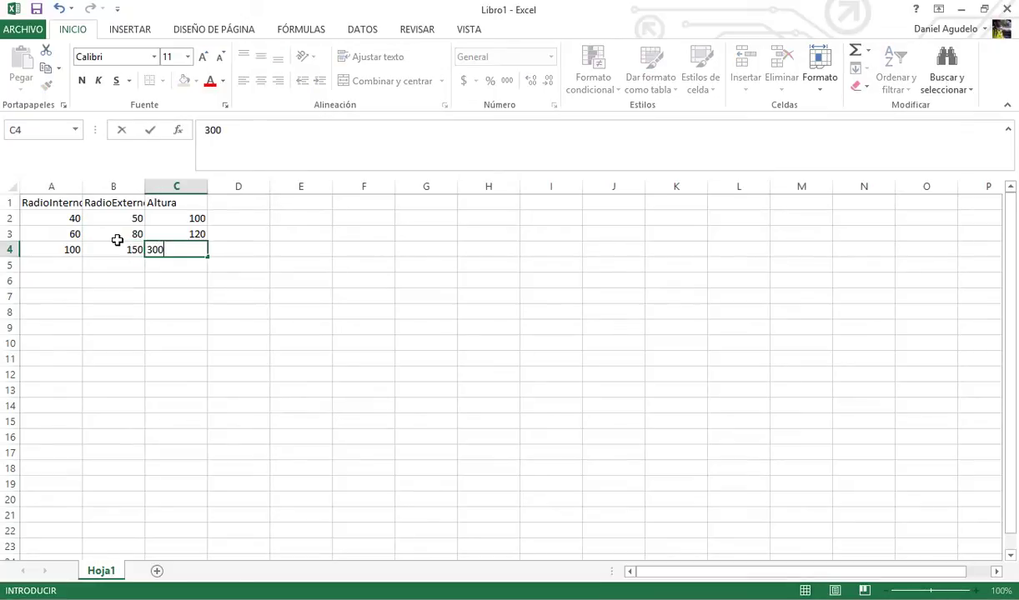
{"action": "key", "text": "Return"}
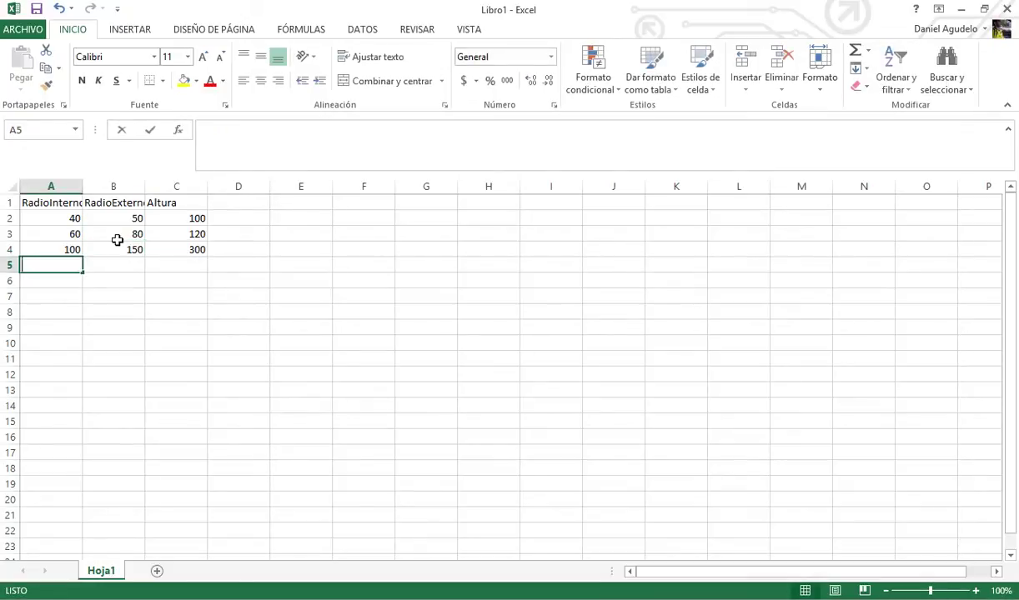
{"action": "type", "text": "120"}
{"action": "key", "text": "Tab"}
{"action": "type", "text": "1"}
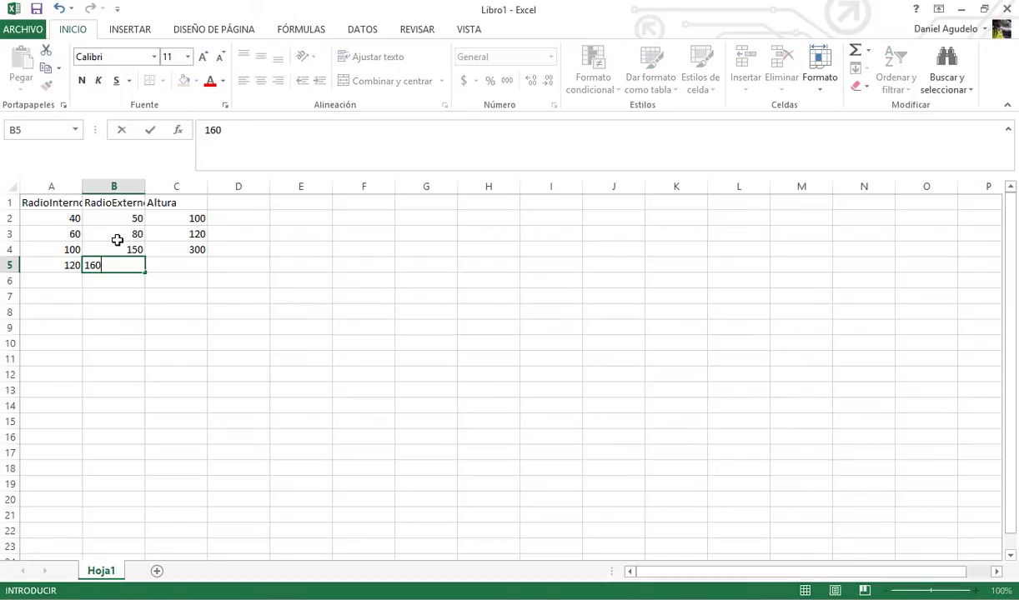
{"action": "key", "text": "Tab"}
{"action": "type", "text": "5"}
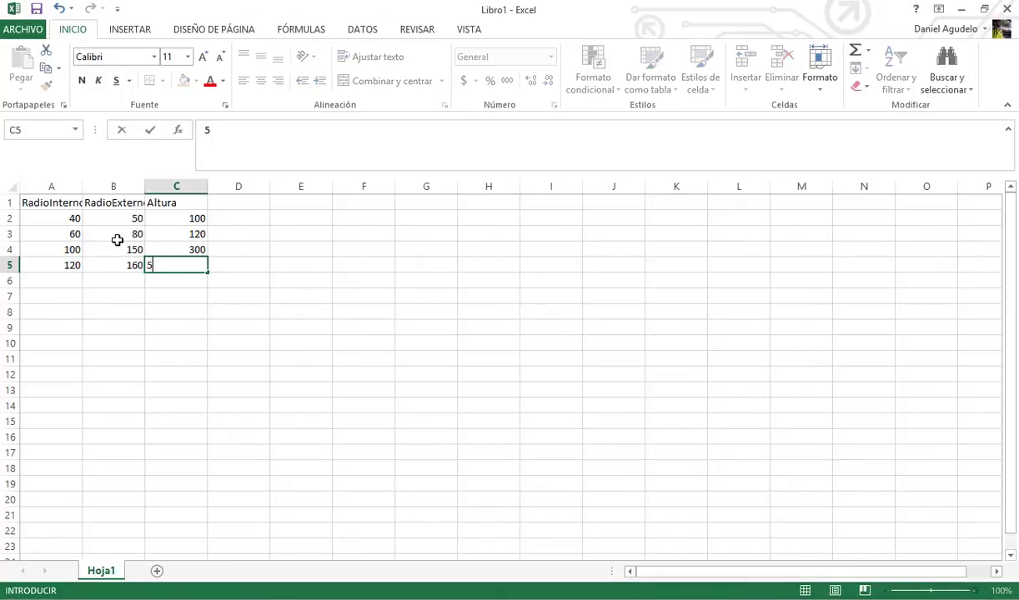
{"action": "key", "text": "Return"}
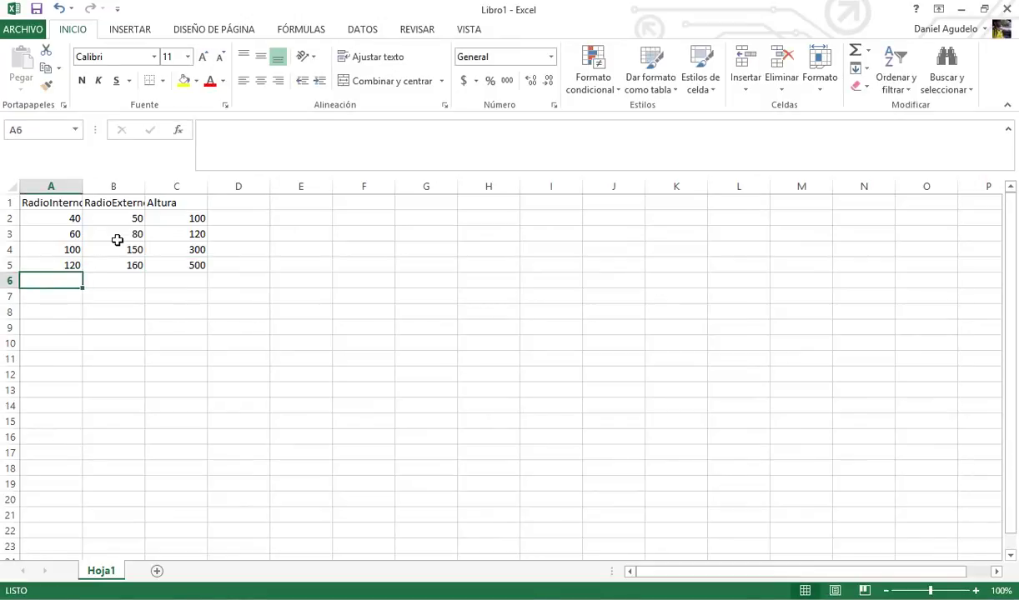
Step: Save the workbook to the Escritorio as Parametros.xlsx, overwriting the existing file
{"action": "left_click", "coordinate": [36, 9]}
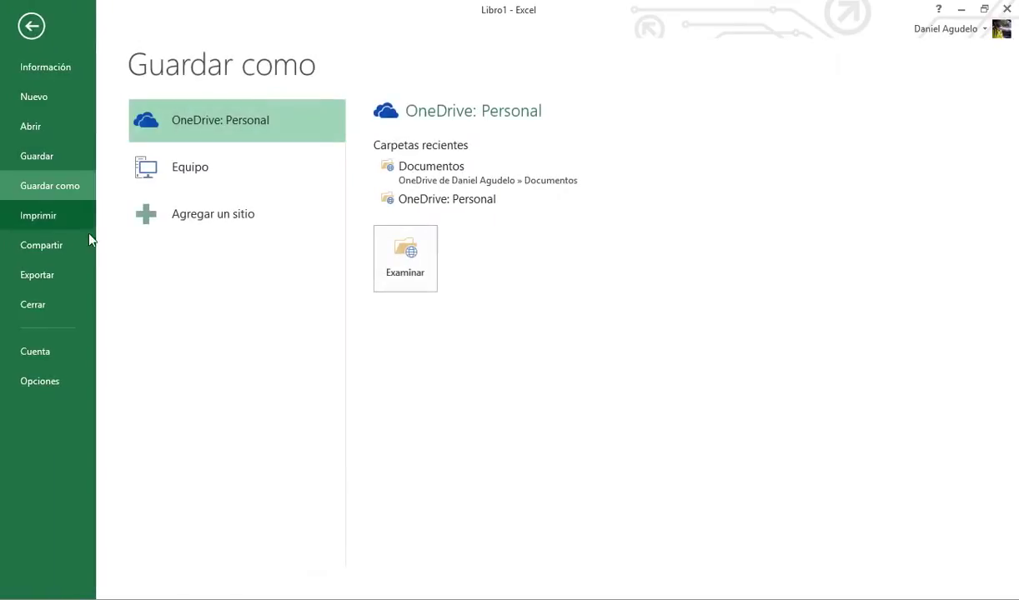
{"action": "left_click", "coordinate": [209, 173]}
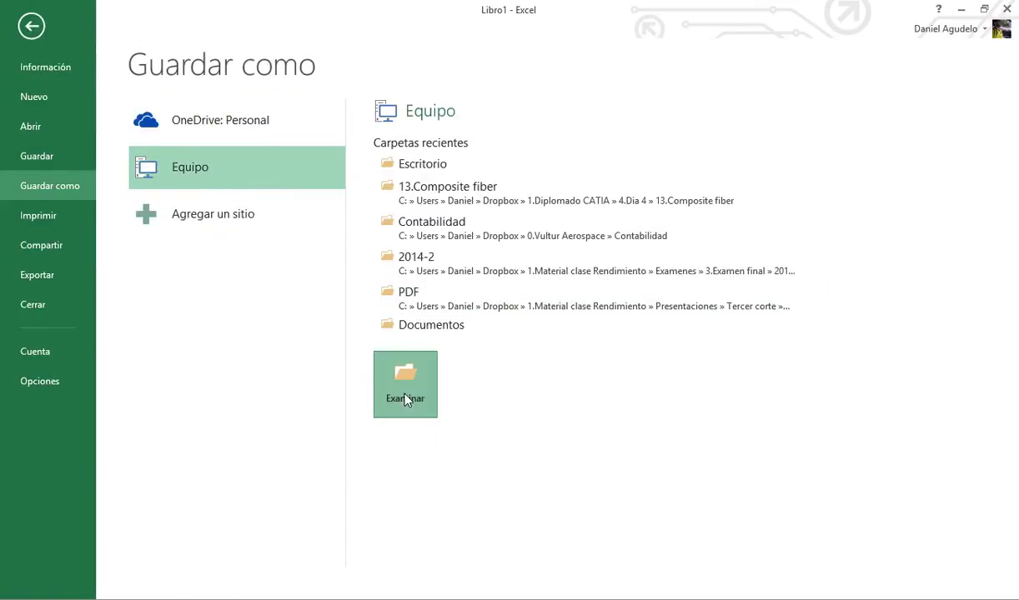
{"action": "left_click", "coordinate": [406, 400]}
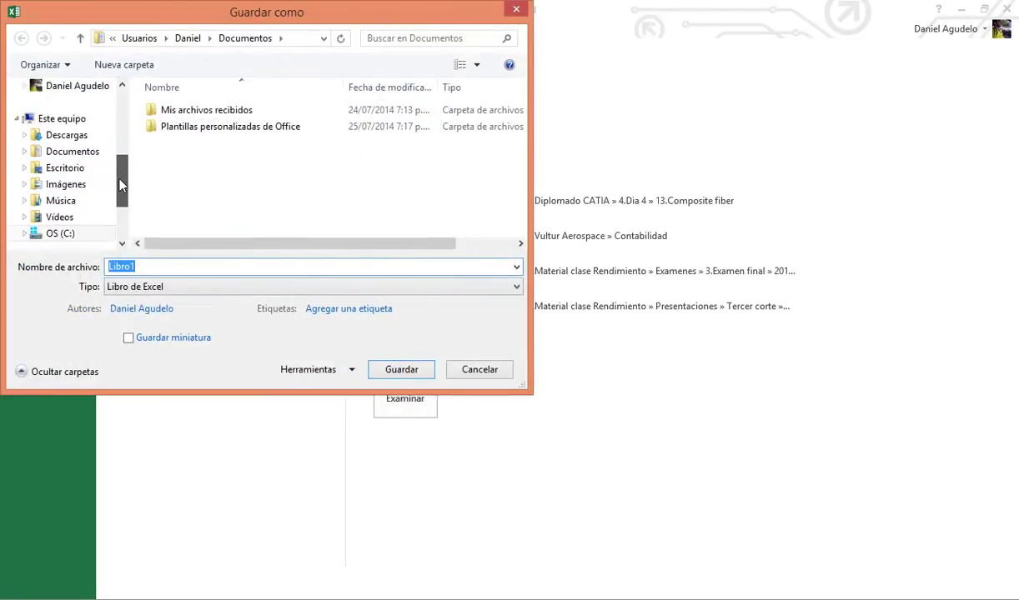
{"action": "scroll", "coordinate": [117, 167], "scroll_direction": "up", "scroll_amount": 1}
{"action": "scroll", "coordinate": [113, 133], "scroll_direction": "up", "scroll_amount": 1}
{"action": "scroll", "coordinate": [84, 130], "scroll_direction": "up", "scroll_amount": 1}
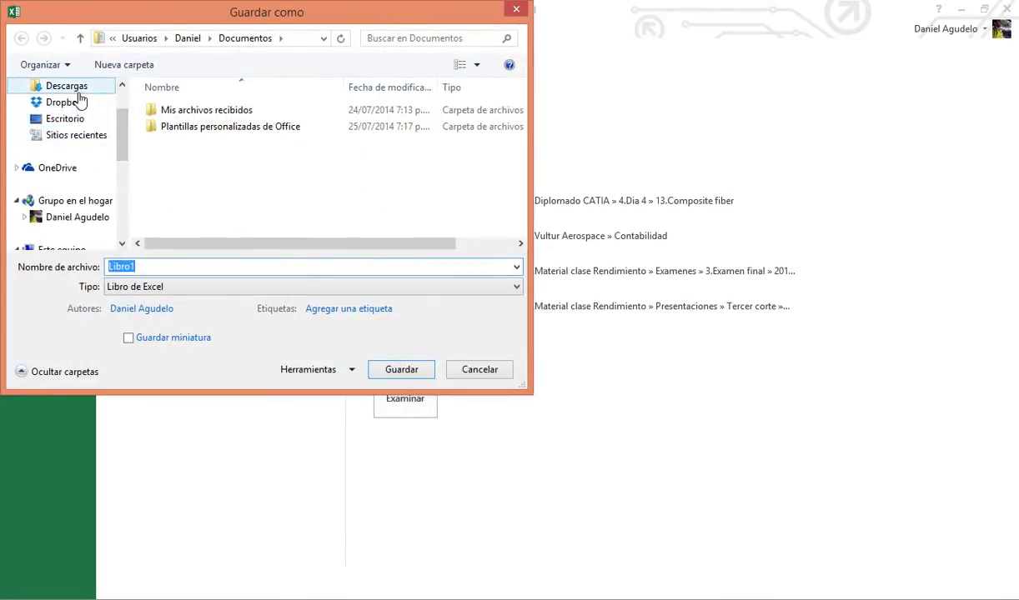
{"action": "left_click", "coordinate": [75, 118]}
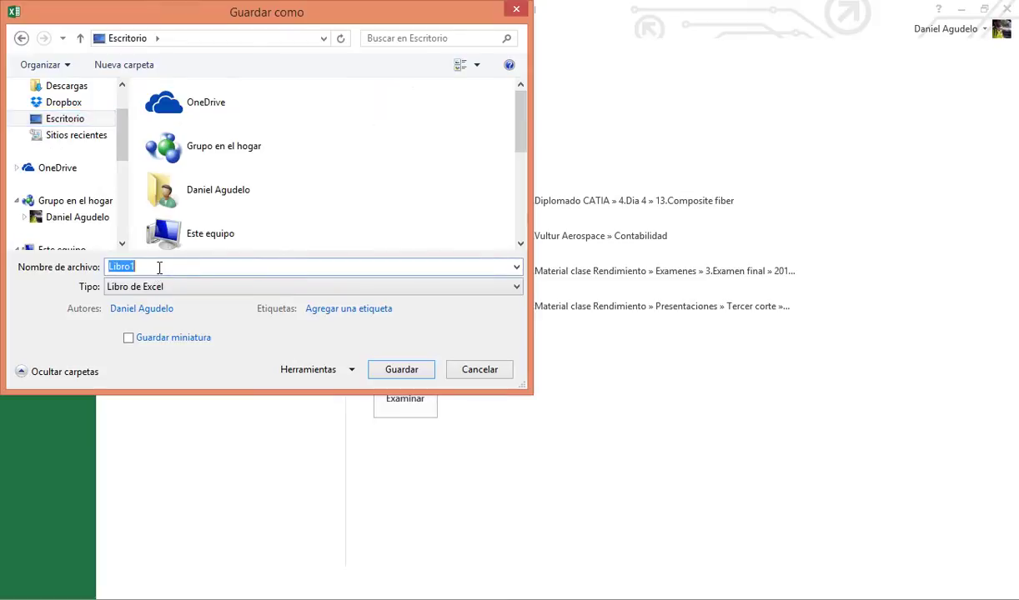
{"action": "type", "text": "Parametros"}
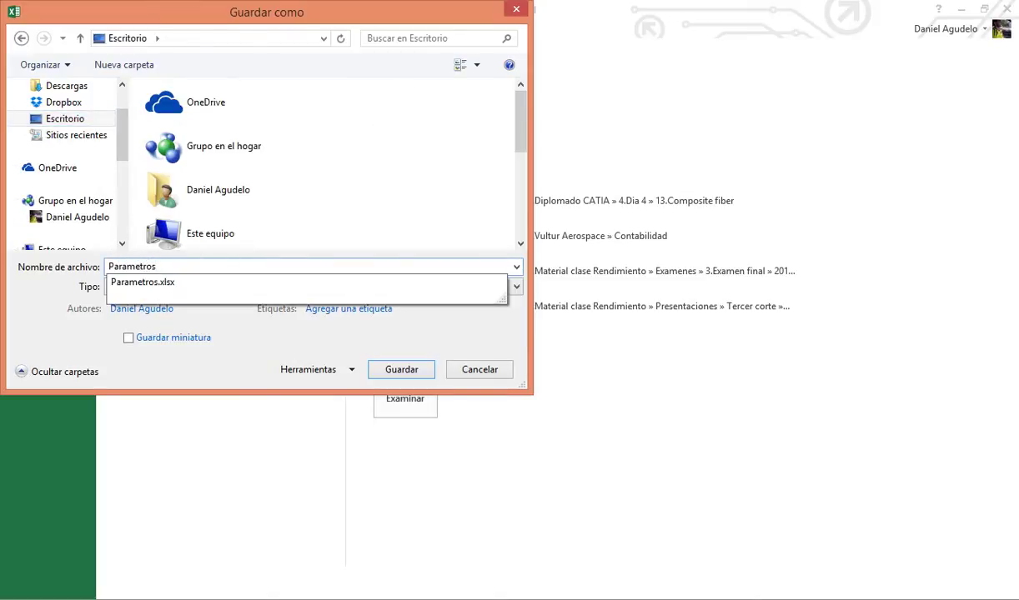
{"action": "key", "text": "Tab"}
{"action": "left_click", "coordinate": [387, 372]}
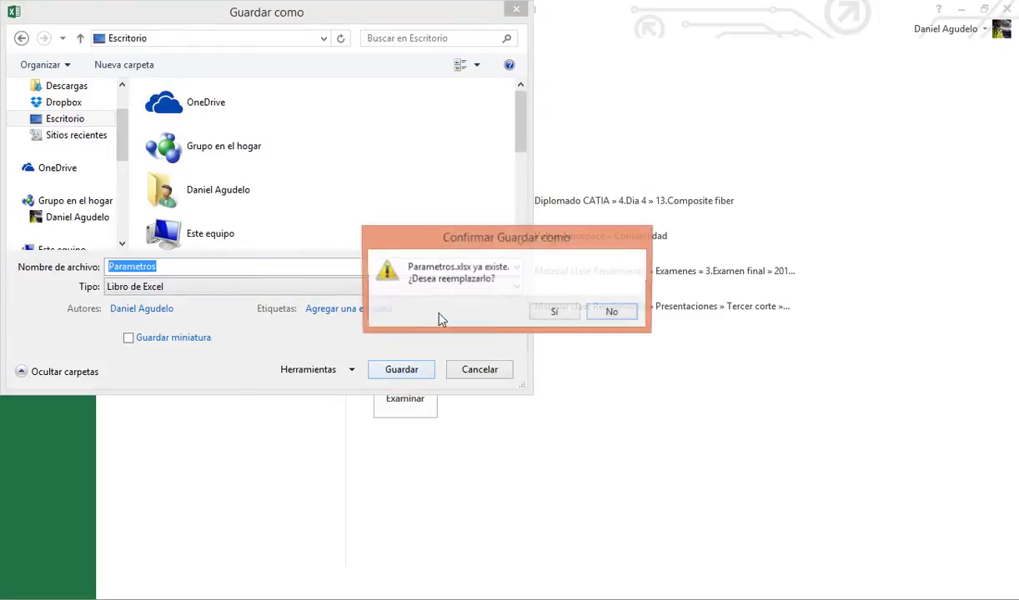
{"action": "left_click", "coordinate": [517, 300]}
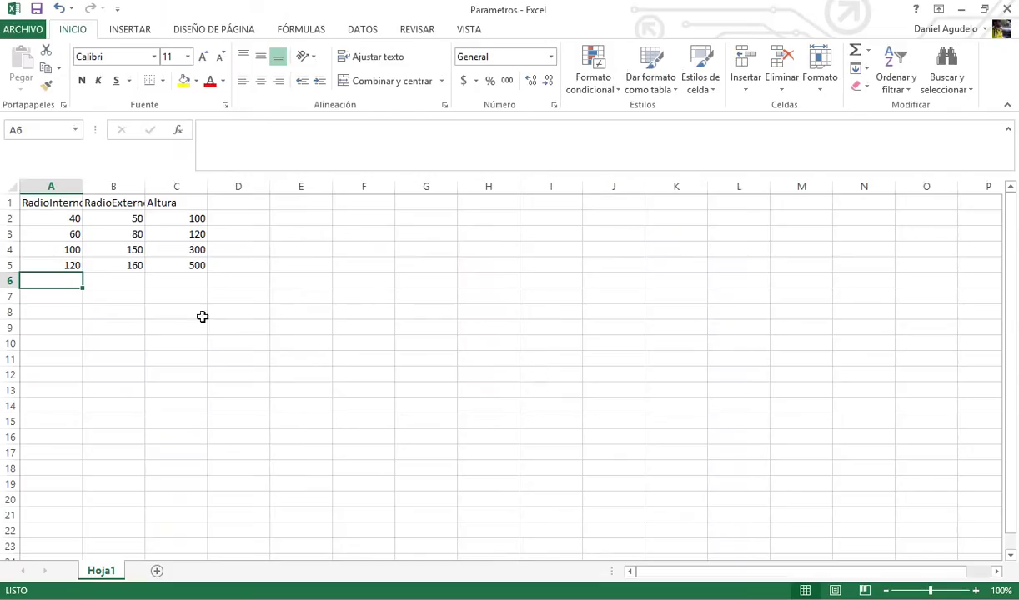
Step: Create DesignTable.1 from the pre-existing Parametros spreadsheet file
{"action": "left_click", "coordinate": [58, 199]}
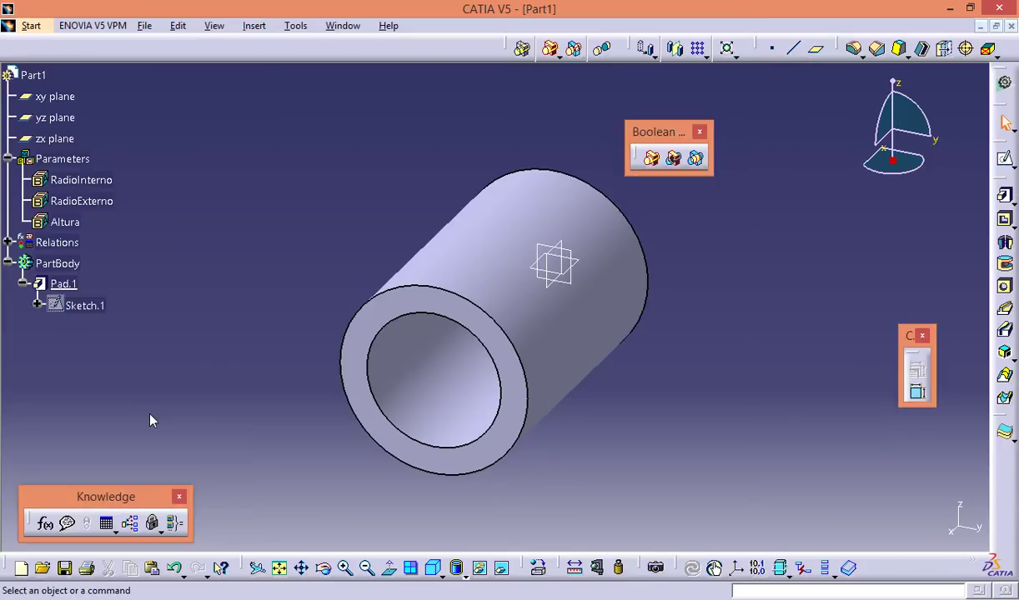
{"action": "mouse_move", "coordinate": [140, 487]}
{"action": "left_mouse_down"}
{"action": "mouse_move", "coordinate": [266, 228]}
{"action": "mouse_move", "coordinate": [275, 184]}
{"action": "left_mouse_up"}
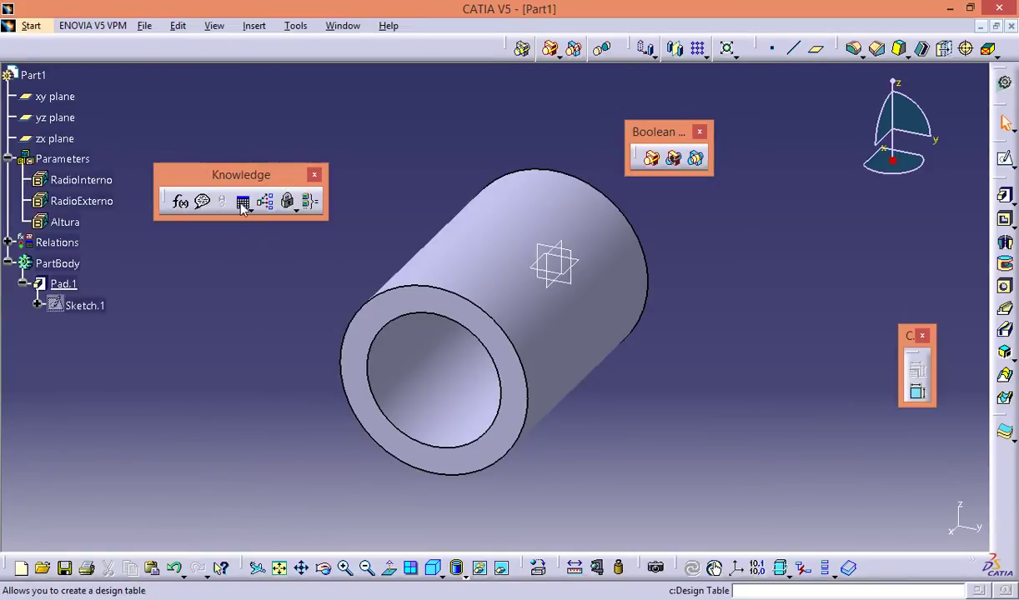
{"action": "left_click", "coordinate": [243, 204]}
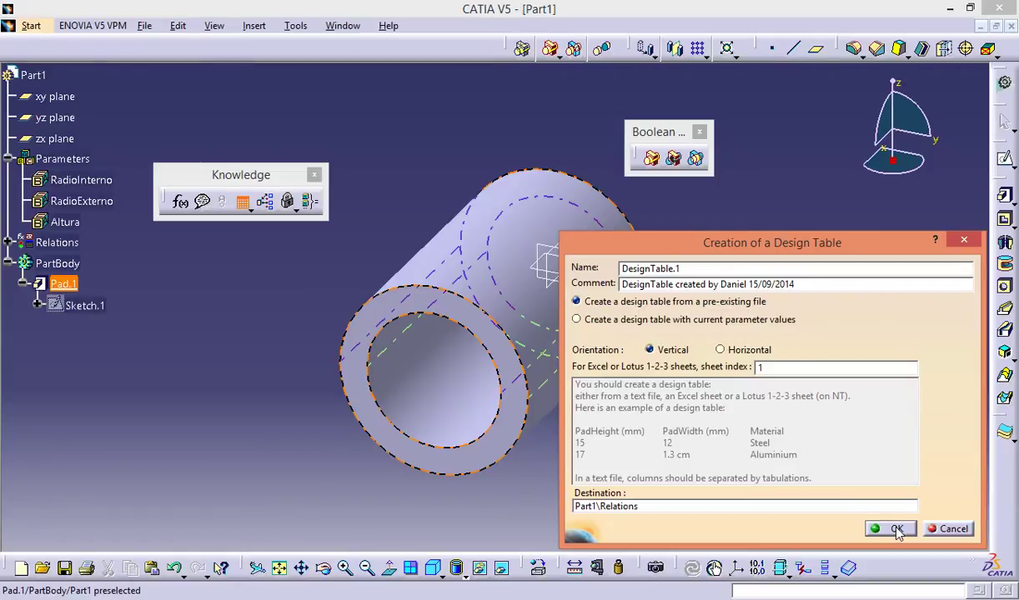
{"action": "left_click", "coordinate": [896, 530]}
{"action": "left_click", "coordinate": [700, 423]}
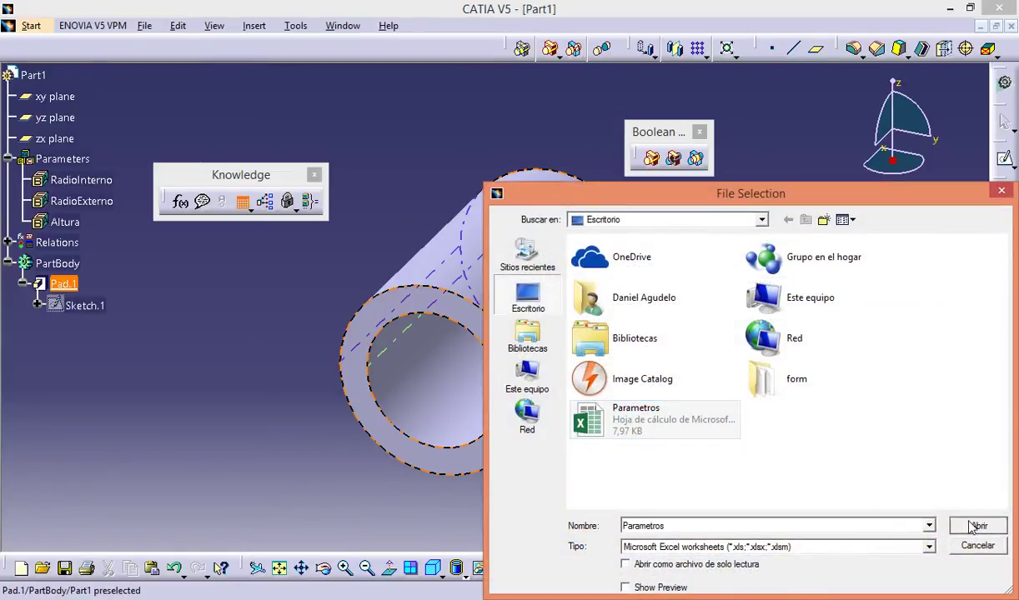
{"action": "left_click", "coordinate": [975, 525]}
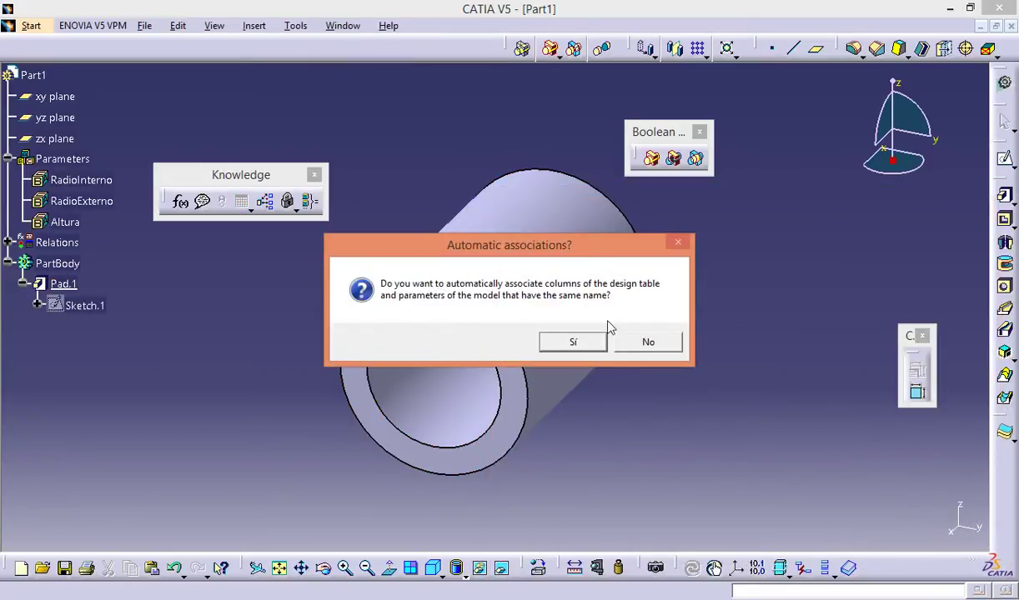
Step: Decline auto-association, then manually link RadioInterno, RadioExterno and Altura to their user-parameter columns
{"action": "left_click", "coordinate": [648, 343]}
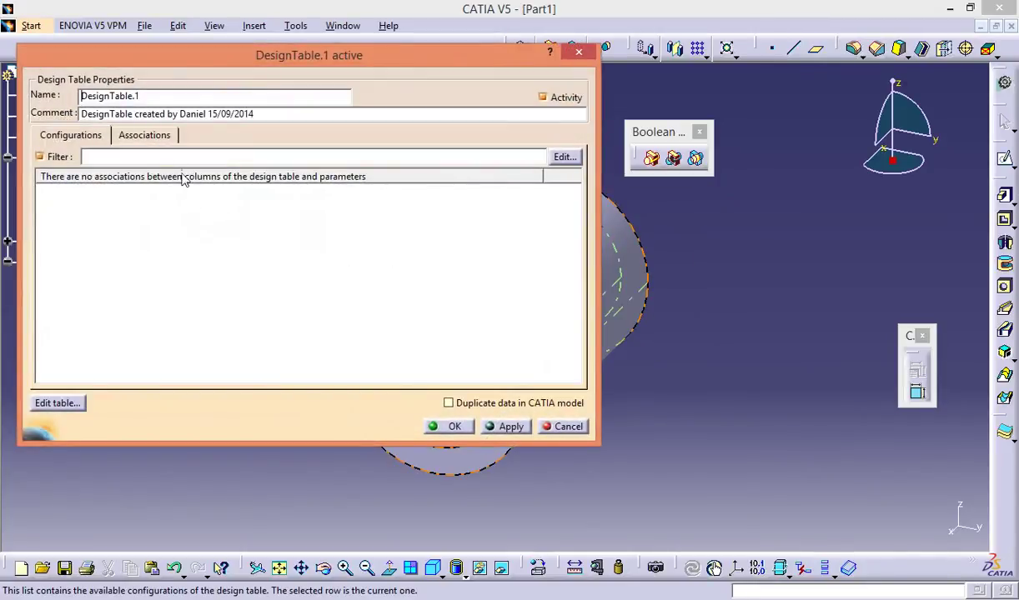
{"action": "left_click", "coordinate": [159, 135]}
{"action": "left_click", "coordinate": [180, 188]}
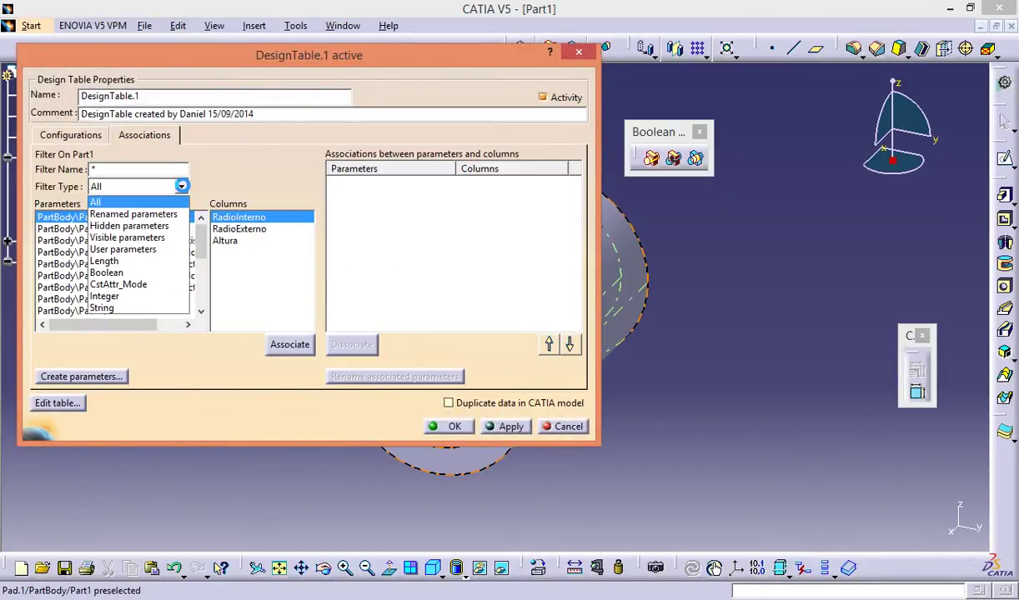
{"action": "left_click", "coordinate": [147, 250]}
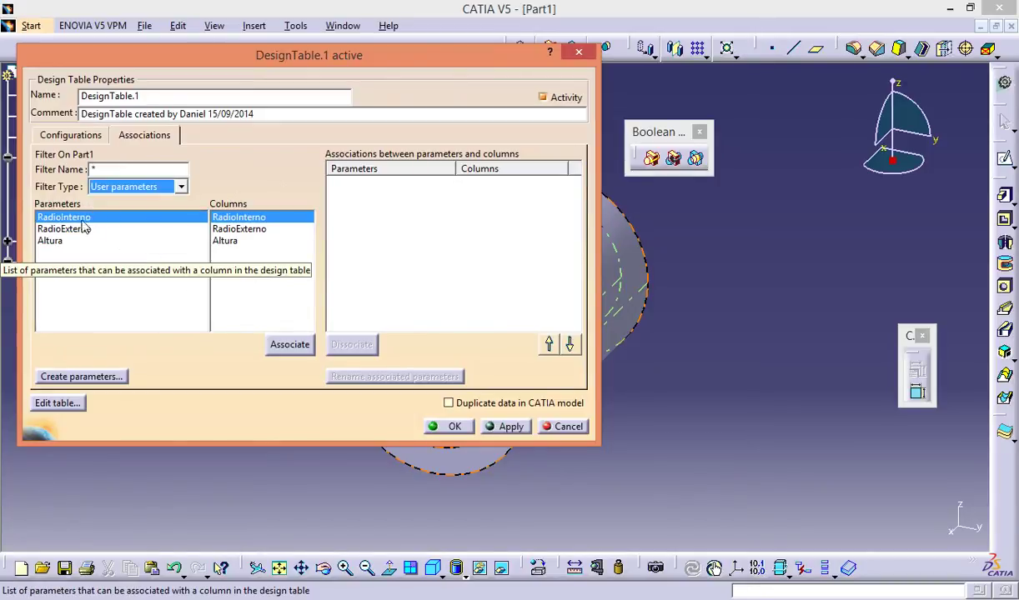
{"action": "left_click", "coordinate": [288, 344]}
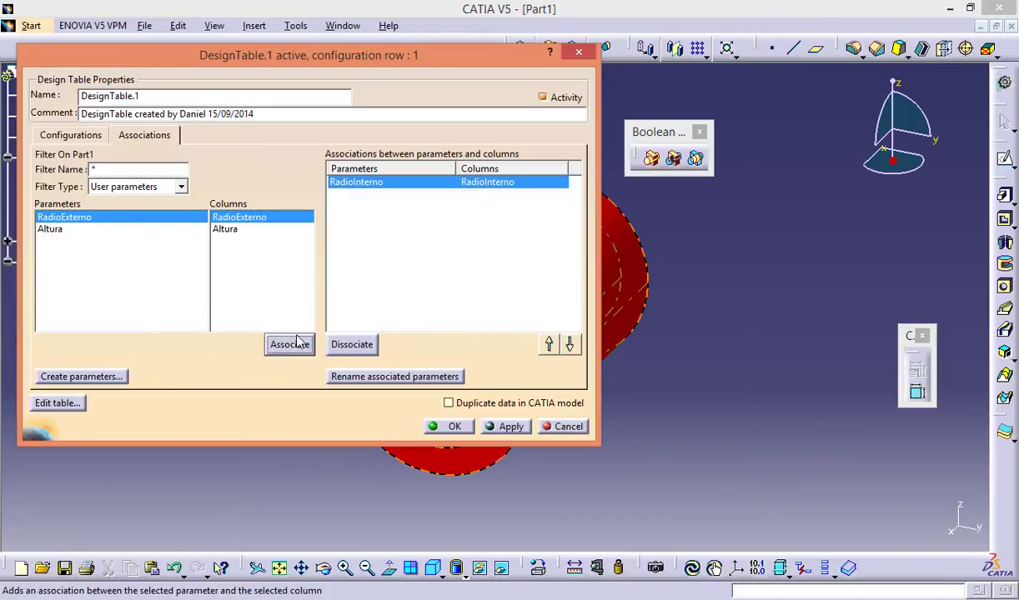
{"action": "left_click", "coordinate": [299, 344]}
{"action": "left_click", "coordinate": [287, 345]}
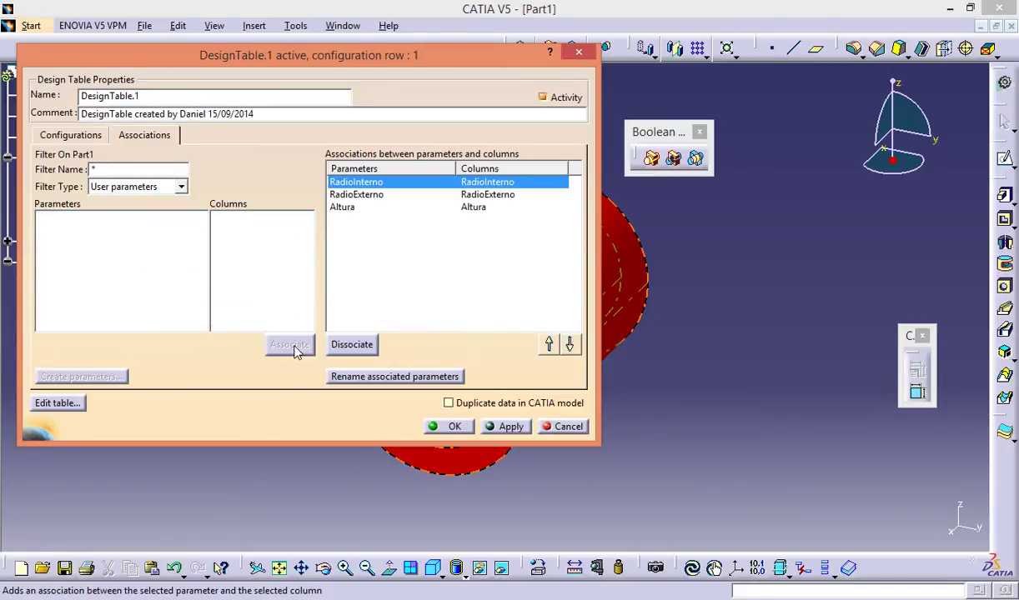
{"action": "left_click", "coordinate": [454, 426]}
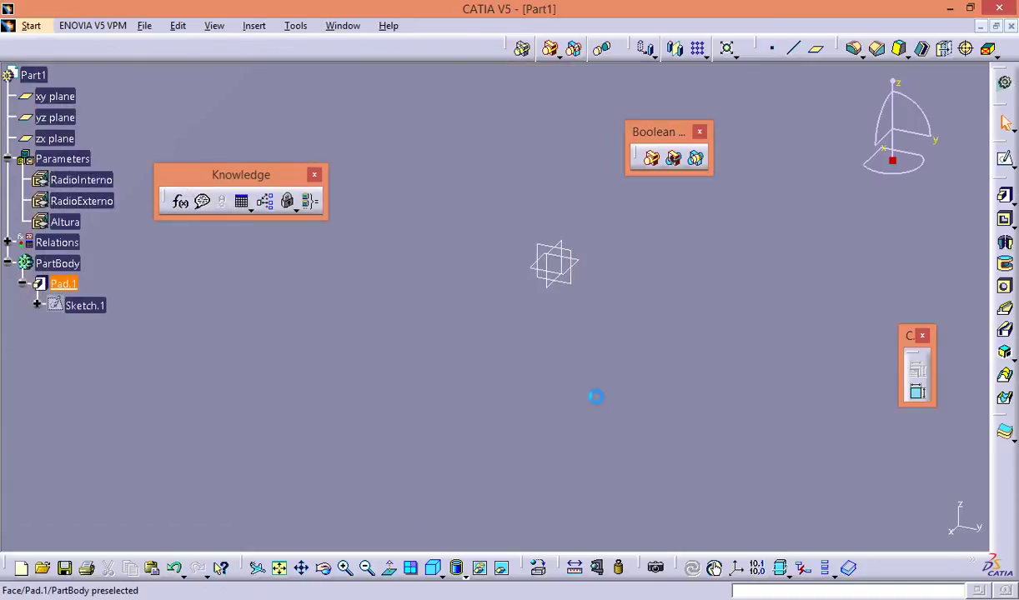
Step: Fit the tube in view, expand Relations, and double-click DesignTable.1 to enter Knowledge Advisor
{"action": "middle_click_drag", "start_coordinate": [457, 268], "coordinate": [471, 407]}
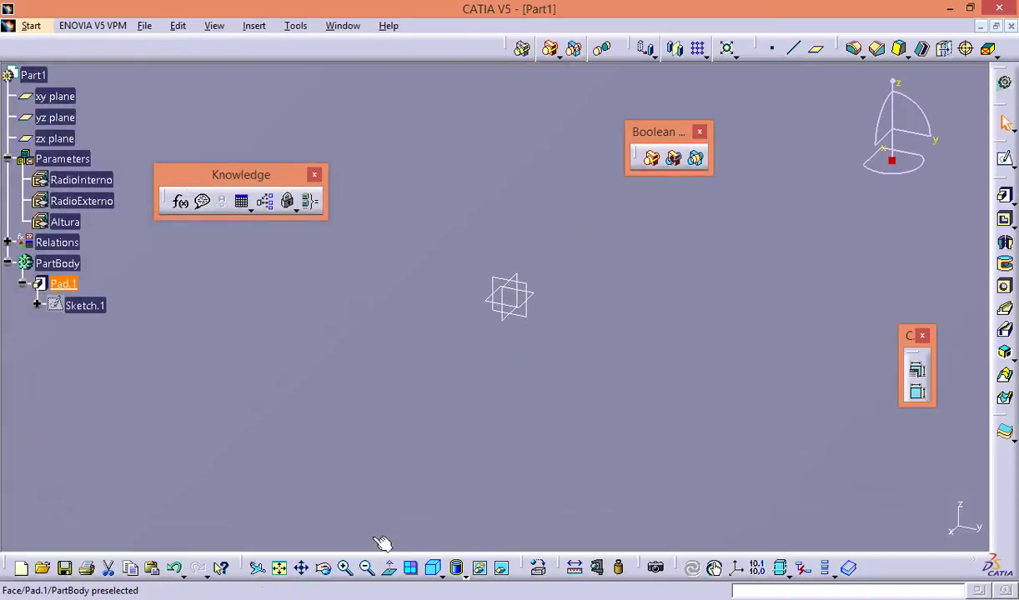
{"action": "left_click", "coordinate": [281, 572]}
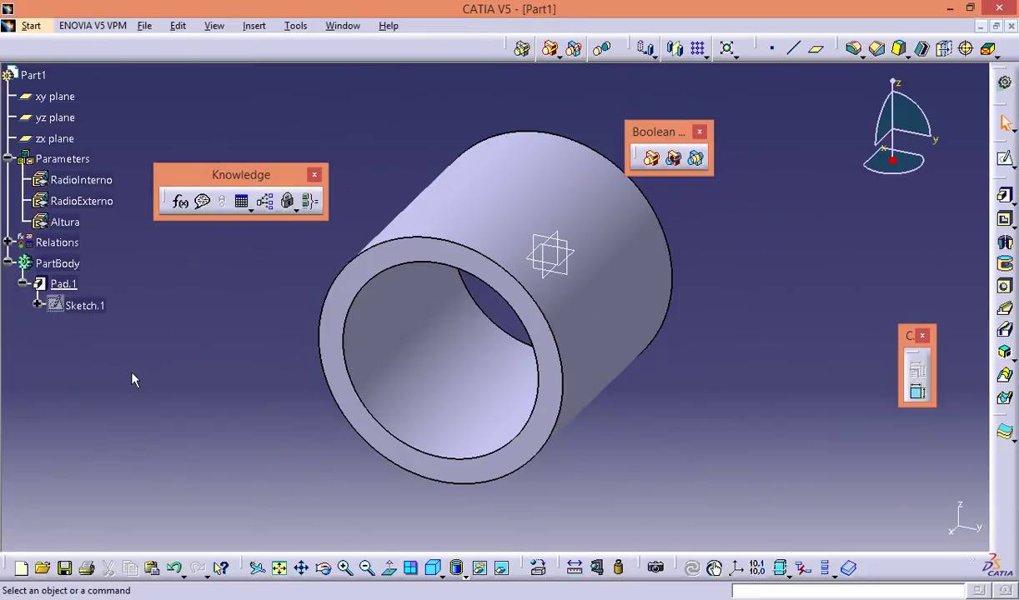
{"action": "left_click", "coordinate": [8, 241]}
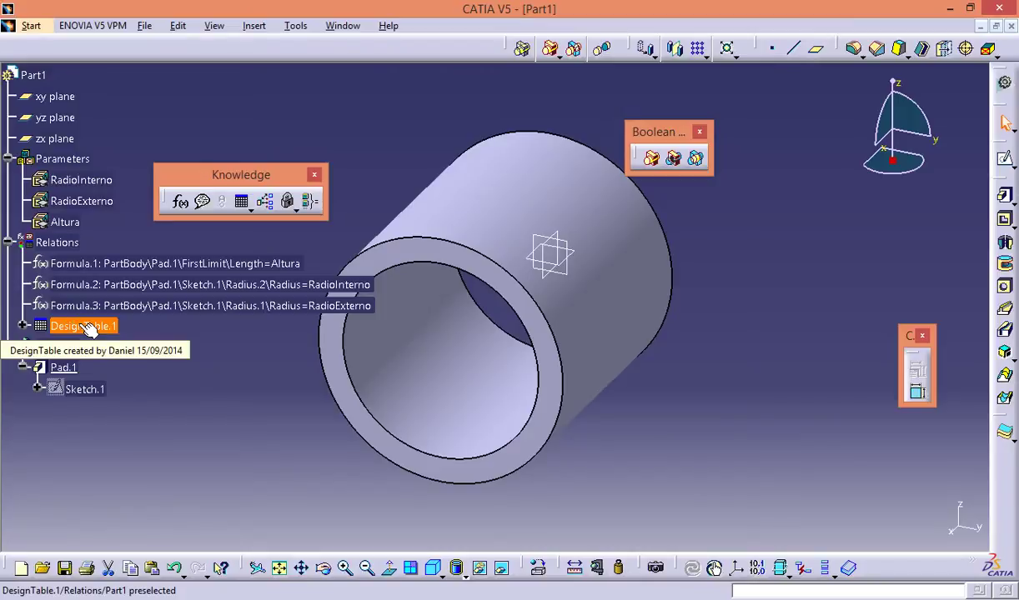
{"action": "double_click", "coordinate": [87, 327]}
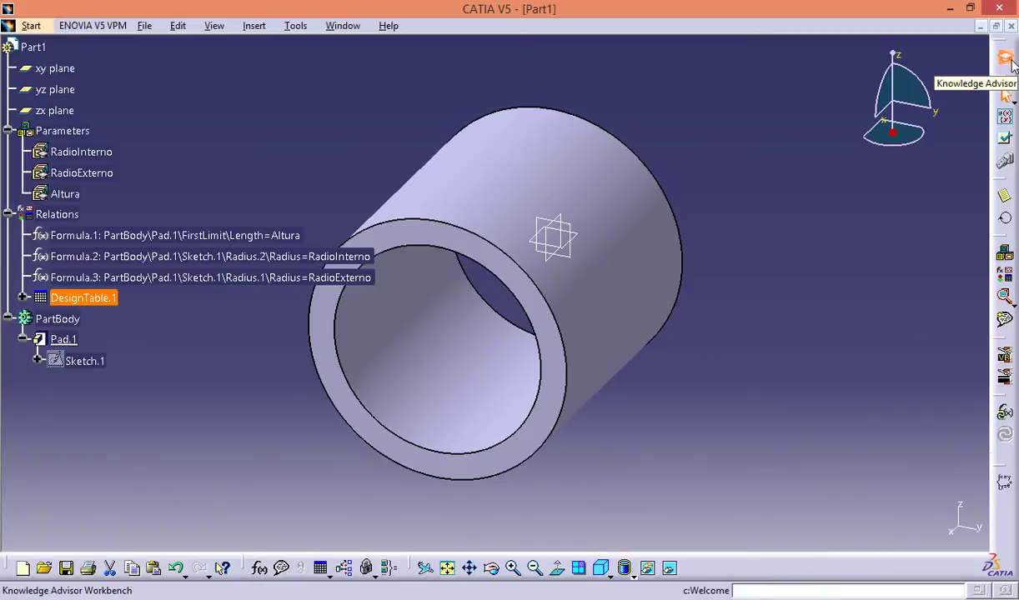
Step: Cycle DesignTable.1 through configuration rows 2, 3 and 4, twice returning to row 1
{"action": "double_click", "coordinate": [108, 298]}
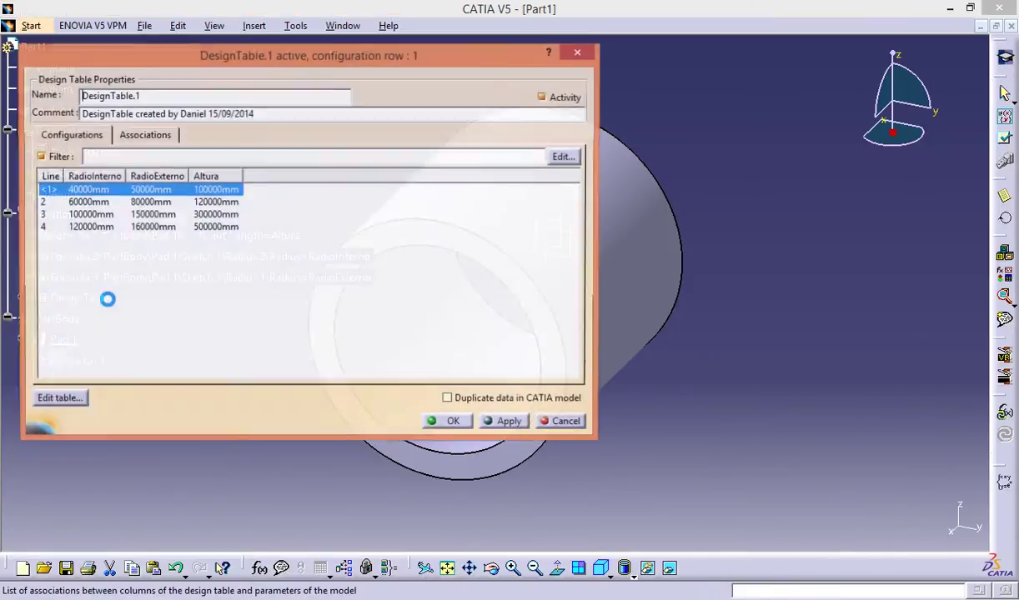
{"action": "left_click", "coordinate": [92, 203]}
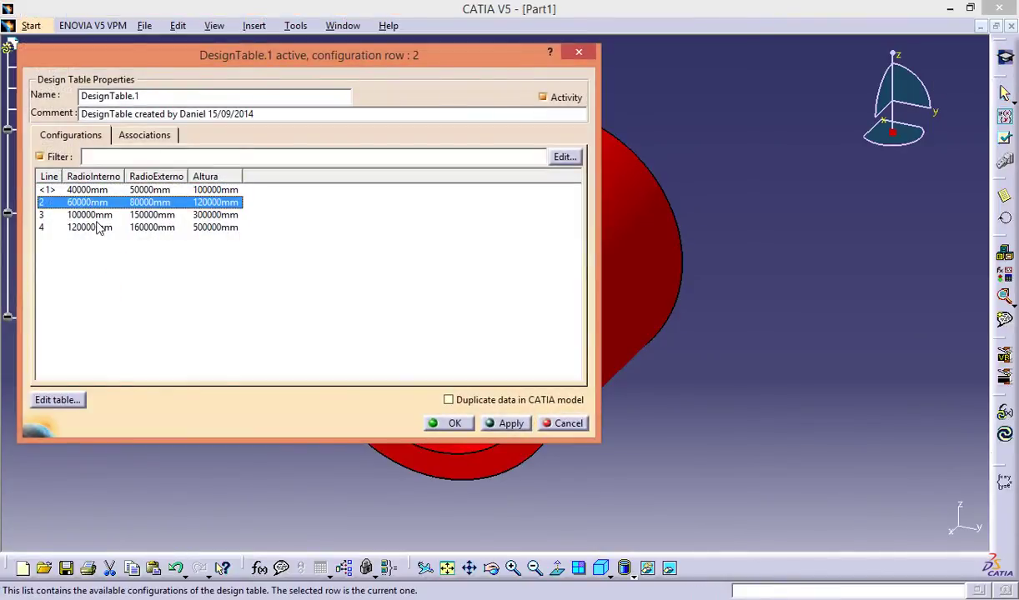
{"action": "left_click", "coordinate": [98, 215]}
{"action": "left_click", "coordinate": [98, 228]}
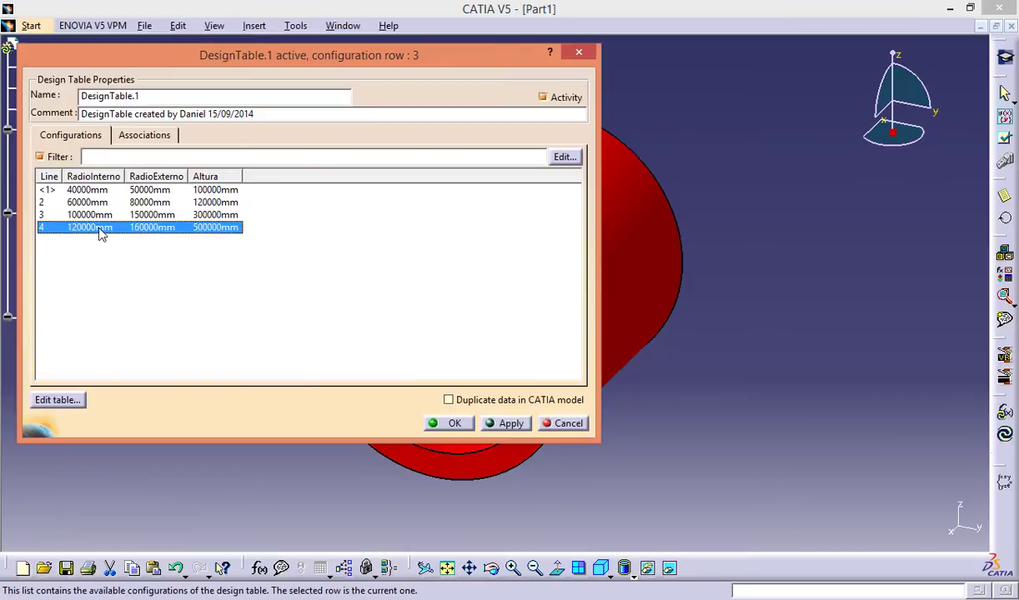
{"action": "left_click", "coordinate": [163, 191]}
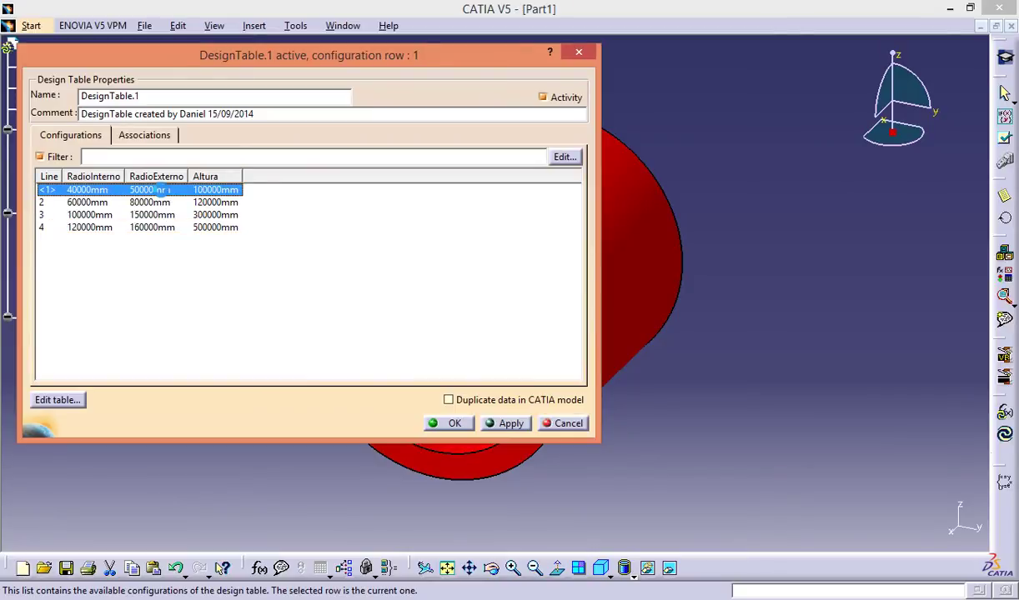
{"action": "left_click", "coordinate": [225, 203]}
{"action": "left_click", "coordinate": [223, 215]}
{"action": "left_click", "coordinate": [224, 191]}
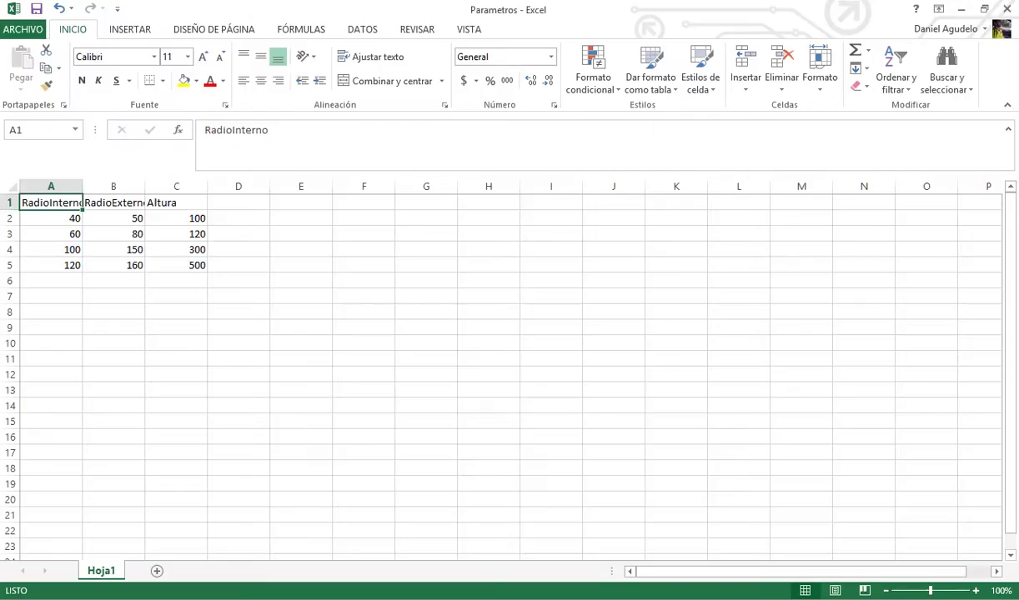
Step: Rewrite rows 2 and 3 in metres: 0,04 / 0,05 / 0,1 and 0,06 / 0,08 / 0,12
{"action": "left_click", "coordinate": [61, 222]}
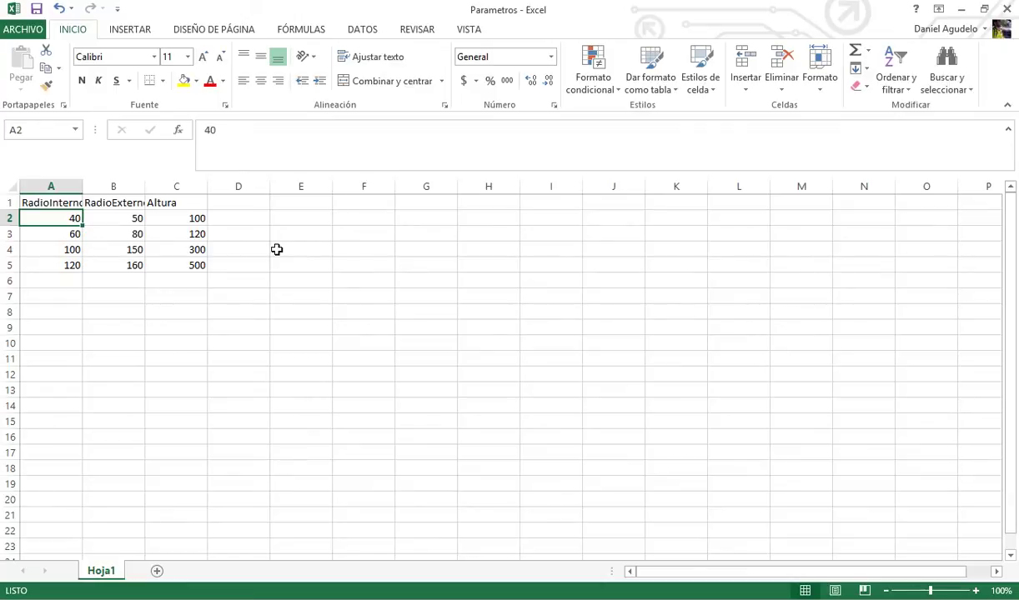
{"action": "type", "text": "04"}
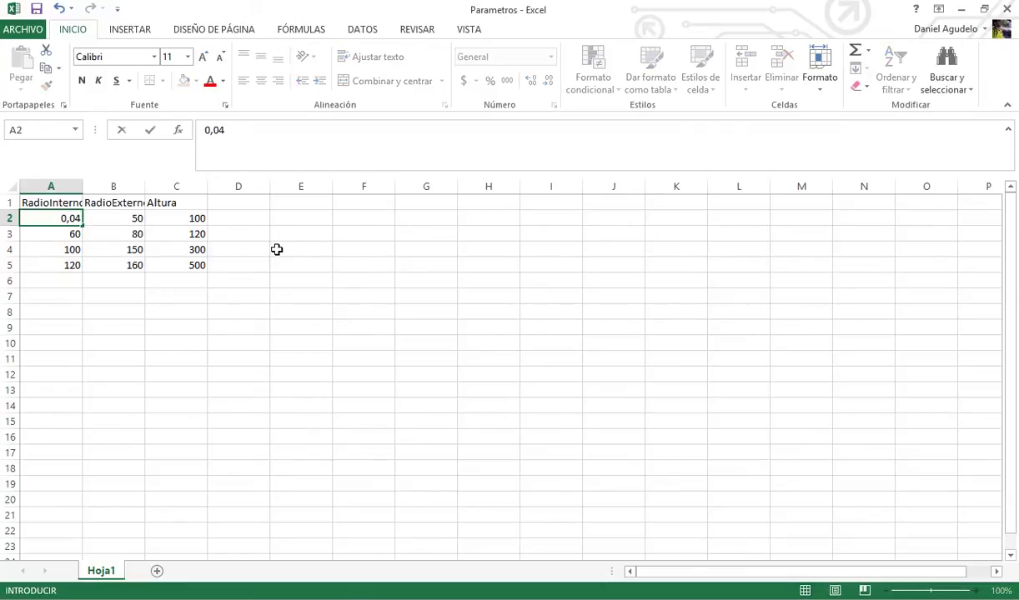
{"action": "key", "text": "Tab"}
{"action": "type", "text": "0,"}
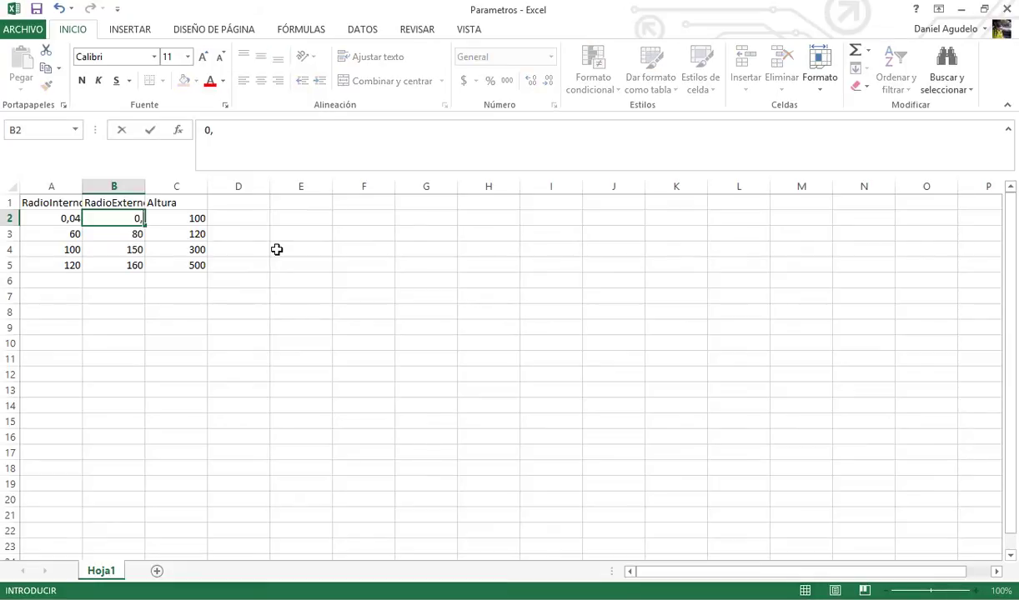
{"action": "type", "text": "05"}
{"action": "key", "text": "Tab"}
{"action": "type", "text": ","}
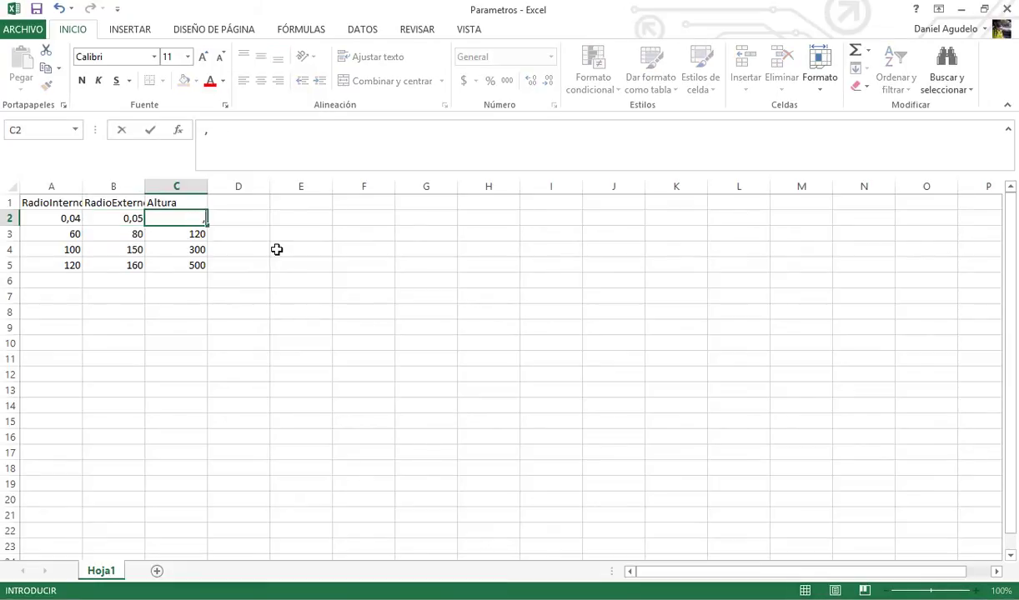
{"action": "key", "text": "Return"}
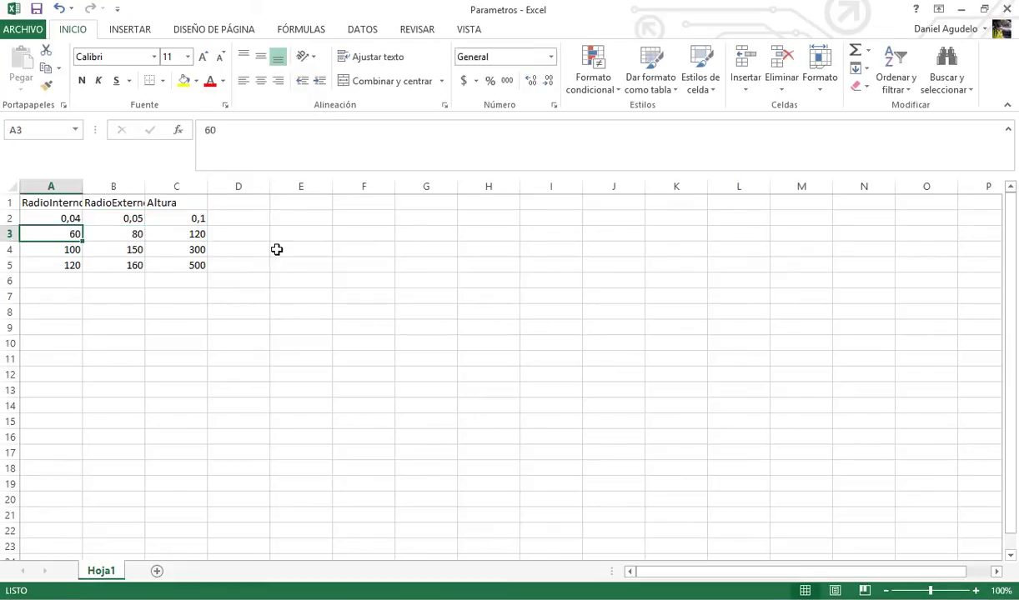
{"action": "type", "text": "0,06"}
{"action": "key", "text": "Tab"}
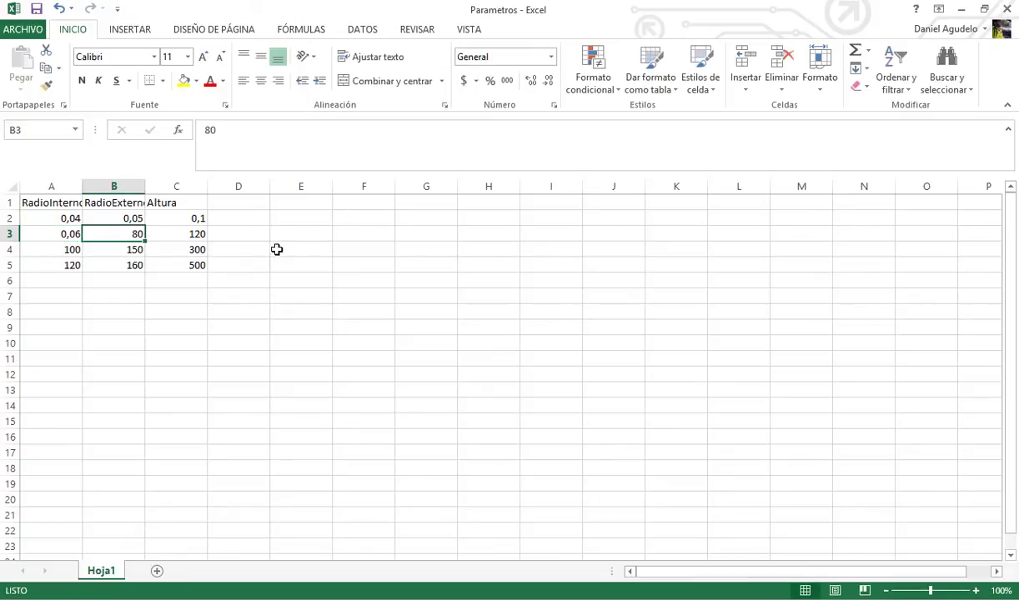
{"action": "type", "text": "0,08"}
{"action": "key", "text": "Tab"}
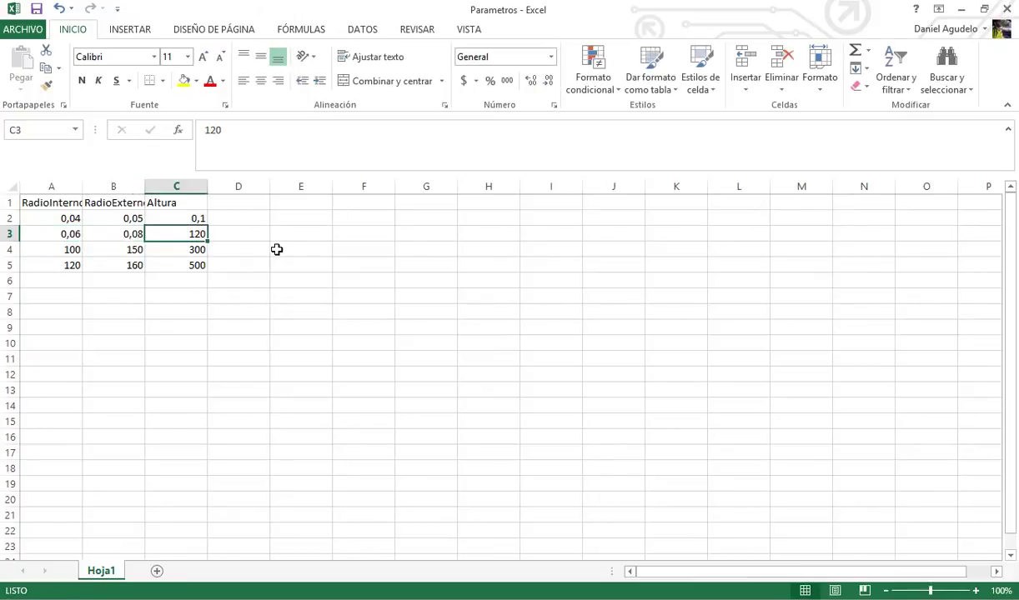
{"action": "type", "text": ",1"}
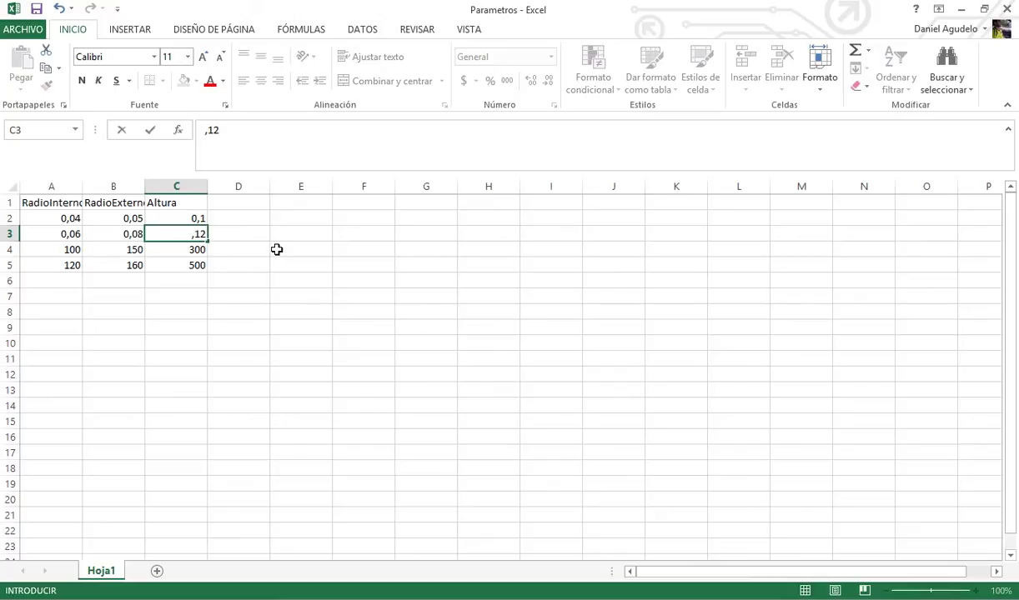
{"action": "key", "text": "Return"}
Step: Rewrite rows 4 and 5 as 0,1 / 0,15 / 0,3 and 0,12 / 0,16 / 0,5
{"action": "type", "text": ",1"}
{"action": "key", "text": "Tab"}
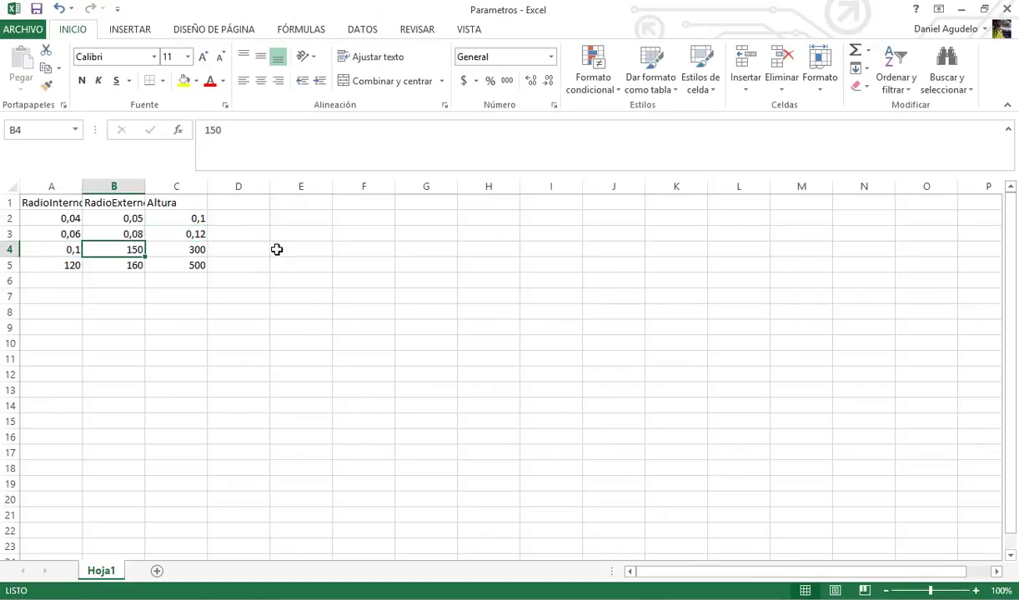
{"action": "type", "text": ",15"}
{"action": "key", "text": "Tab"}
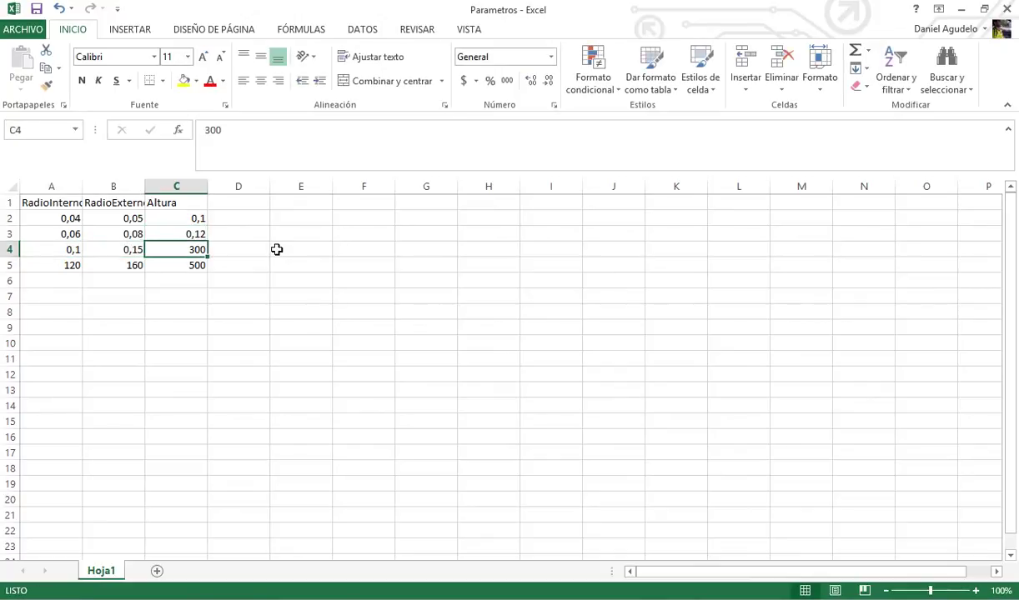
{"action": "type", "text": ",3"}
{"action": "key", "text": "Return"}
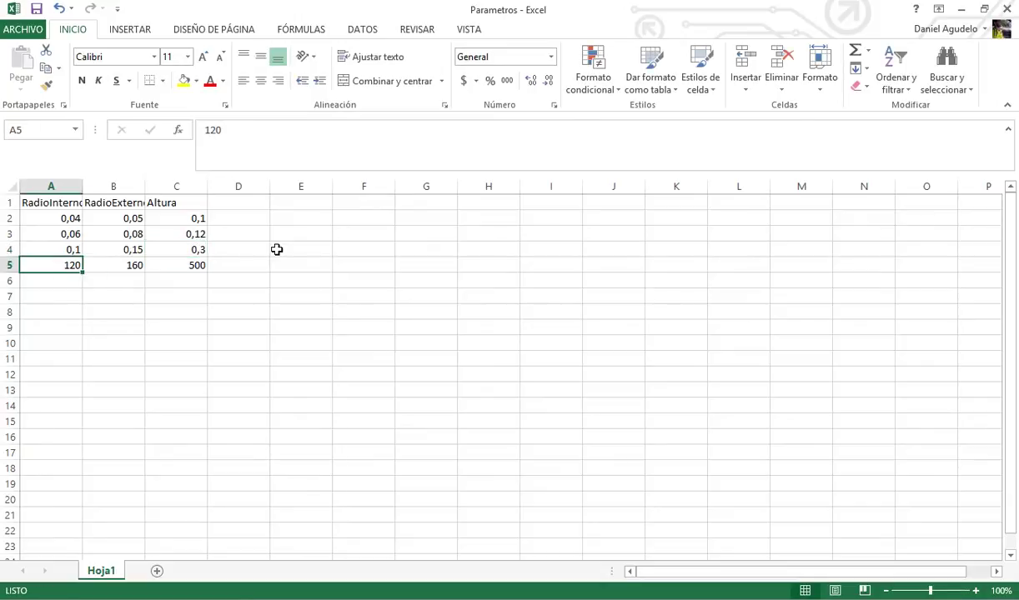
{"action": "type", "text": ",1"}
{"action": "key", "text": "Return"}
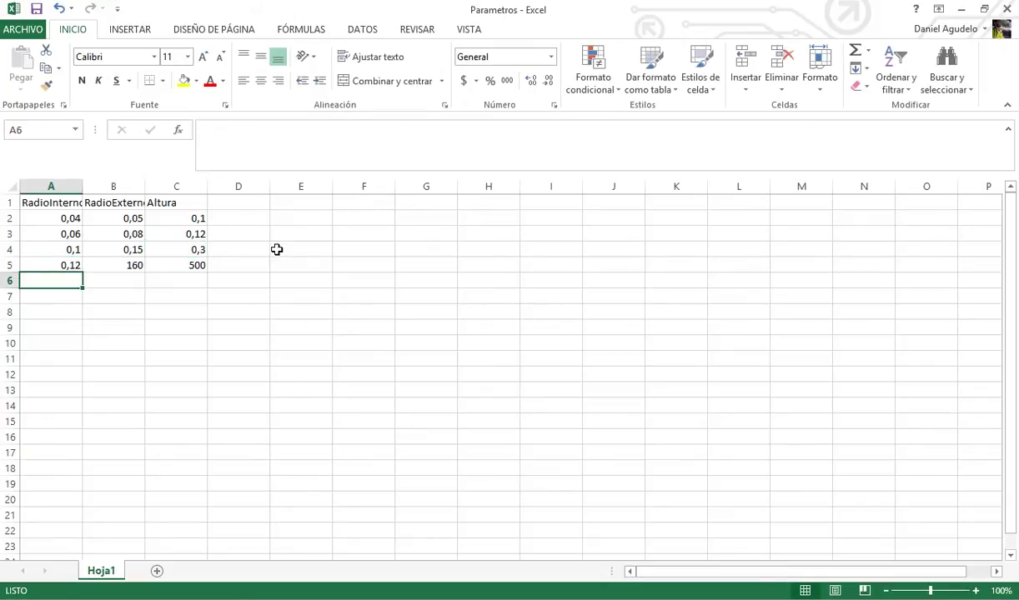
{"action": "key", "text": "Up"}
{"action": "key", "text": "Right"}
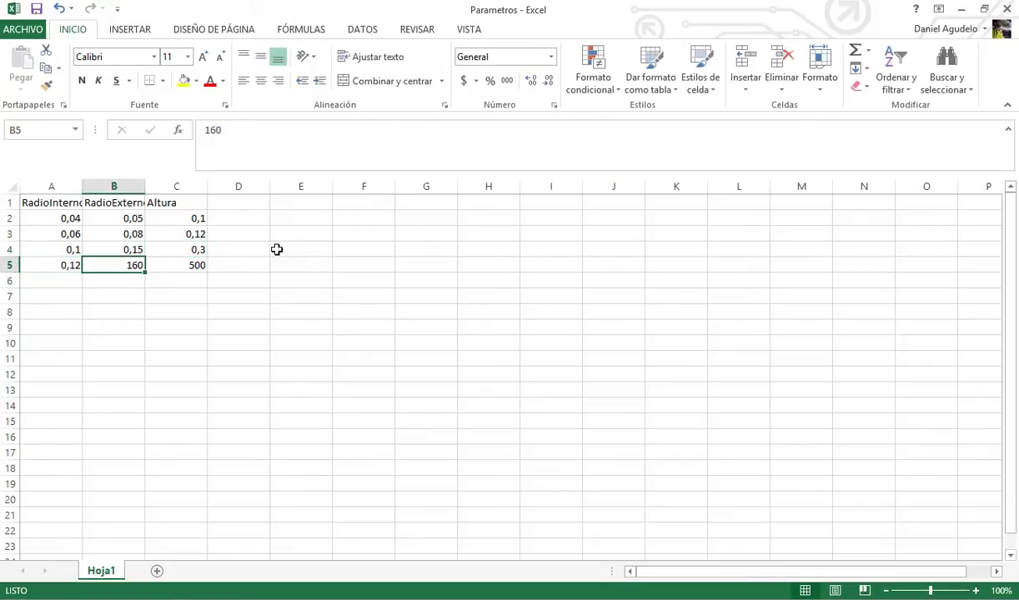
{"action": "type", "text": ",16"}
{"action": "key", "text": "Right"}
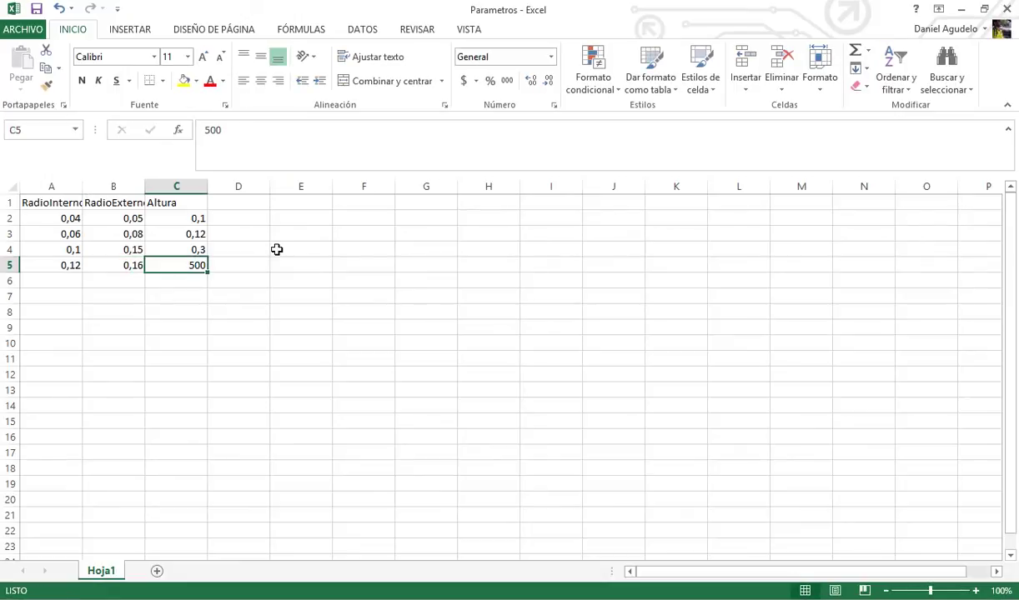
{"action": "type", "text": ",5"}
{"action": "key", "text": "Return"}
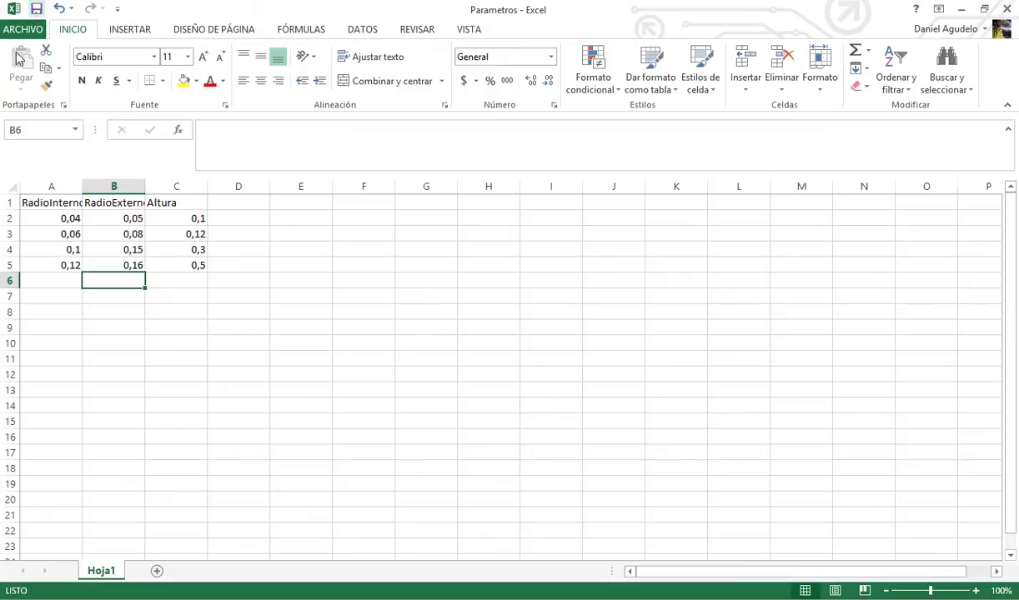
{"action": "key", "text": "alt+Tab"}
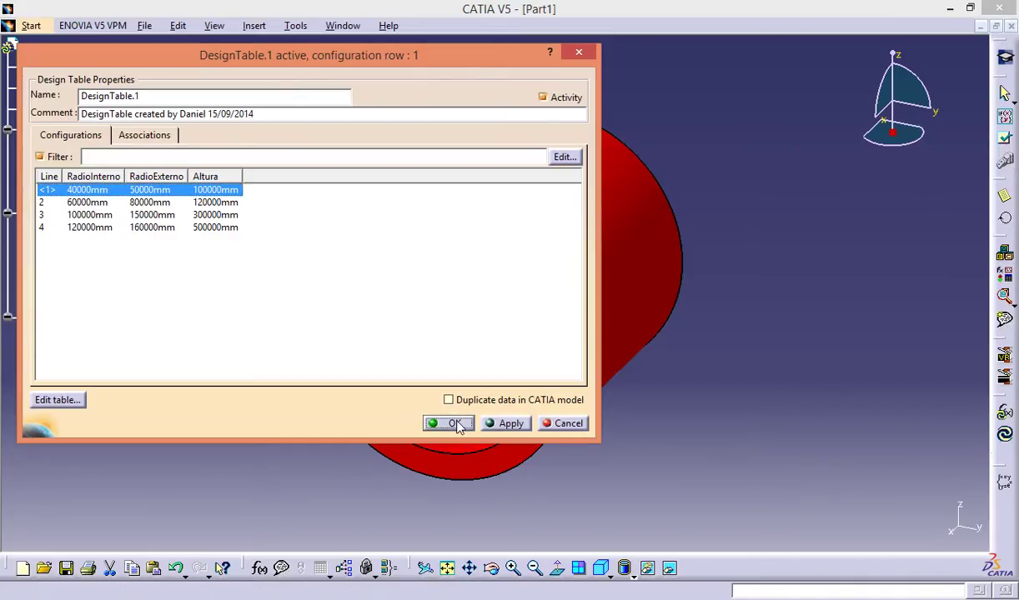
Step: Accept the design table update and switch DesignTable.1 to configuration row 2
{"action": "left_click", "coordinate": [449, 422]}
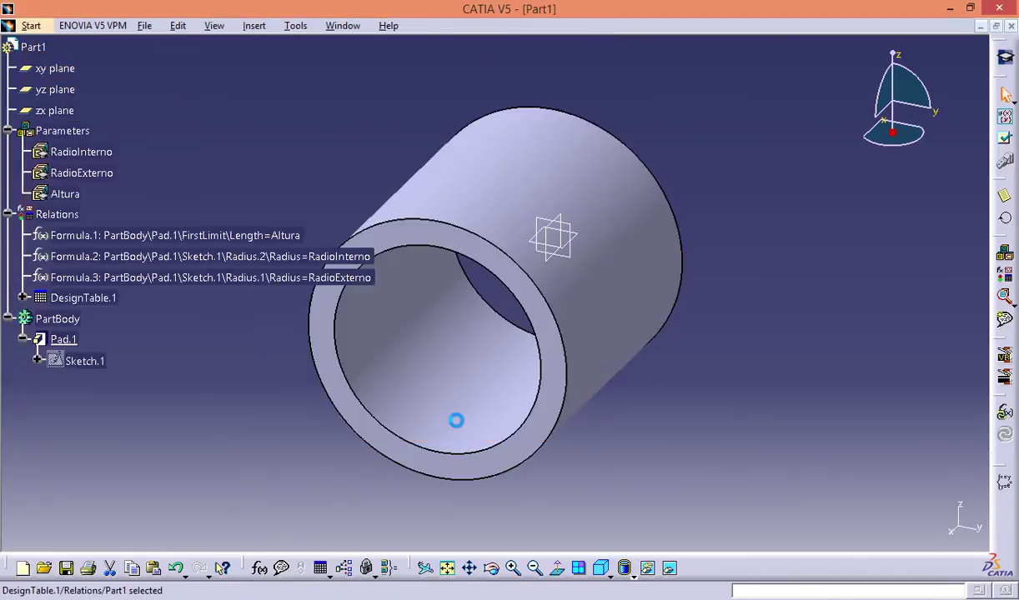
{"action": "double_click", "coordinate": [101, 300]}
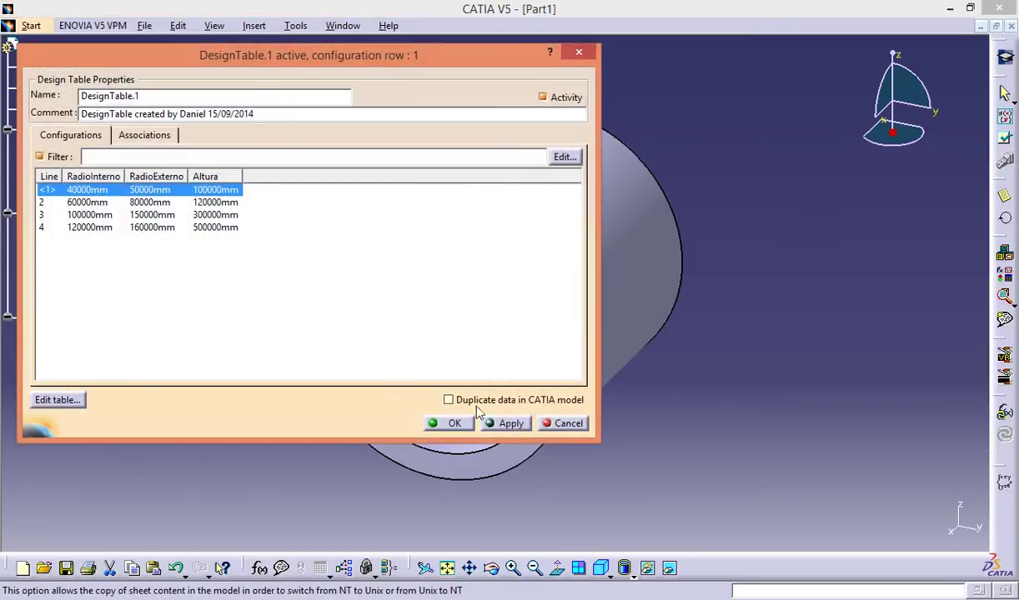
{"action": "left_click", "coordinate": [223, 202]}
{"action": "left_click", "coordinate": [441, 422]}
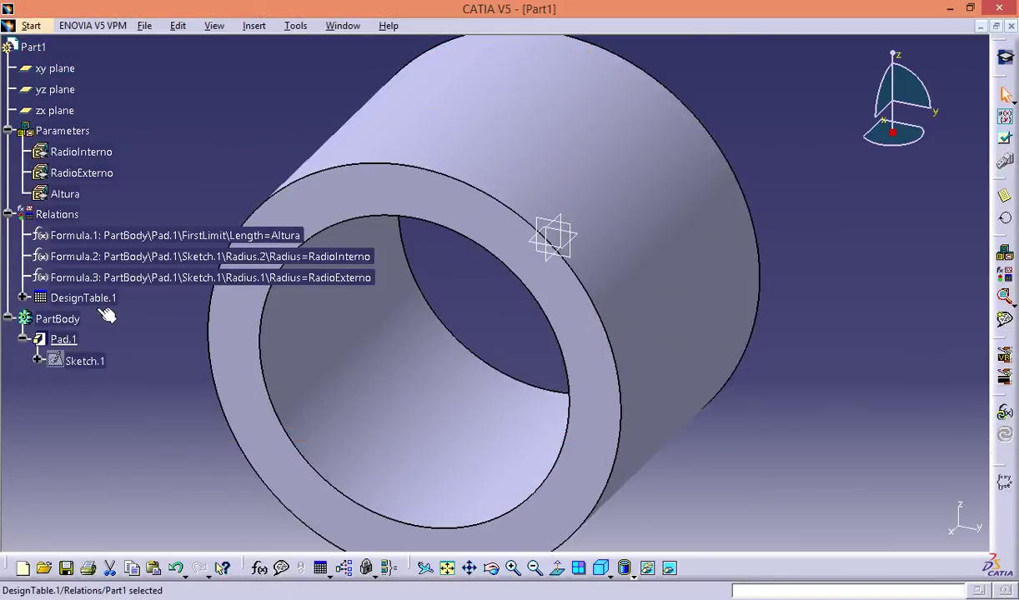
Step: Apply configuration row 1, dismiss the synchronization report, and fit the tube in view
{"action": "double_click", "coordinate": [101, 300]}
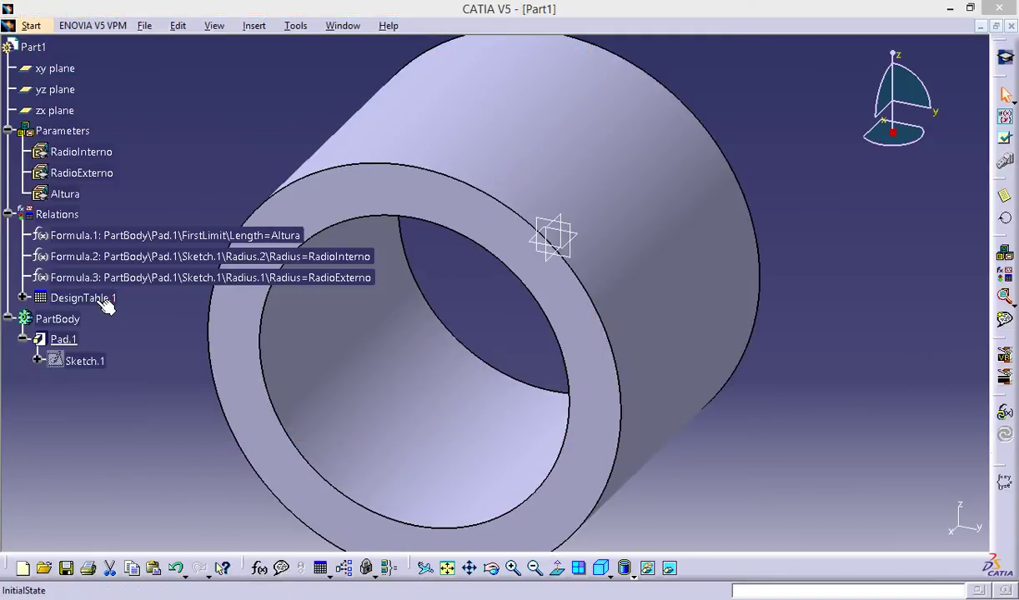
{"action": "left_click", "coordinate": [139, 190]}
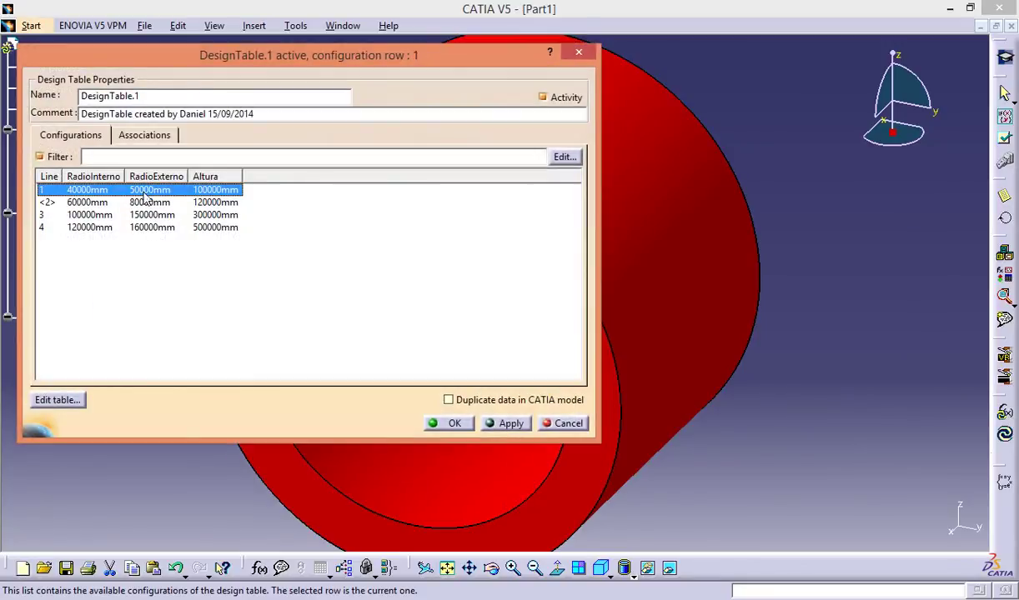
{"action": "left_click", "coordinate": [510, 425]}
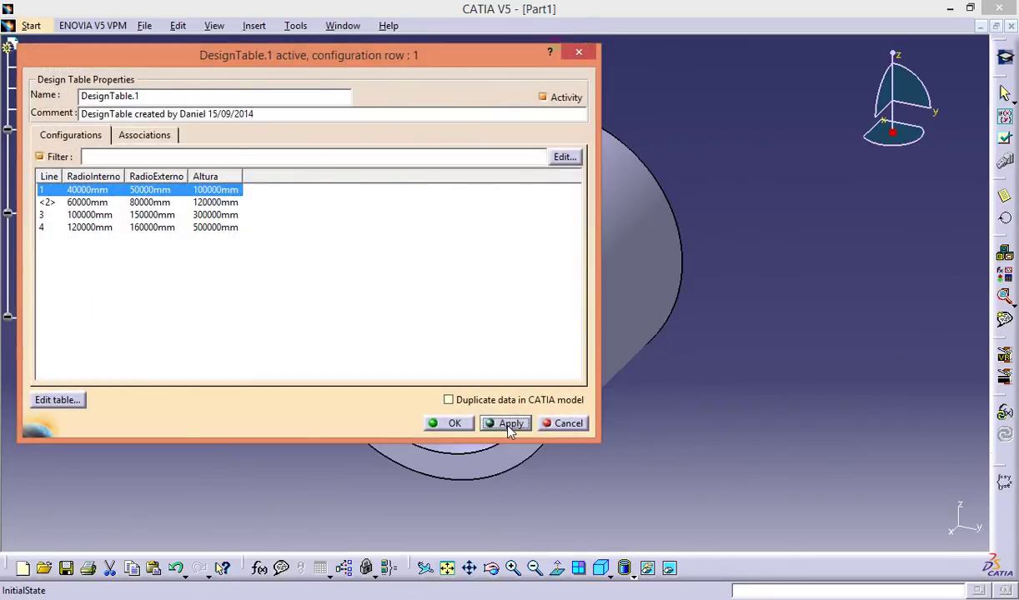
{"action": "left_click", "coordinate": [440, 425]}
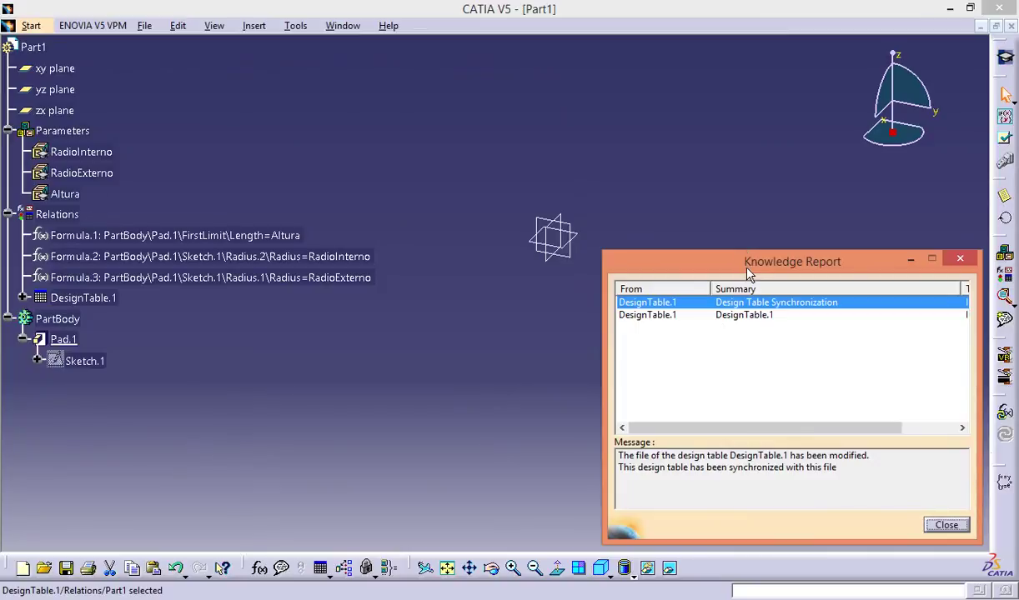
{"action": "left_click_drag", "start_coordinate": [748, 269], "coordinate": [721, 200]}
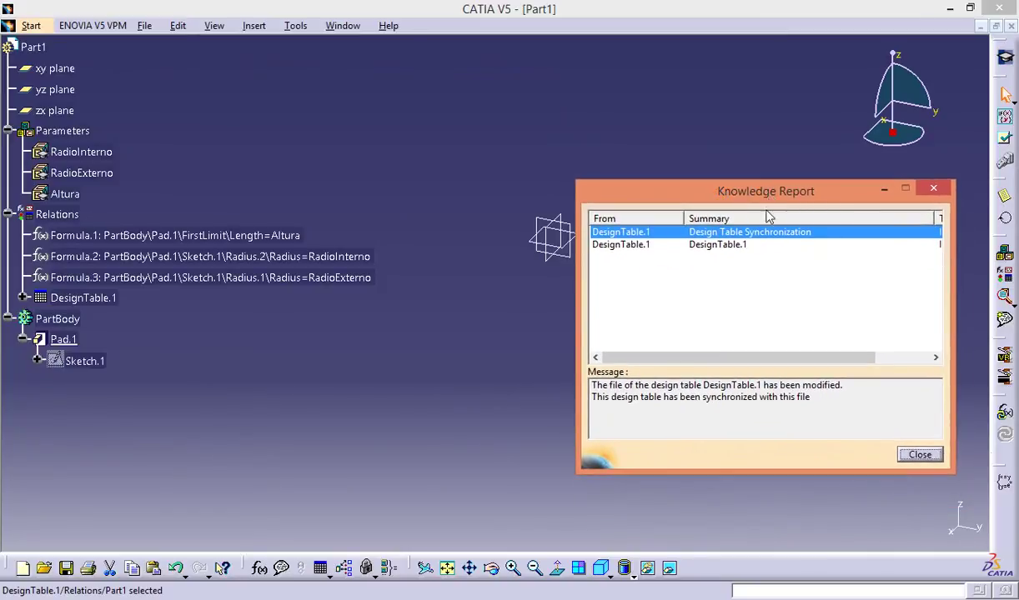
{"action": "left_click", "coordinate": [920, 457]}
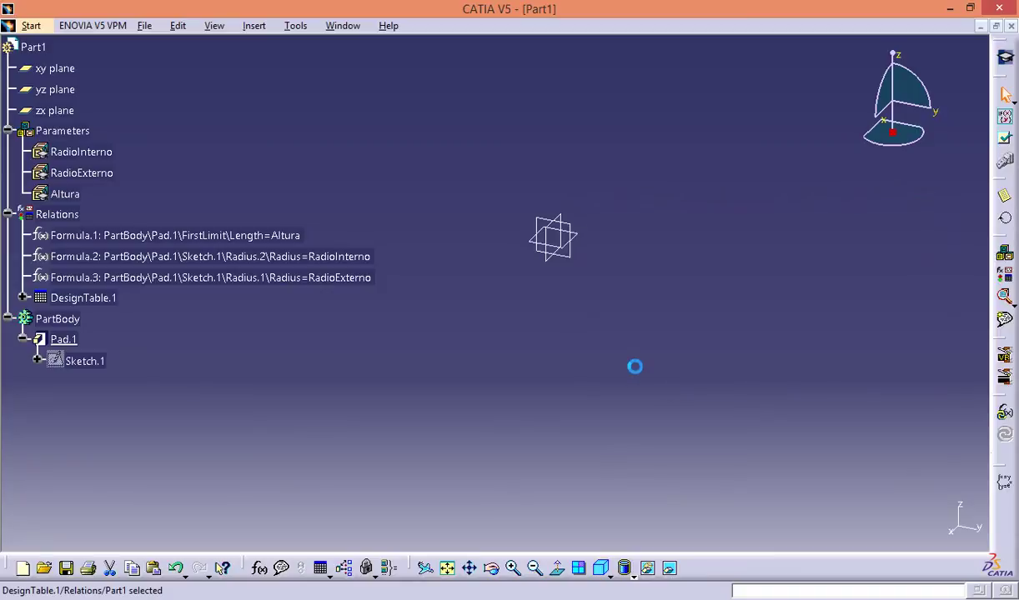
{"action": "left_click", "coordinate": [448, 568]}
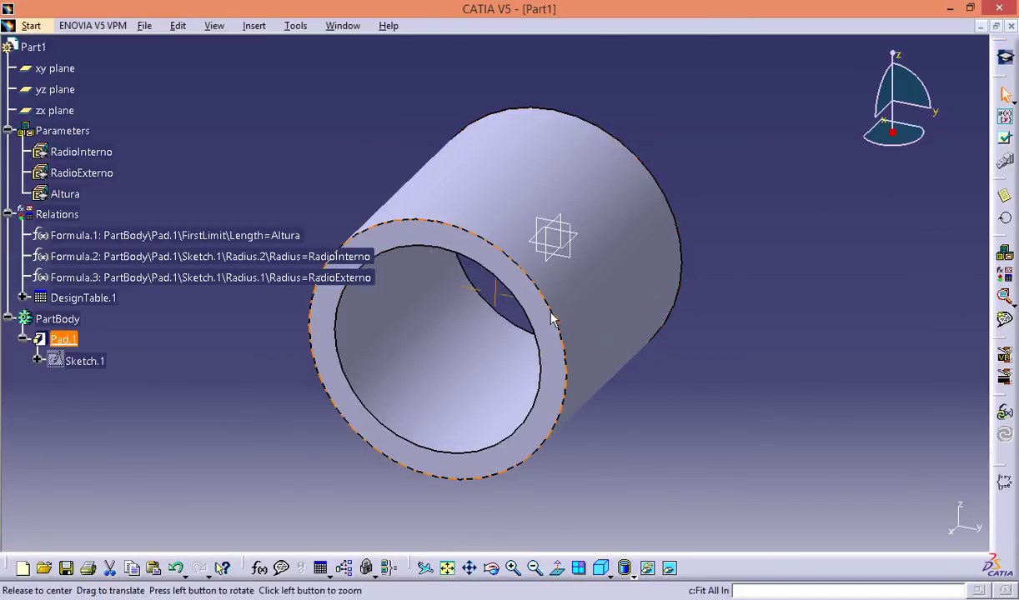
{"action": "middle_click_drag", "start_coordinate": [552, 316], "coordinate": [734, 312]}
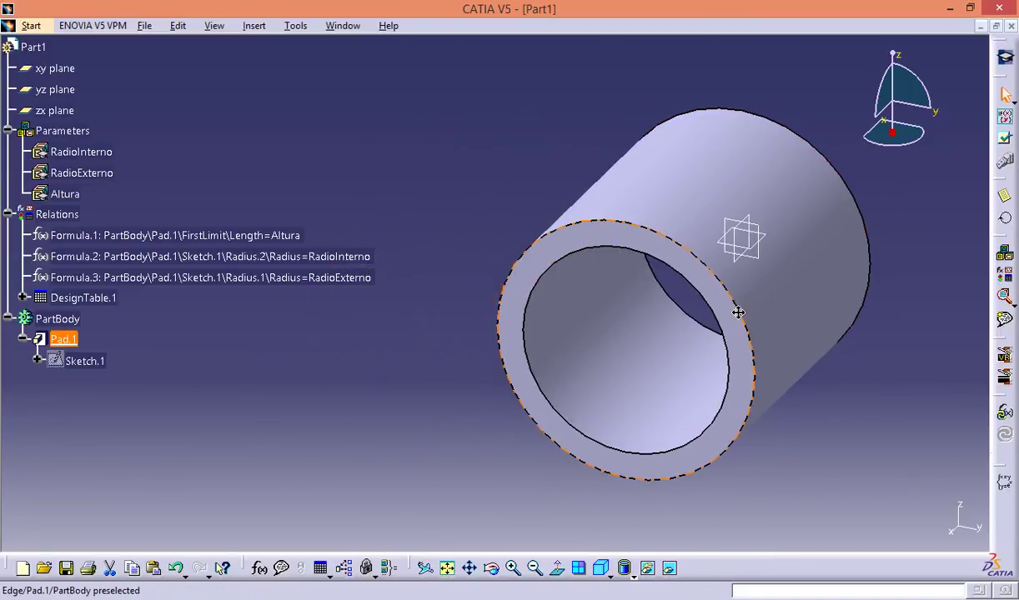
Step: Apply DesignTable.1 configuration row 2 (60mm/80mm/120mm) to the tube
{"action": "double_click", "coordinate": [115, 302]}
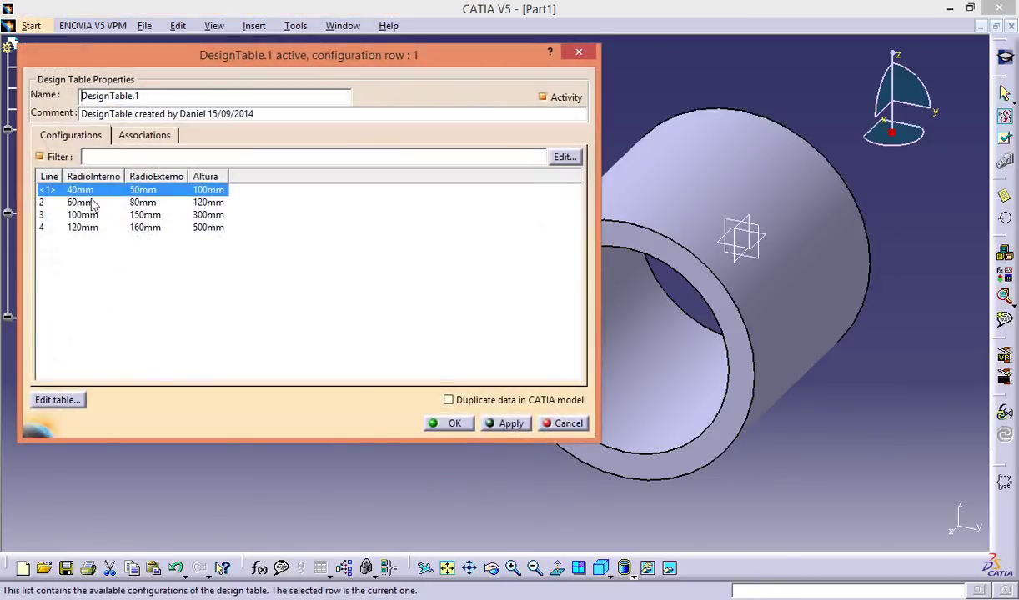
{"action": "left_click", "coordinate": [91, 203]}
{"action": "left_click", "coordinate": [87, 191]}
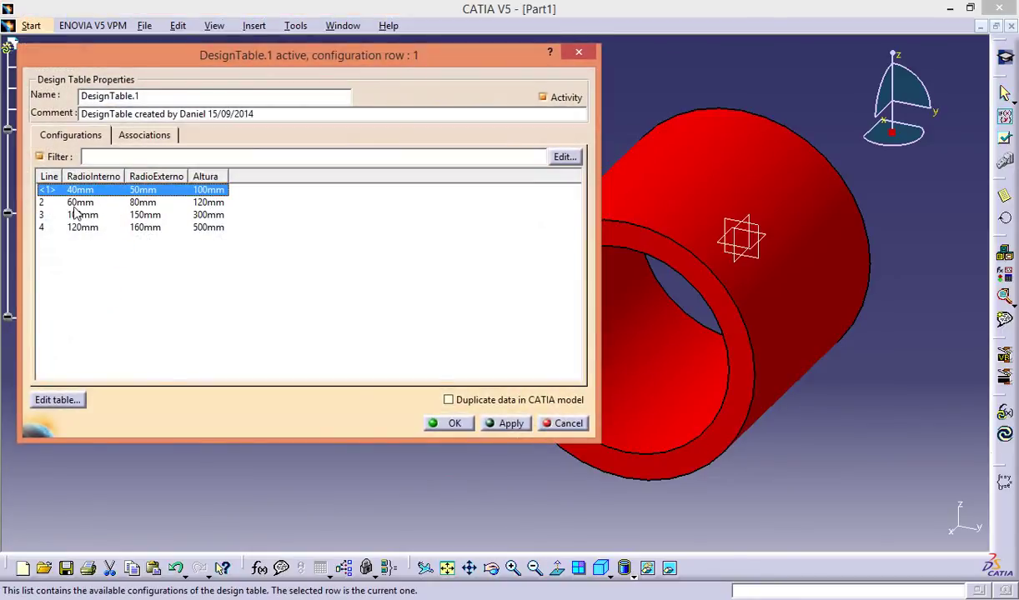
{"action": "left_click", "coordinate": [75, 203]}
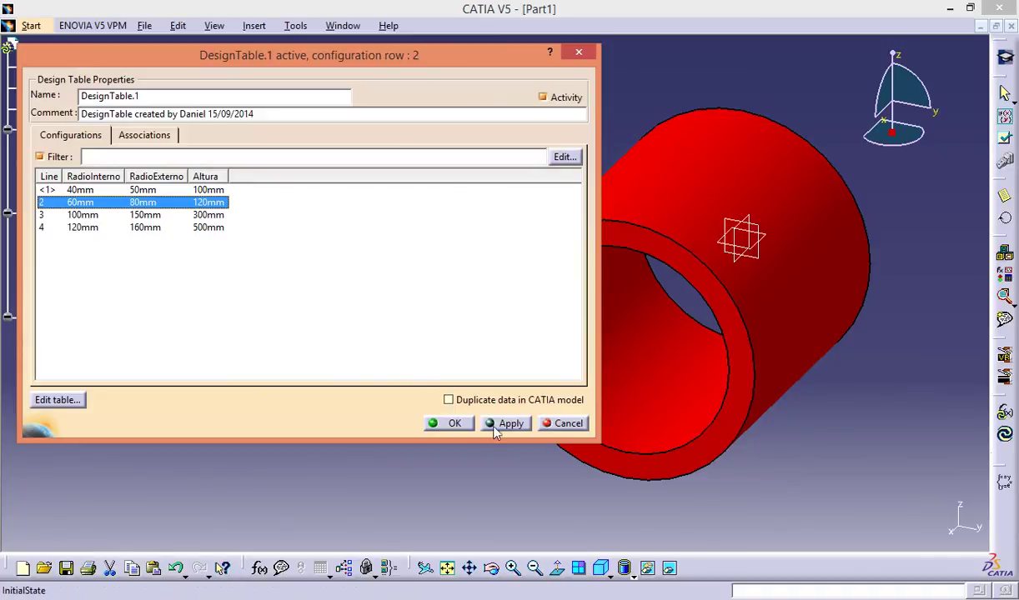
{"action": "left_click", "coordinate": [496, 423]}
{"action": "middle_click_drag", "start_coordinate": [767, 416], "coordinate": [891, 411]}
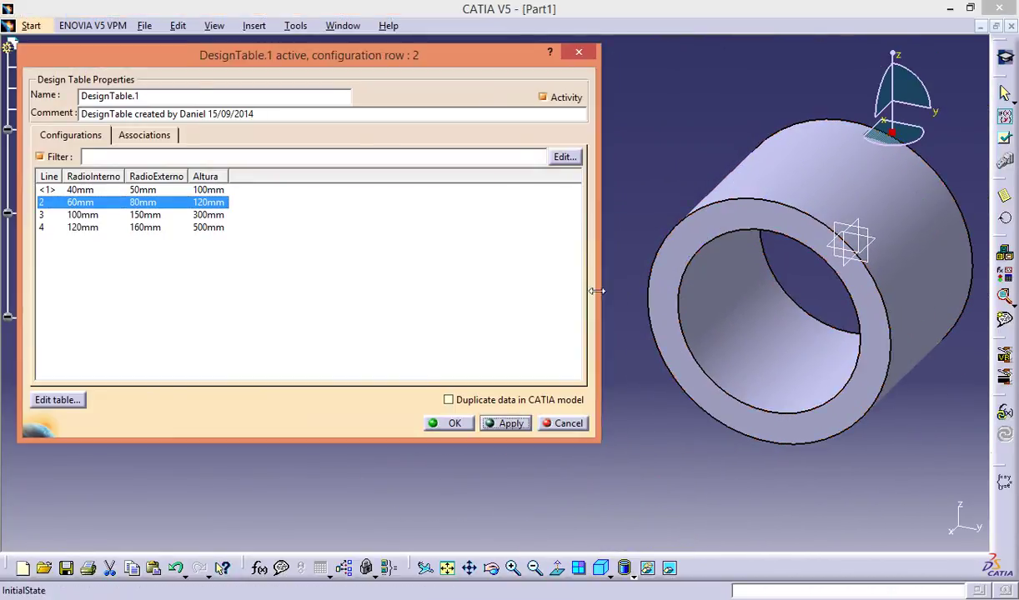
{"action": "left_click_drag", "start_coordinate": [601, 298], "coordinate": [410, 299]}
{"action": "middle_click_drag", "start_coordinate": [721, 340], "coordinate": [656, 321]}
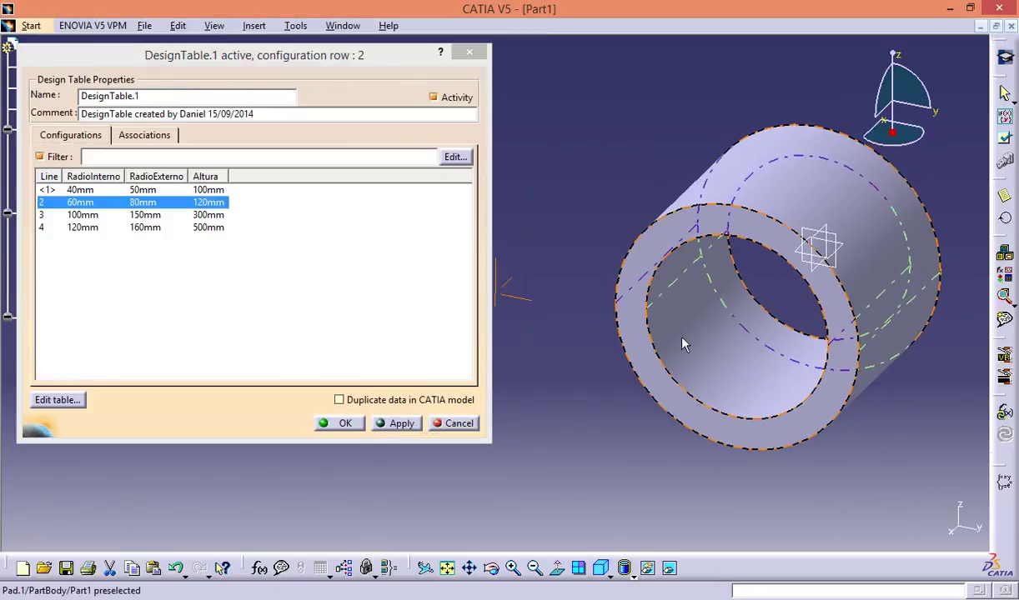
Step: Preview configuration rows 3, 4 and 1 on the tube in turn
{"action": "left_click", "coordinate": [115, 216]}
{"action": "left_click", "coordinate": [395, 423]}
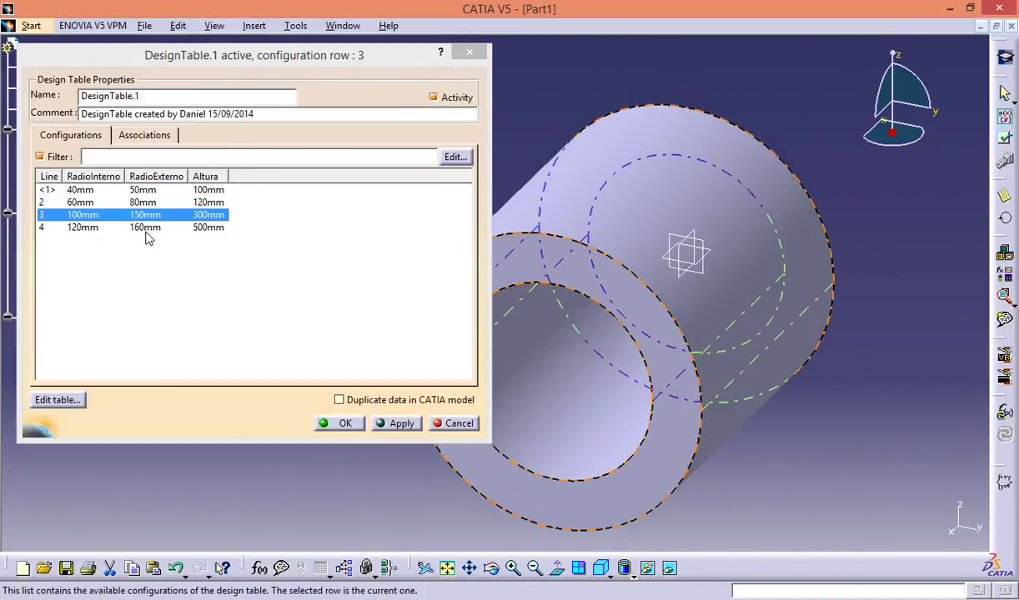
{"action": "left_click", "coordinate": [145, 227]}
{"action": "left_click", "coordinate": [398, 424]}
{"action": "mouse_move", "coordinate": [616, 359]}
{"action": "middle_mouse_down"}
{"action": "mouse_move", "coordinate": [706, 341]}
{"action": "mouse_move", "coordinate": [700, 353]}
{"action": "middle_mouse_up"}
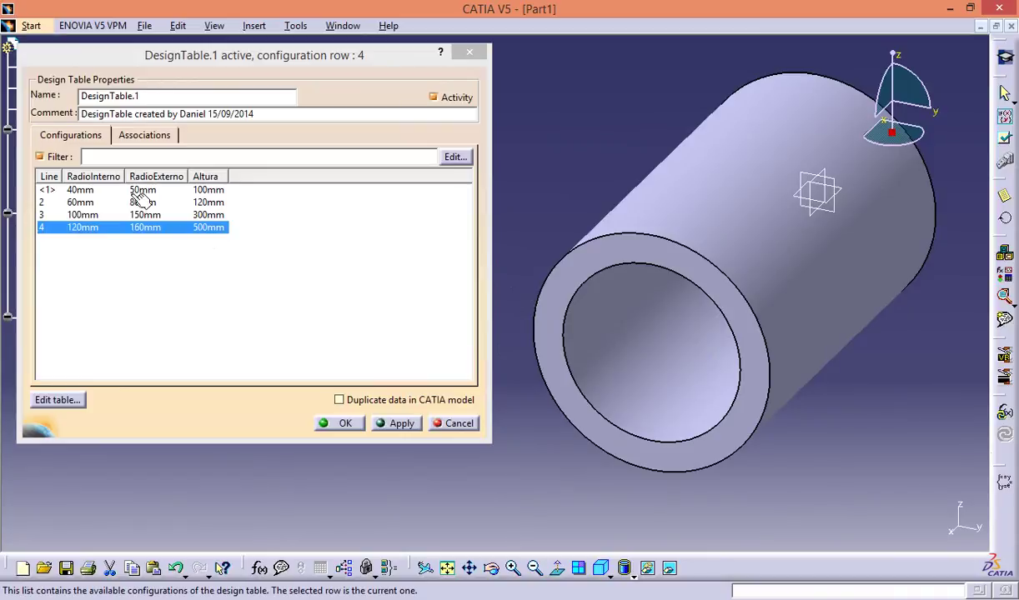
{"action": "left_click", "coordinate": [146, 191]}
{"action": "left_click", "coordinate": [390, 424]}
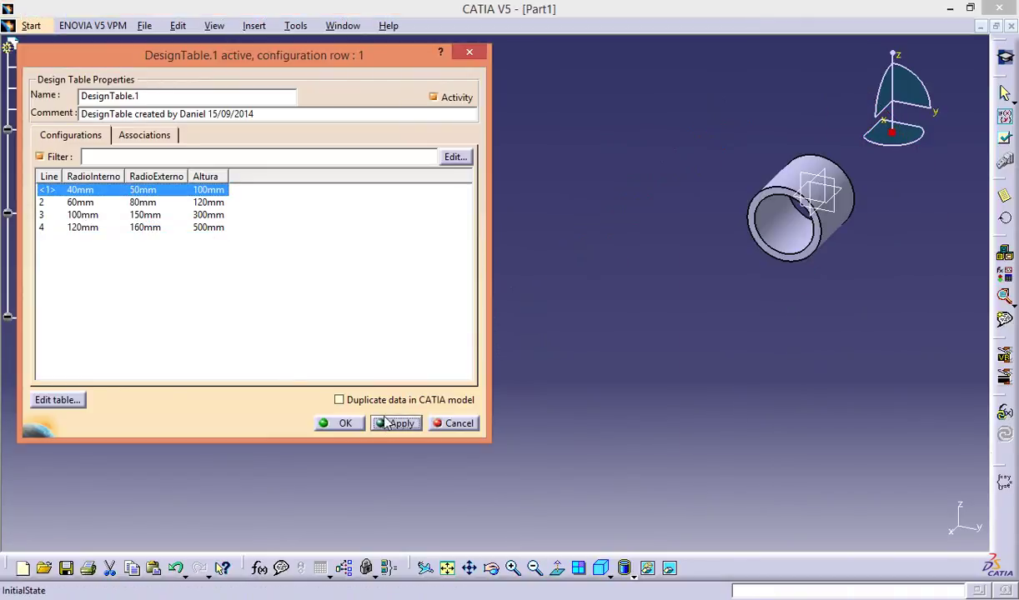
Step: Step through rows 2 and 3 again, then keep row 4 (120mm, 160mm, 500mm)
{"action": "left_click", "coordinate": [146, 202]}
{"action": "left_click", "coordinate": [392, 423]}
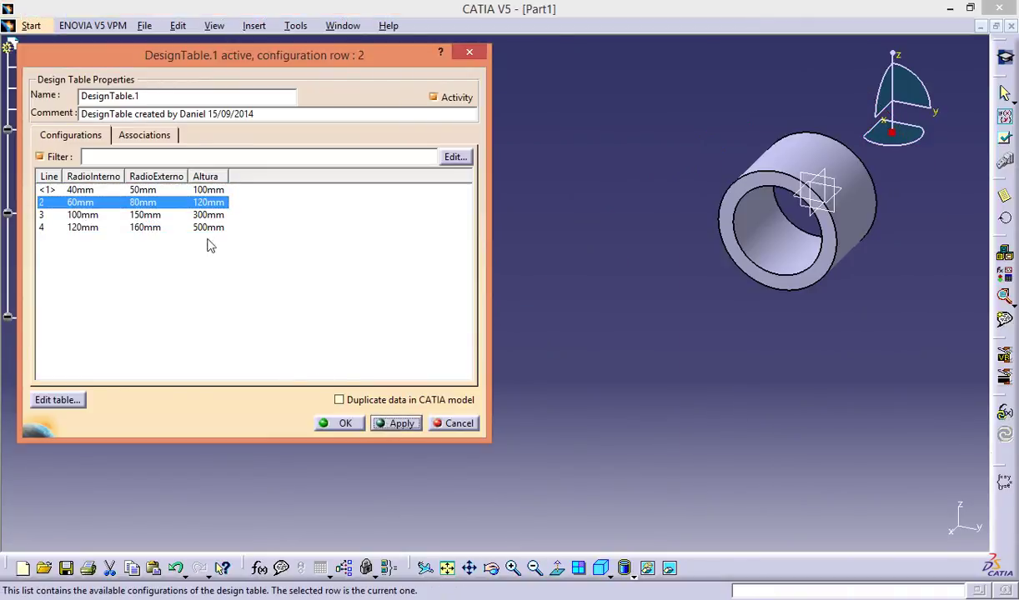
{"action": "left_click", "coordinate": [200, 215]}
{"action": "left_click", "coordinate": [392, 423]}
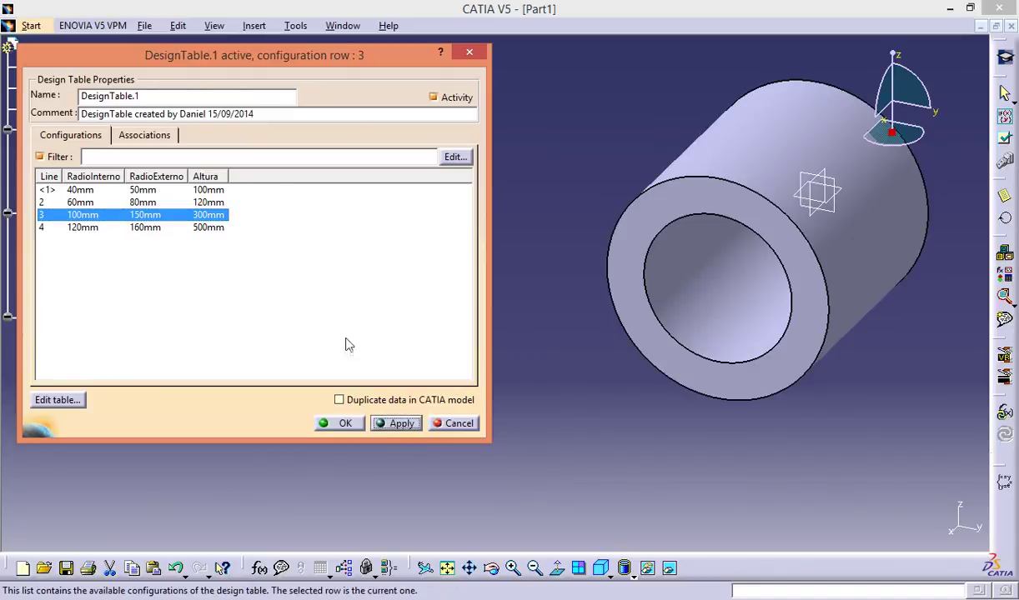
{"action": "left_click", "coordinate": [210, 227]}
{"action": "left_click", "coordinate": [391, 424]}
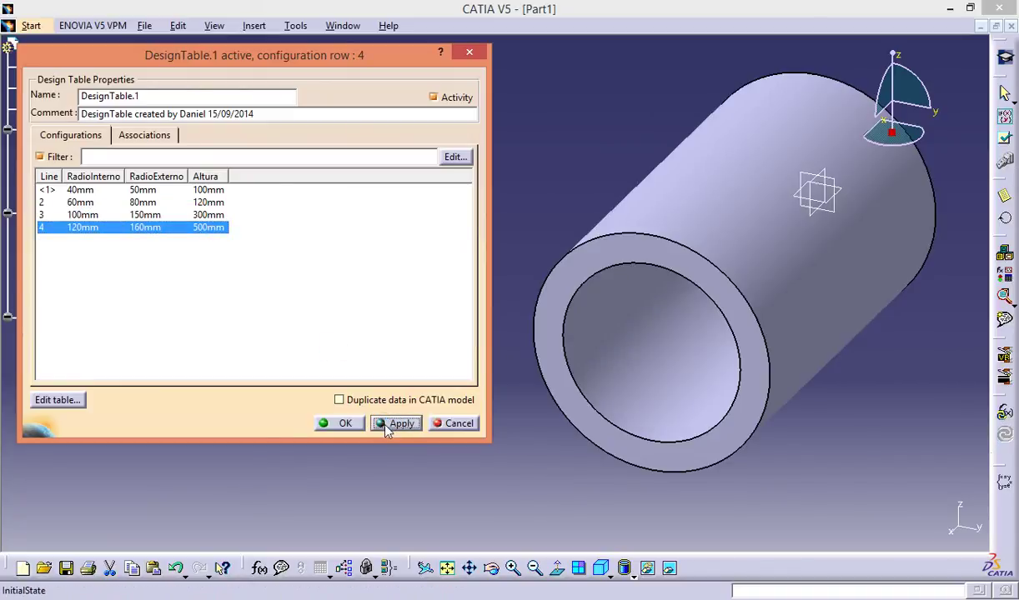
{"action": "left_click", "coordinate": [338, 425]}
{"action": "middle_click_drag", "start_coordinate": [425, 365], "coordinate": [403, 405]}
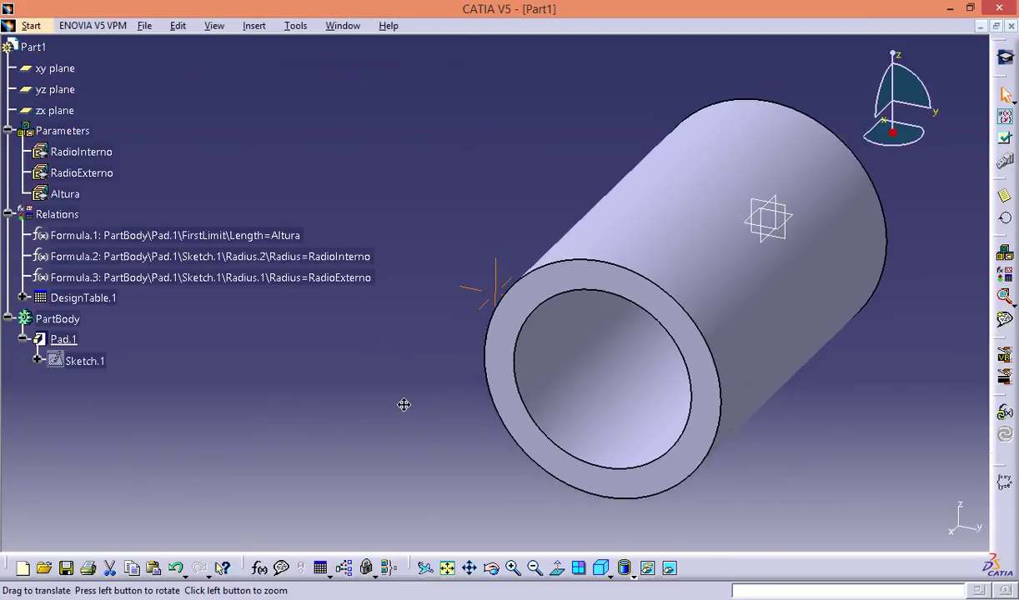